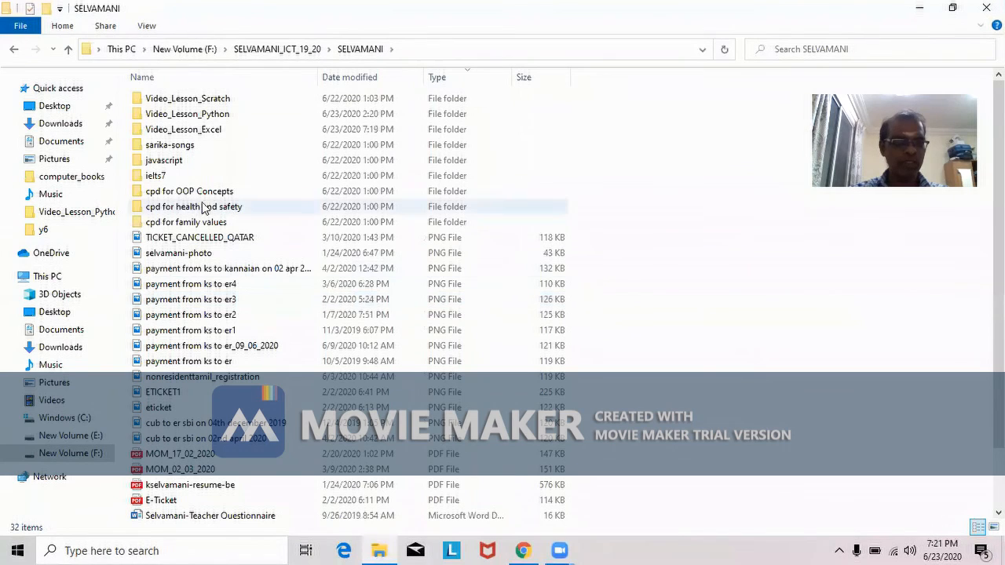
# - Open the functions workbook from the Video_Lesson_Excel folder and dismiss the Office sign-in prompt
pyautogui.click(220, 133)
pyautogui.doubleClick(220, 134)
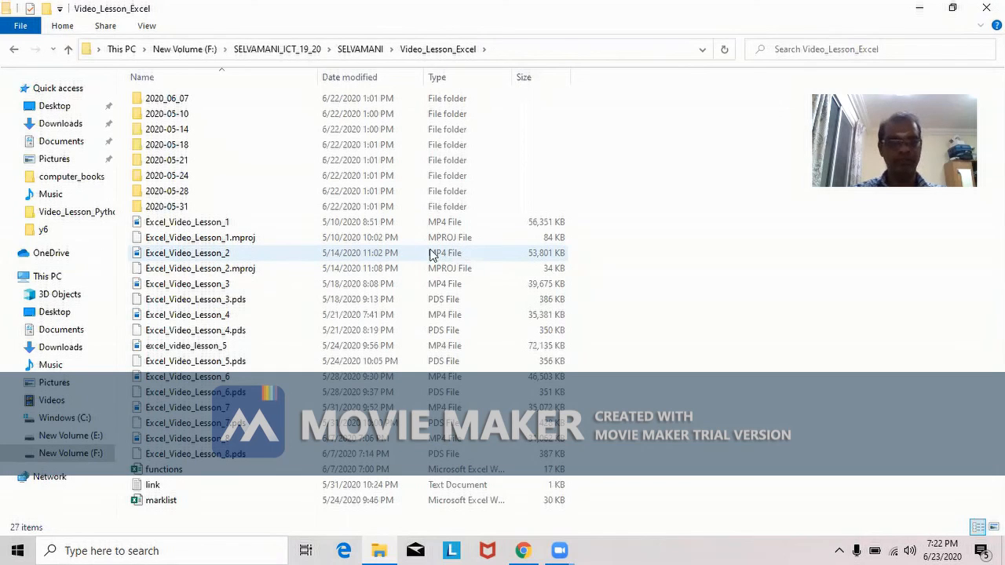
pyautogui.click(167, 471)
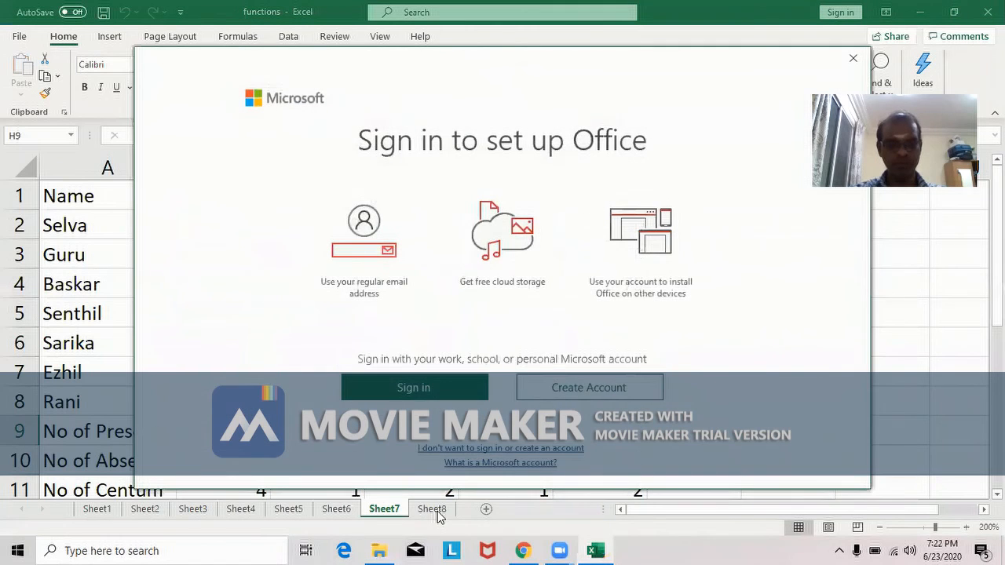
pyautogui.click(853, 59)
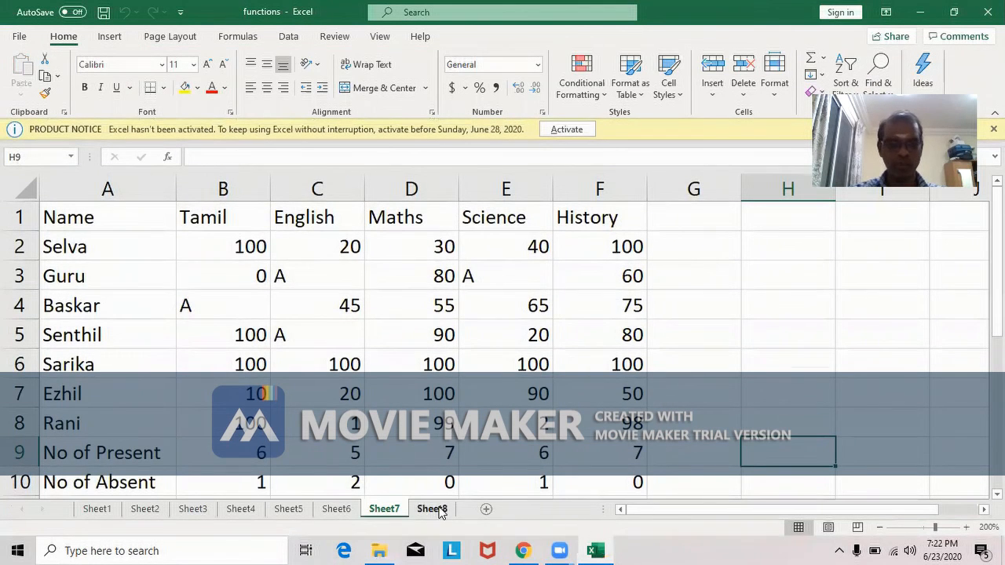
# - Add a new worksheet after Sheet8 and widen its column A to about double the default width
pyautogui.click(443, 511)
pyautogui.click(485, 509)
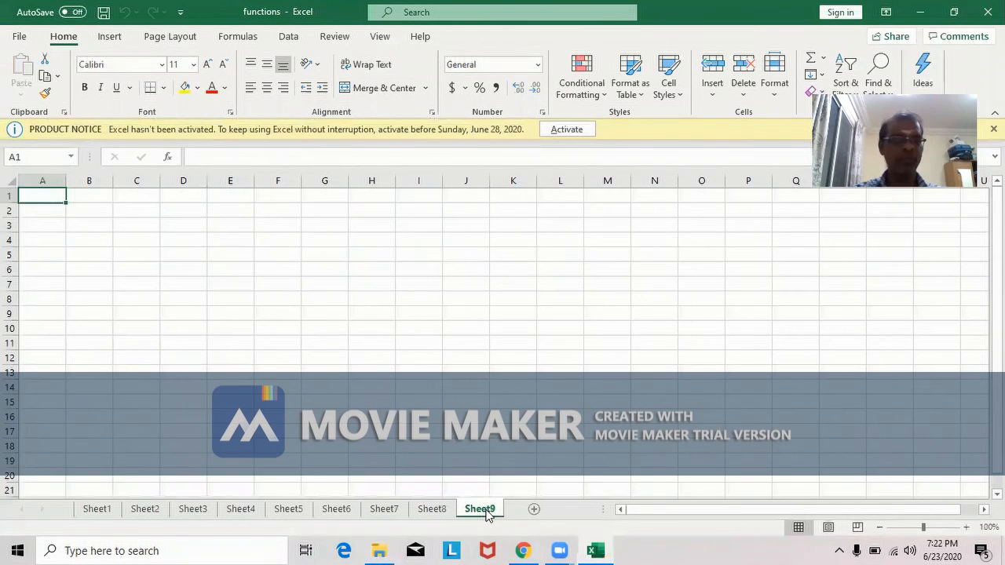
pyautogui.moveTo(64, 179); pyautogui.dragTo(113, 179)
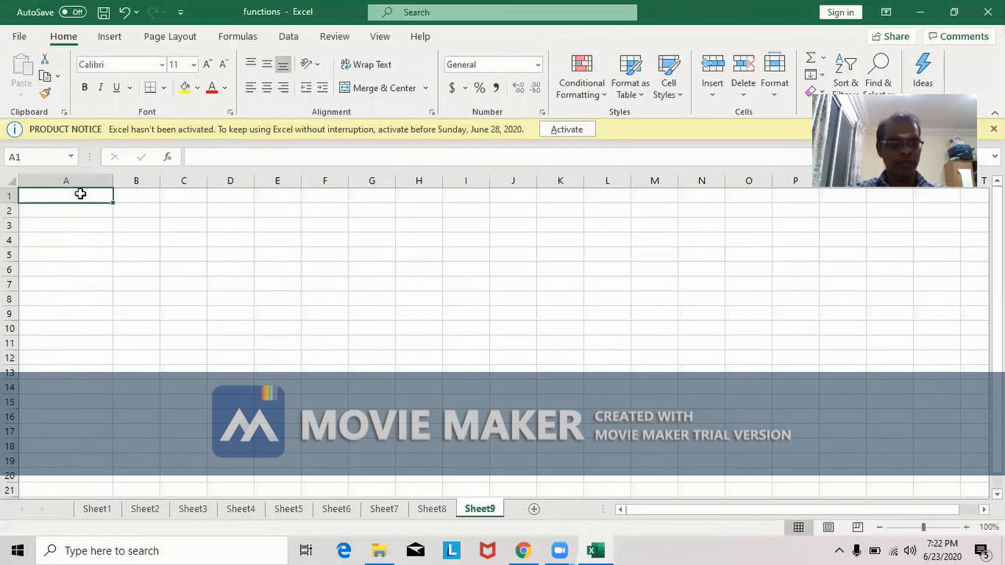
# - Enter the column headings First in A1 and Second in B1
pyautogui.write('First')
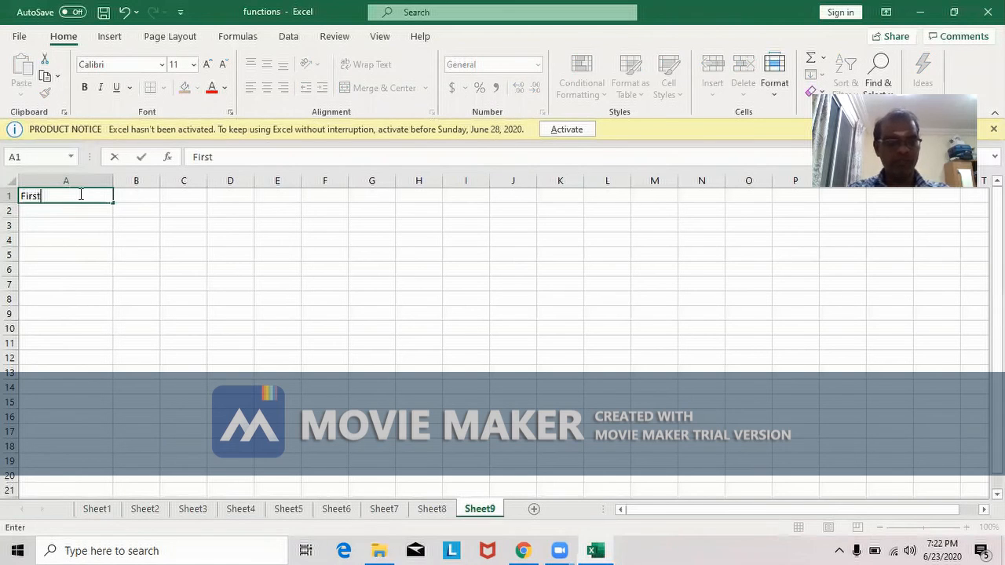
pyautogui.press('Tab')
pyautogui.write('S')
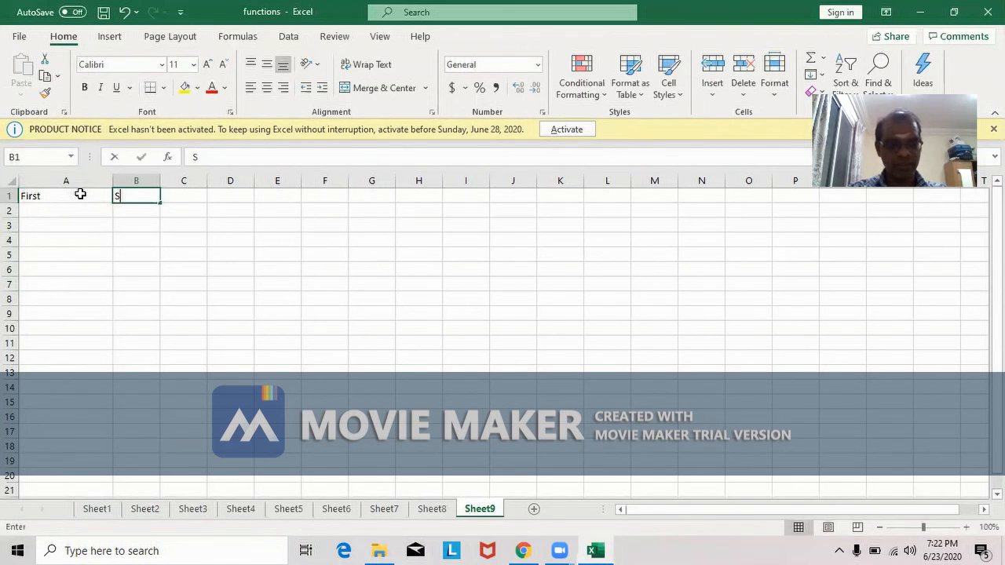
pyautogui.write('econ')
pyautogui.press('BackSpace')
pyautogui.press('BackSpace')
pyautogui.press('BackSpace')
pyautogui.press('BackSpace')
pyautogui.write('econd')
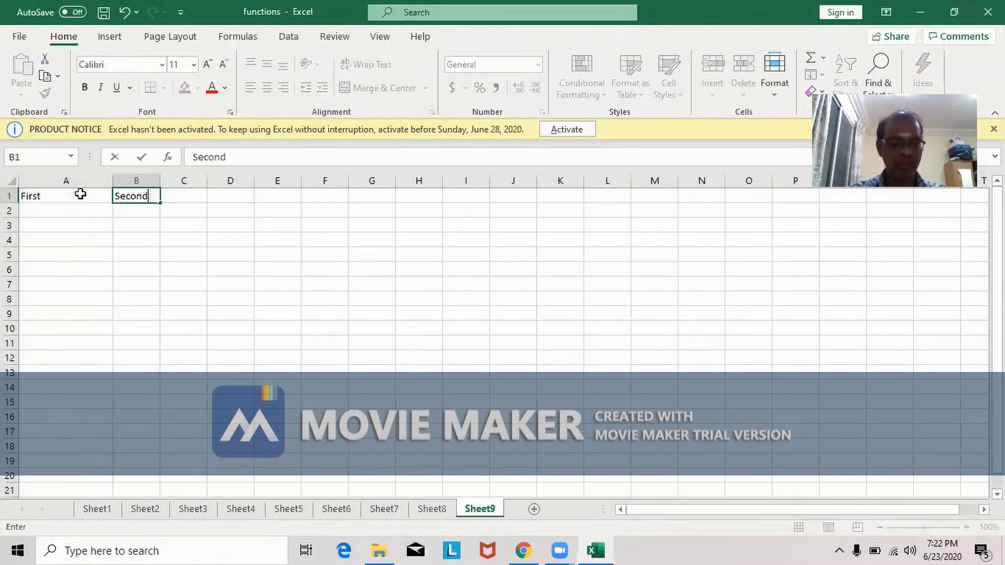
pyautogui.press('Return')
# - Enter False in both A2 and B2 as the first truth-table row
pyautogui.write('False')
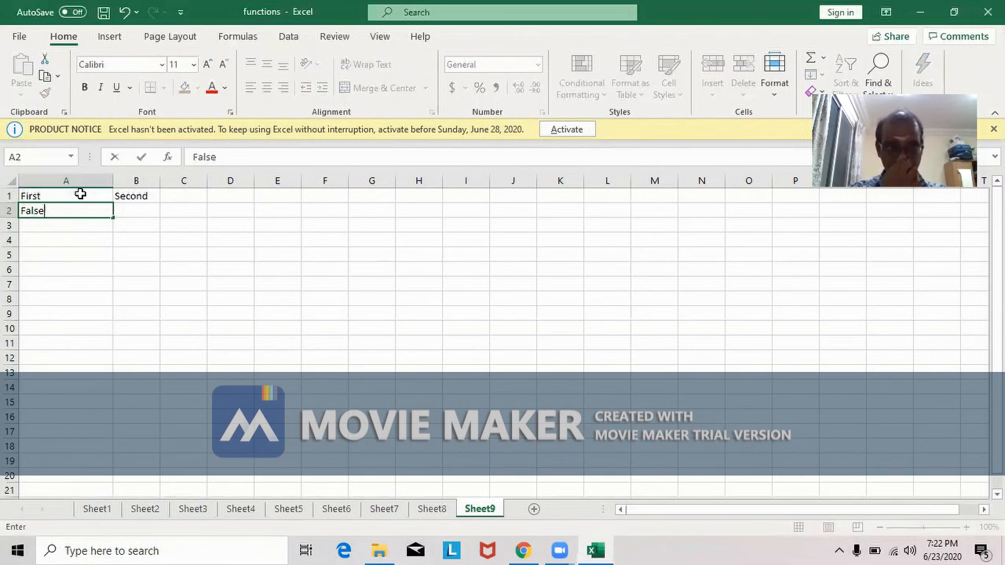
pyautogui.press('Tab')
pyautogui.write('False')
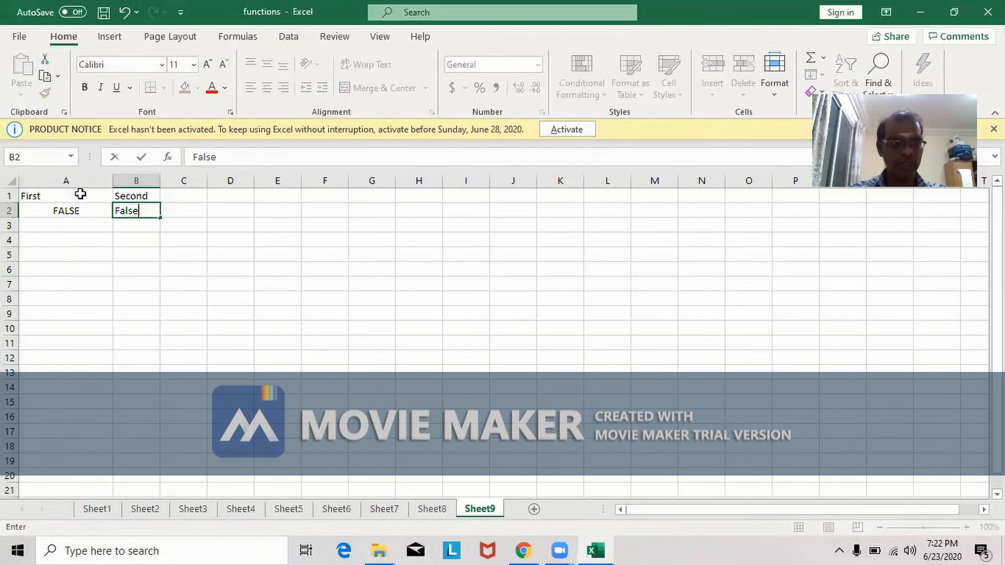
pyautogui.press('Return')
# - Enter False in A3 and True in B3
pyautogui.write('Fasle')
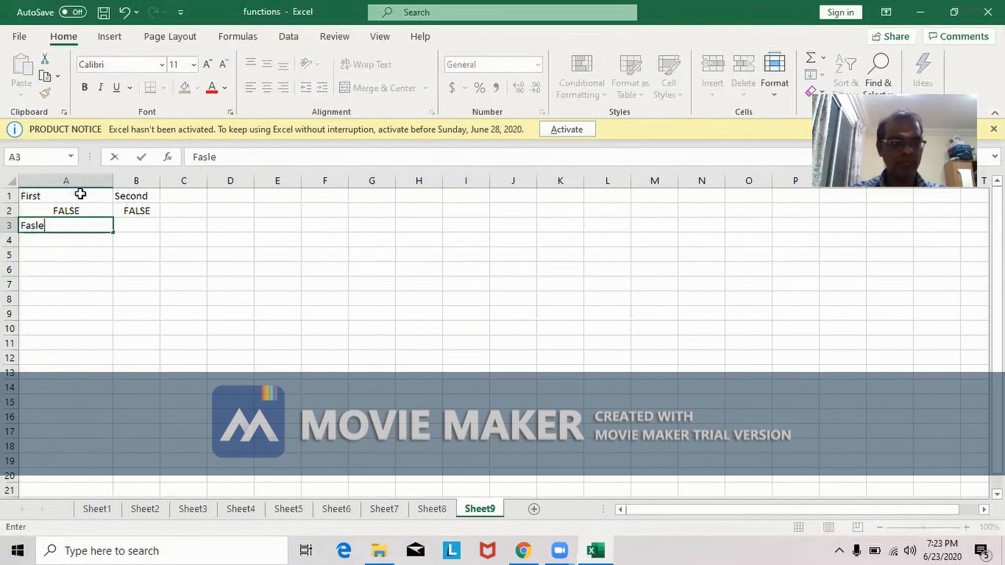
pyautogui.press('Tab')
pyautogui.press('Left')
pyautogui.write('False')
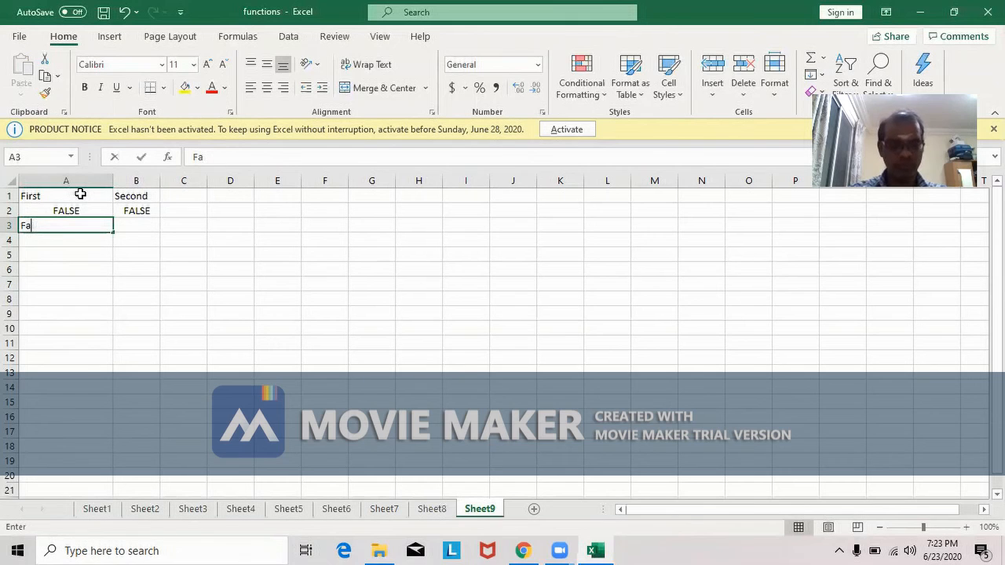
pyautogui.press('Tab')
pyautogui.write('True')
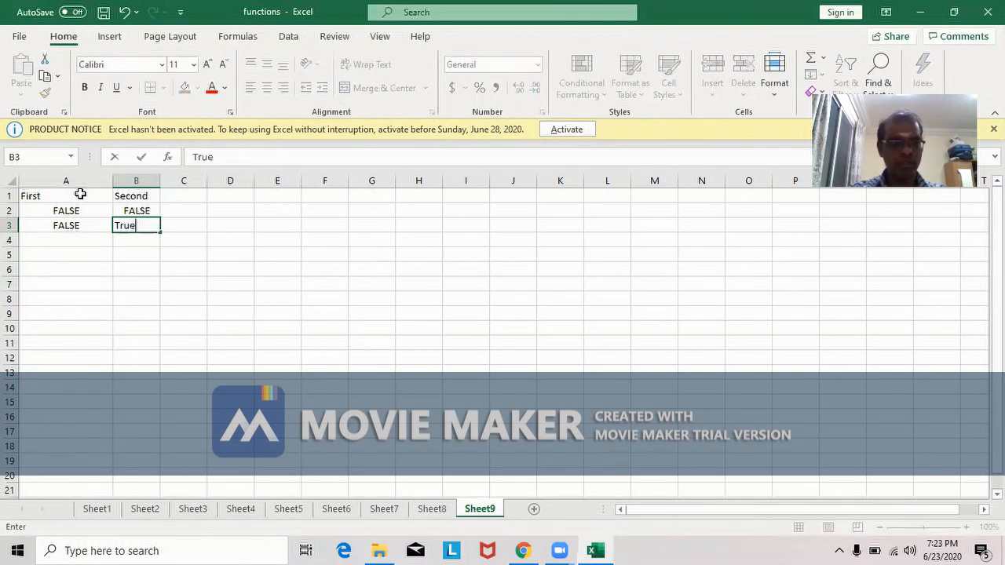
pyautogui.press('Return')
# - Complete the input combinations with True and False in row 4 and True and True in row 5
pyautogui.write('True')
pyautogui.press('Tab')
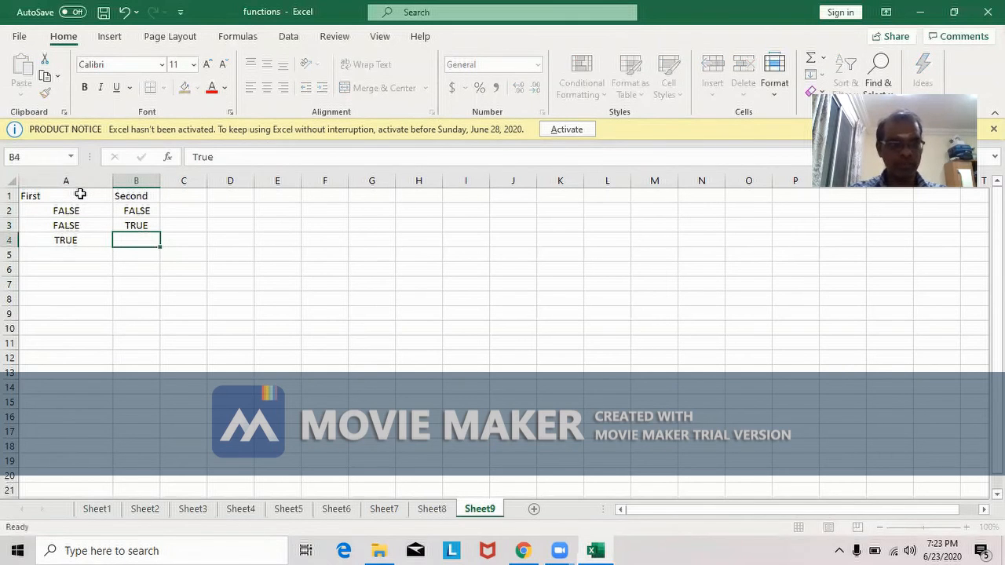
pyautogui.write('False')
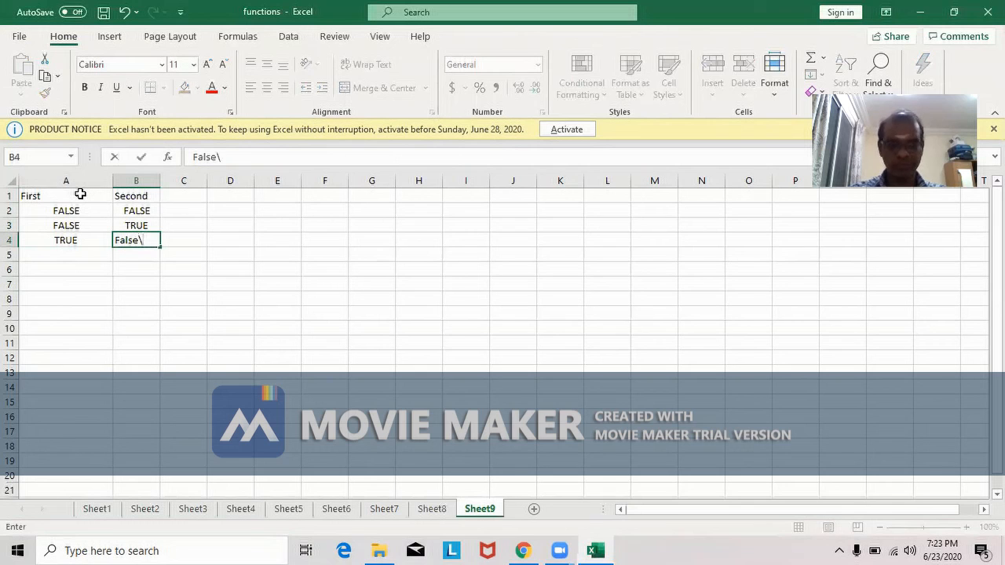
pyautogui.press('Return')
pyautogui.write('True')
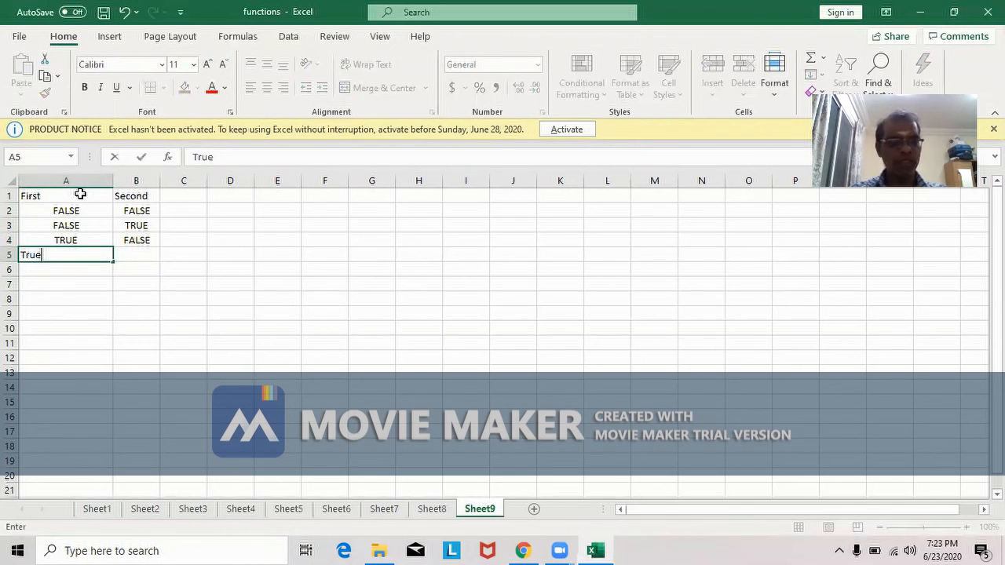
pyautogui.press('Tab')
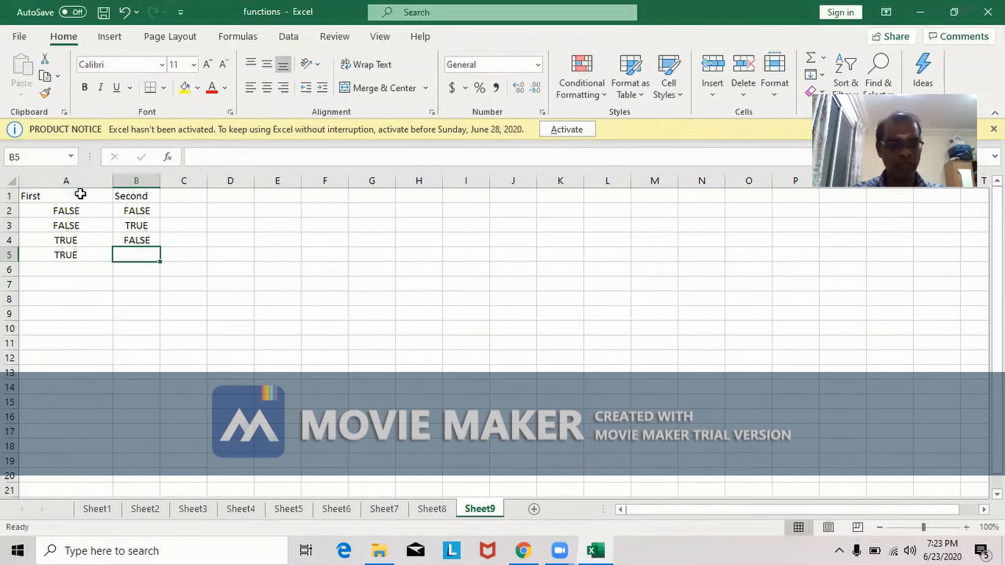
pyautogui.write('True')
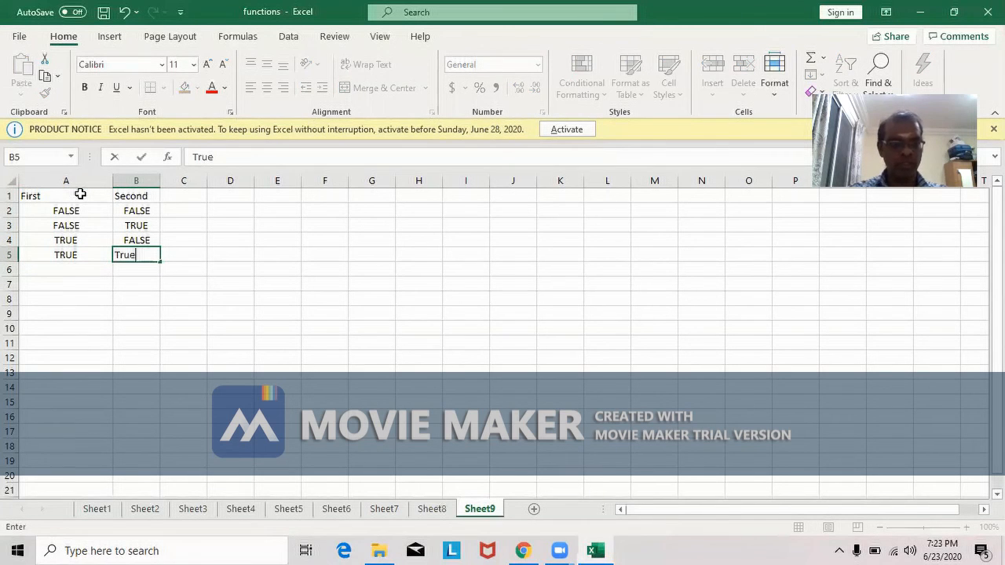
pyautogui.press('Return')
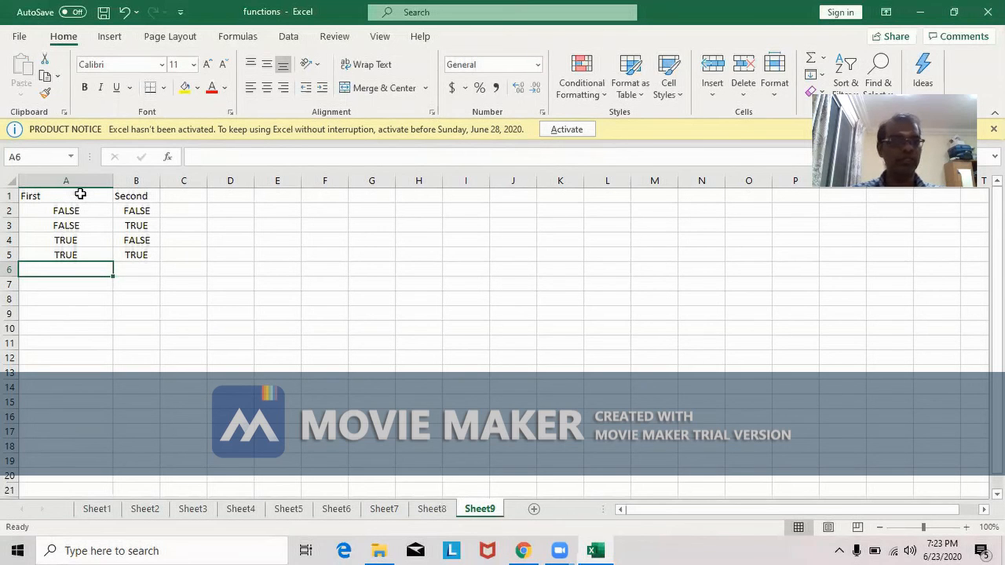
# - Narrow column A slightly and widen columns B and C, making column C about 18.86 wide
pyautogui.moveTo(113, 182); pyautogui.dragTo(93, 182)
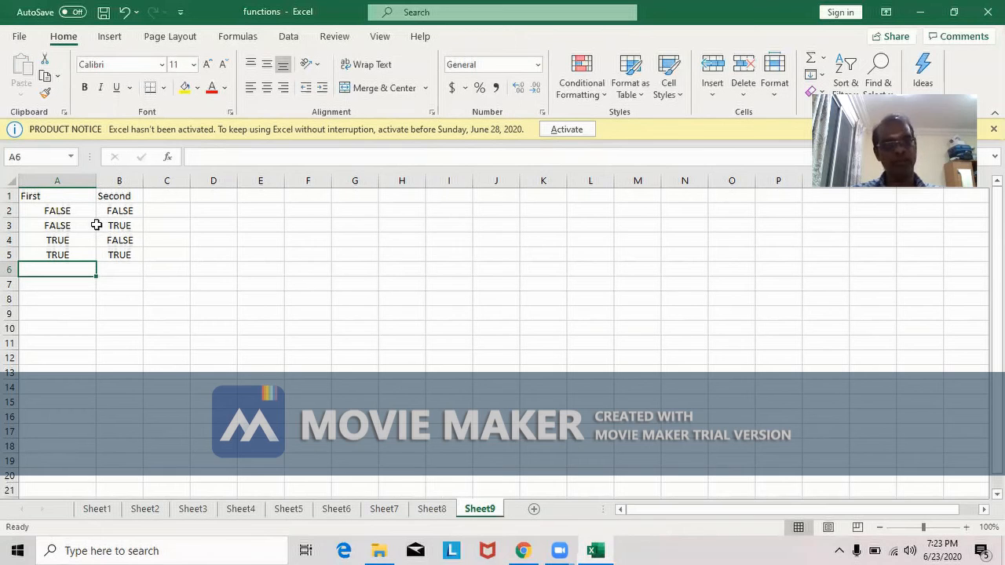
pyautogui.moveTo(143, 181); pyautogui.dragTo(166, 182)
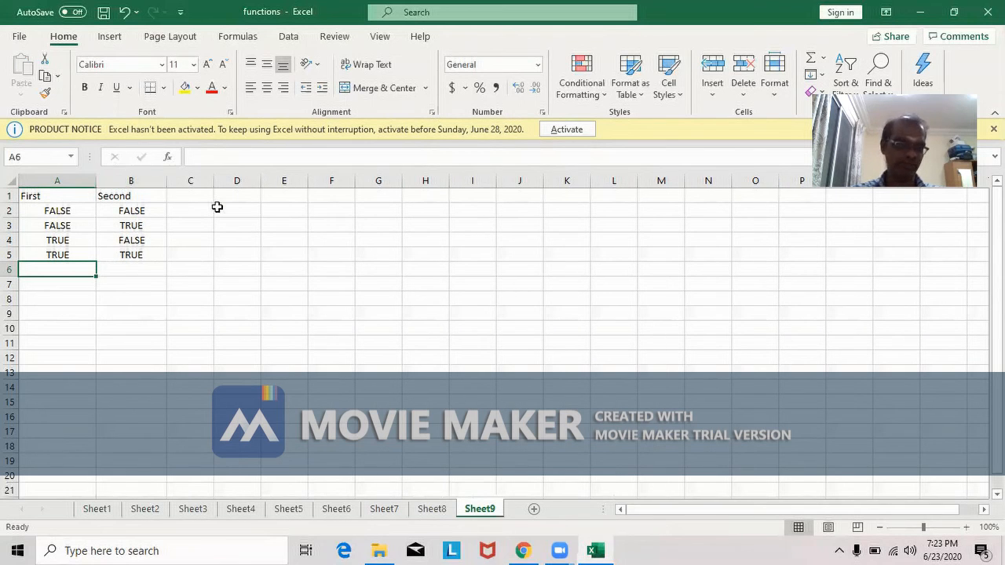
pyautogui.moveTo(214, 180); pyautogui.dragTo(268, 181)
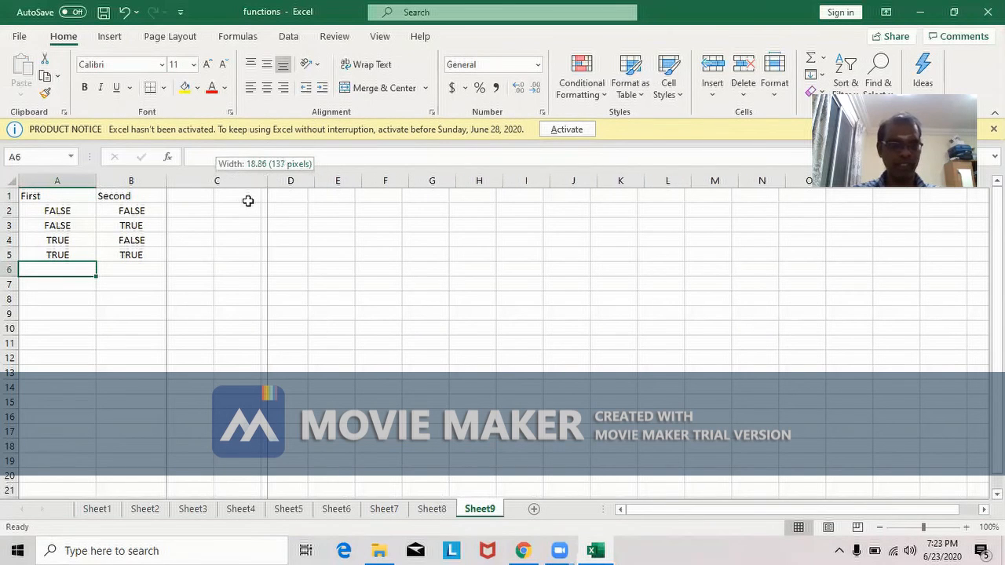
# - Enter the heading AND in cell C1
pyautogui.click(243, 196)
pyautogui.write('and')
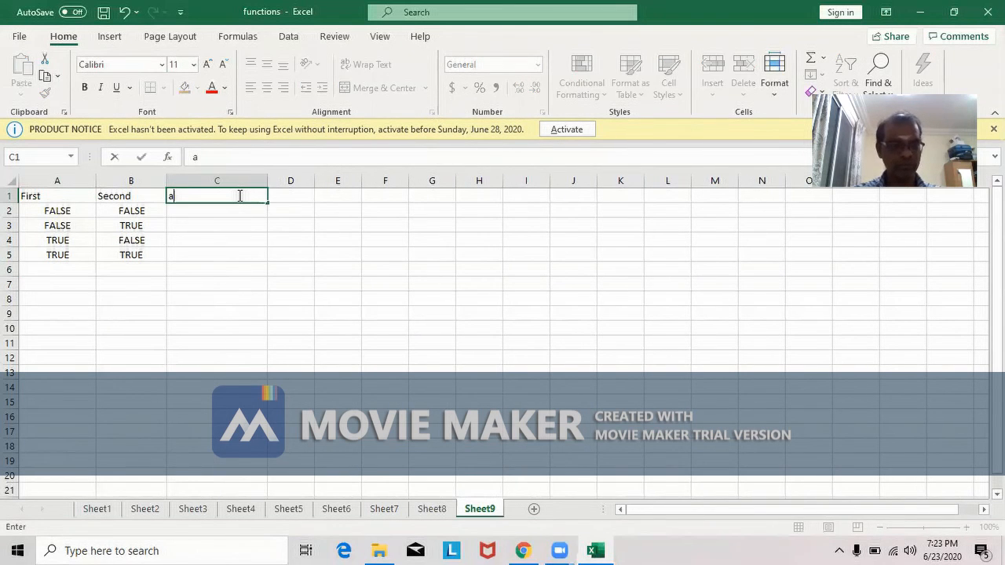
pyautogui.press('BackSpace')
pyautogui.press('BackSpace')
pyautogui.press('BackSpace')
pyautogui.write('AND')
pyautogui.press('Return')
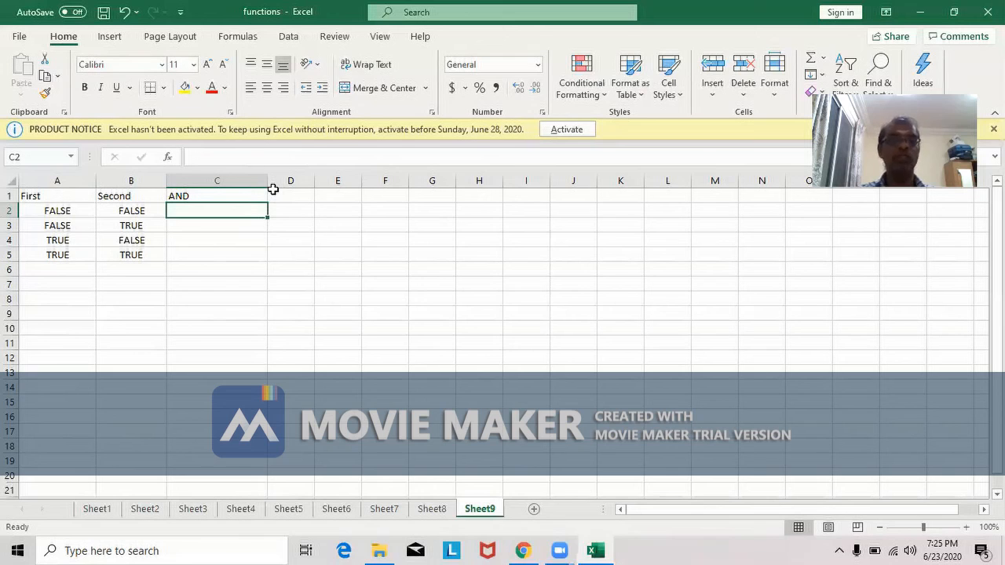
# - Enter the formula =AND(A2,B2) in cell C2
pyautogui.write('=ANS')
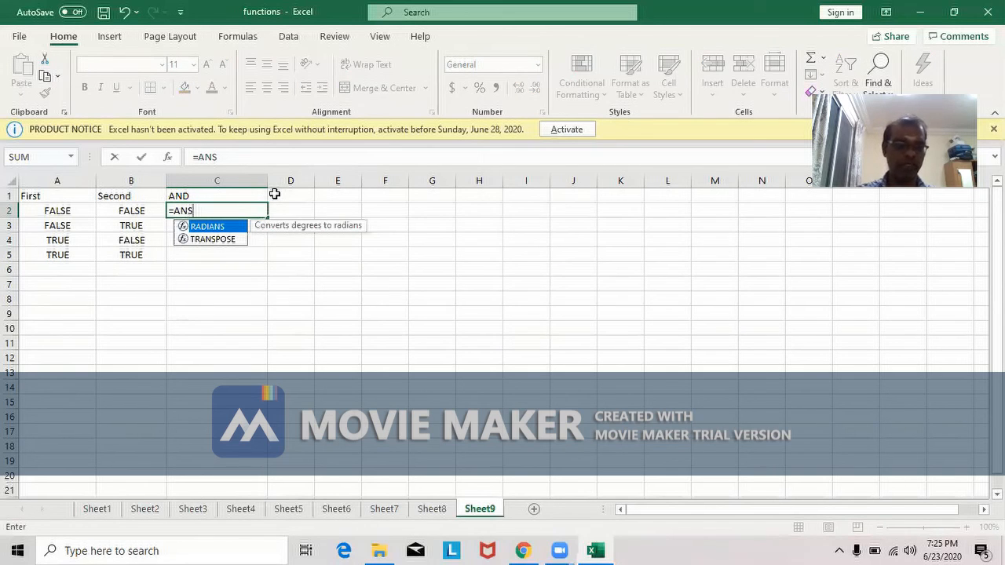
pyautogui.write('(A2,')
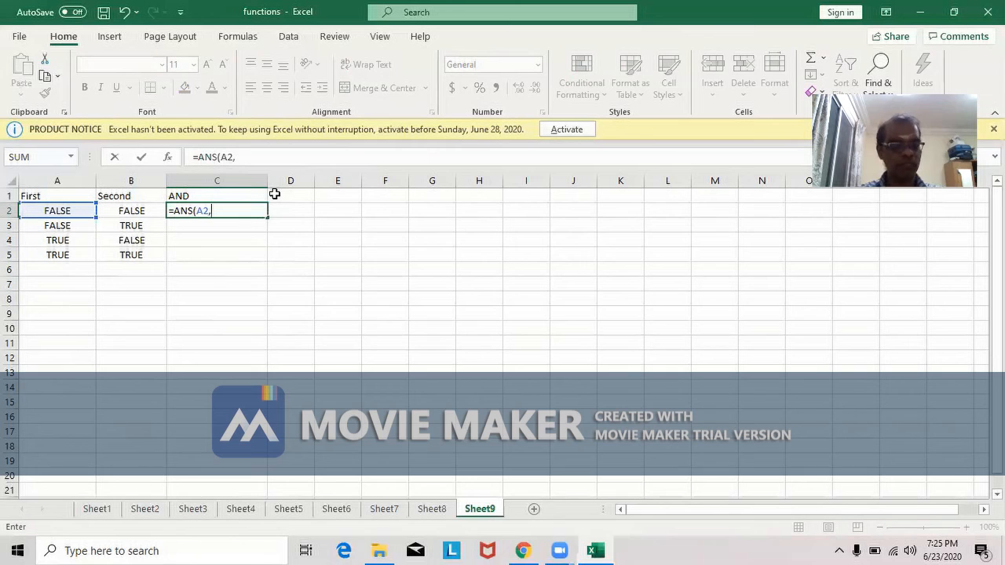
pyautogui.write('B2)')
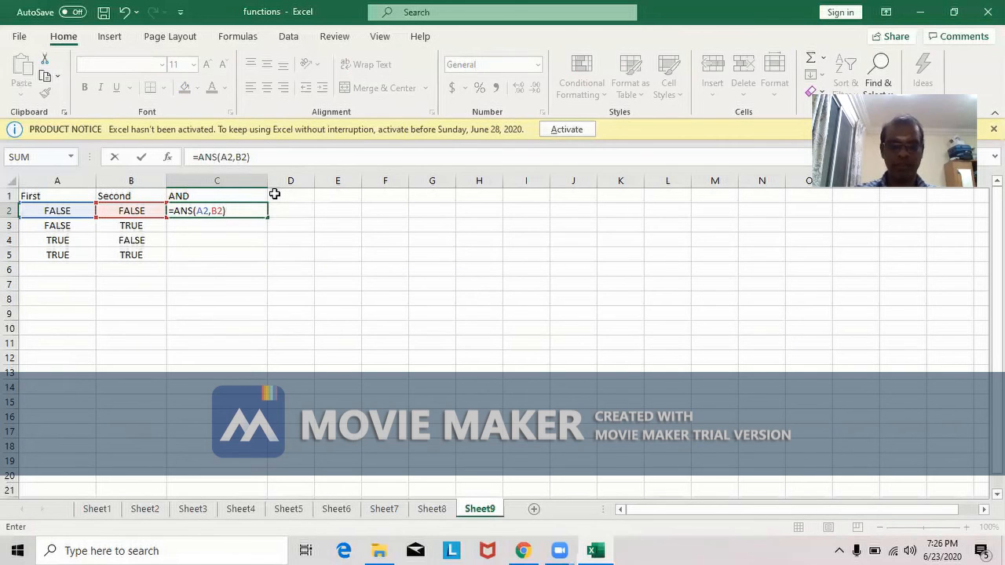
pyautogui.press('BackSpace')
pyautogui.press('BackSpace')
pyautogui.press('BackSpace')
pyautogui.press('BackSpace')
pyautogui.press('BackSpace')
pyautogui.press('BackSpace')
pyautogui.press('BackSpace')
pyautogui.press('BackSpace')
pyautogui.write('D')
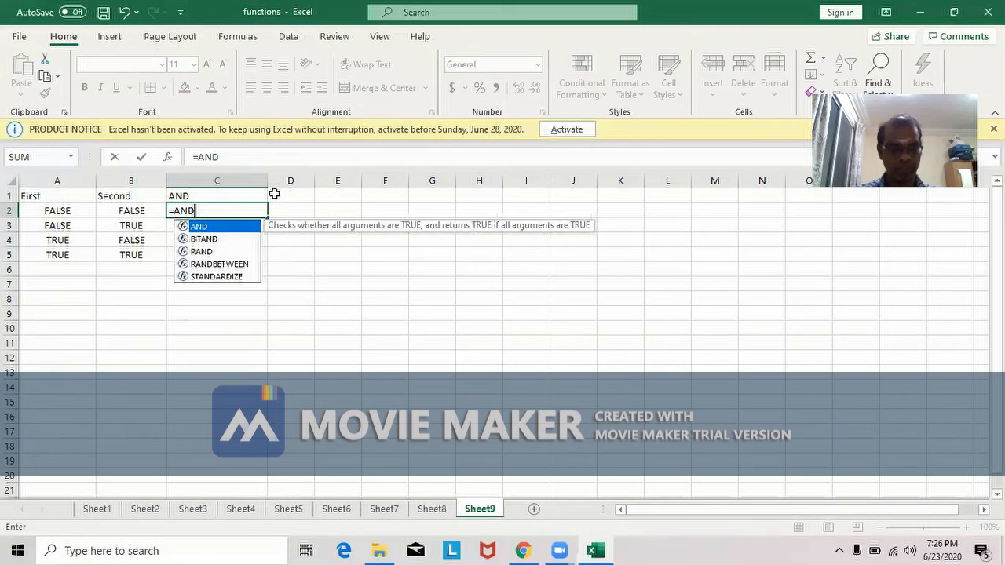
pyautogui.write('(A2,B2)')
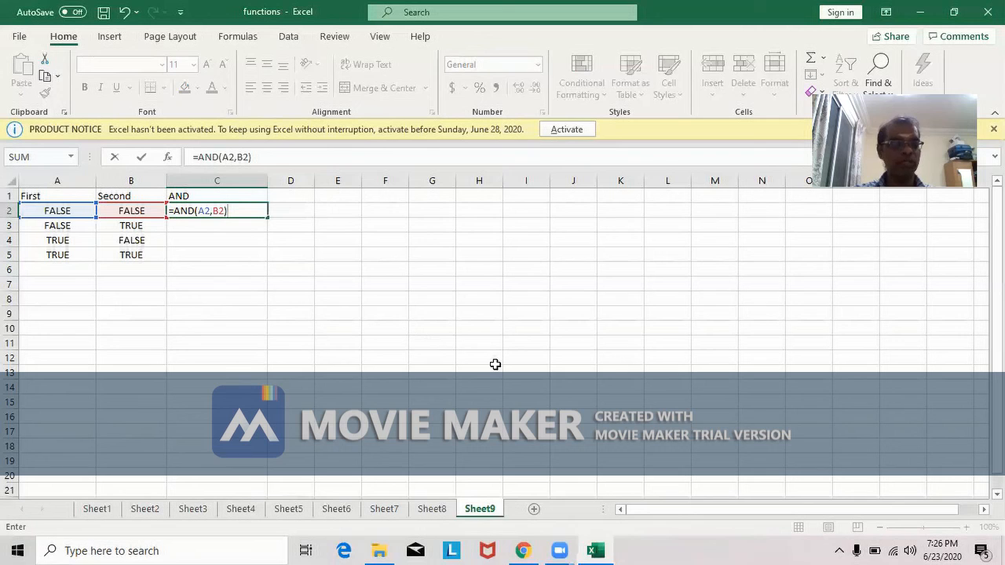
pyautogui.press('Return')
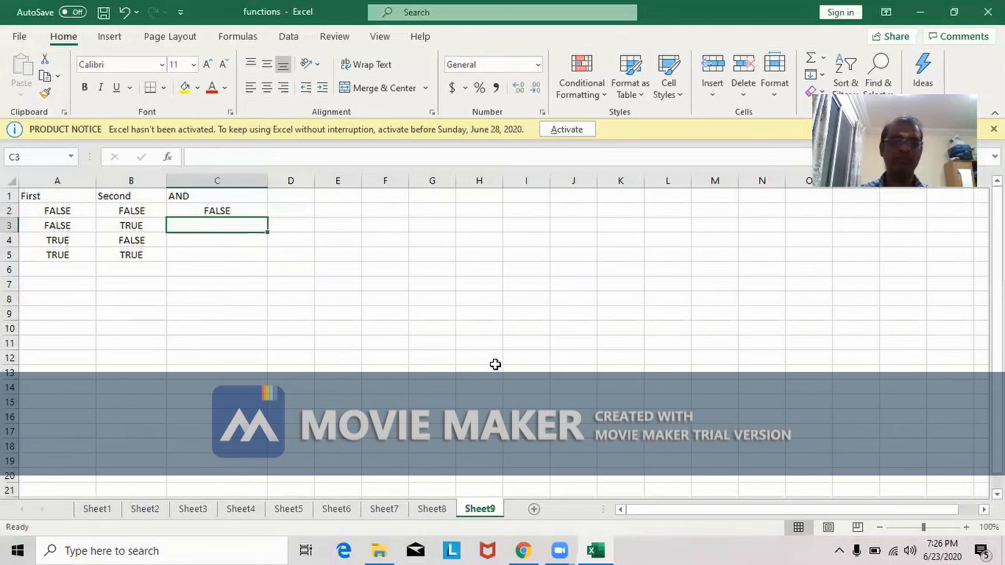
# - Fill the AND formula from C2 down to C3 and inspect the cell references in the copy
pyautogui.click(206, 216)
pyautogui.moveTo(267, 218); pyautogui.dragTo(264, 233)
pyautogui.click(240, 227)
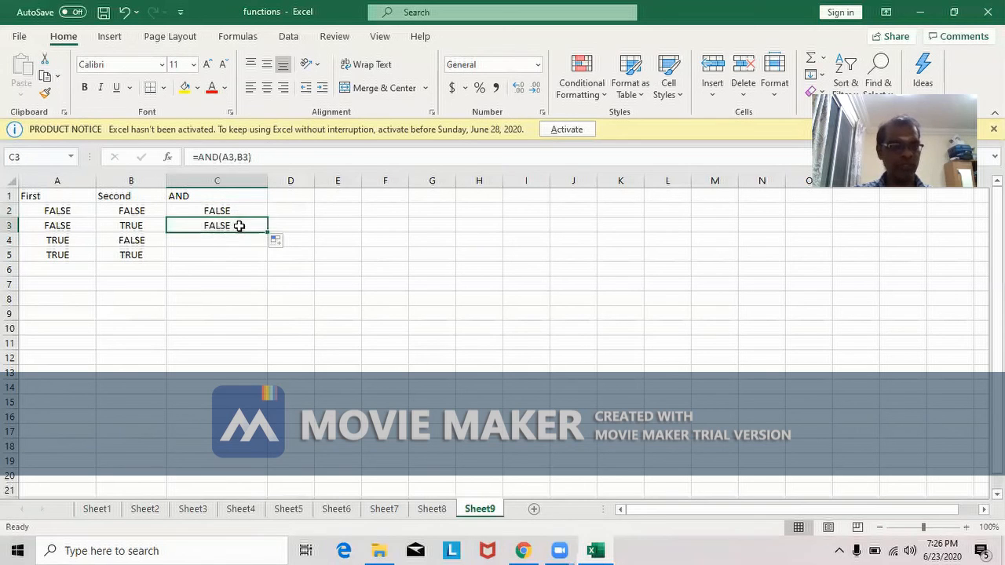
pyautogui.doubleClick(239, 226)
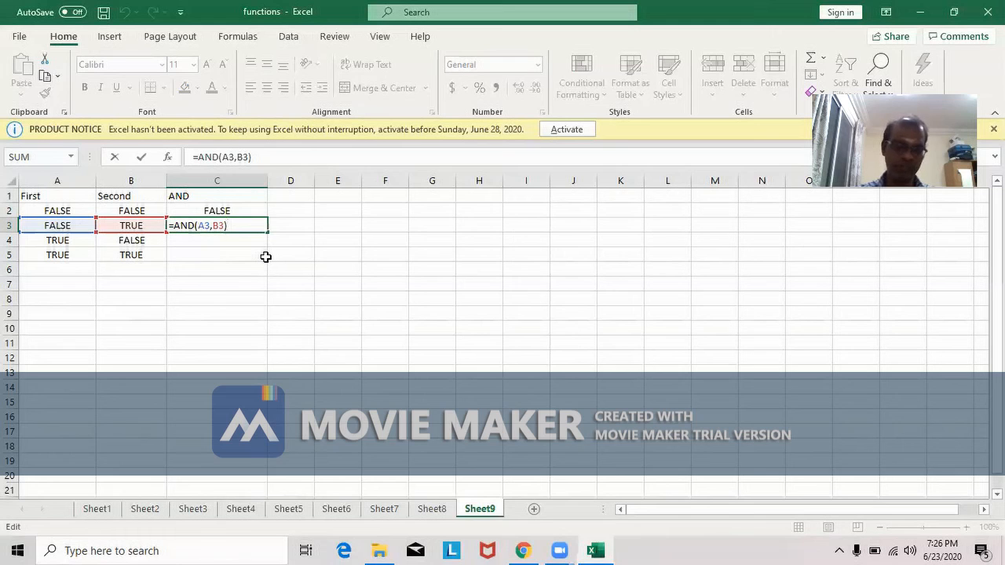
pyautogui.press('Return')
# - Fill the AND formula from C3 down to C4 and inspect the cell references in the copy
pyautogui.click(245, 224)
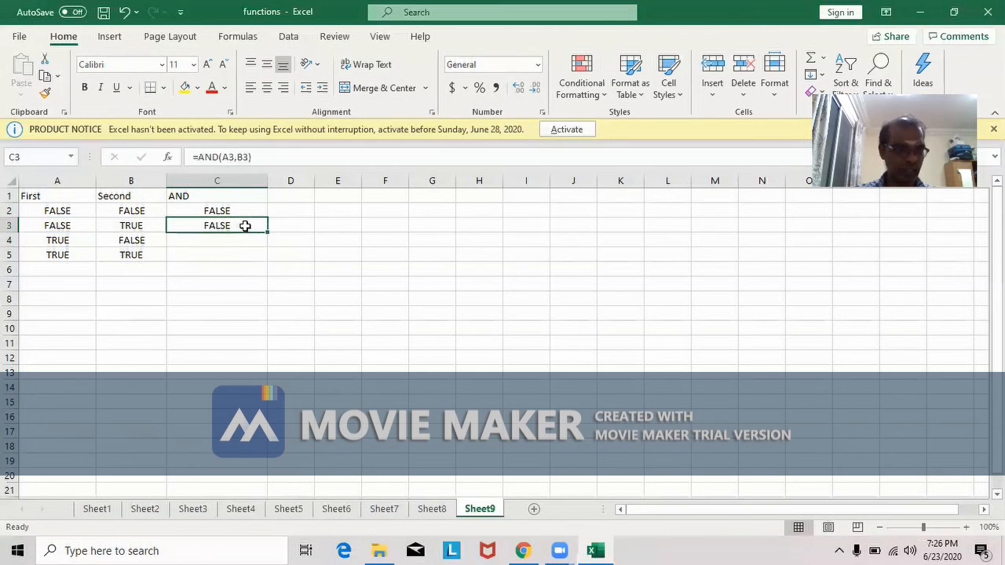
pyautogui.moveTo(265, 236); pyautogui.dragTo(267, 246)
pyautogui.click(243, 242)
pyautogui.doubleClick(243, 241)
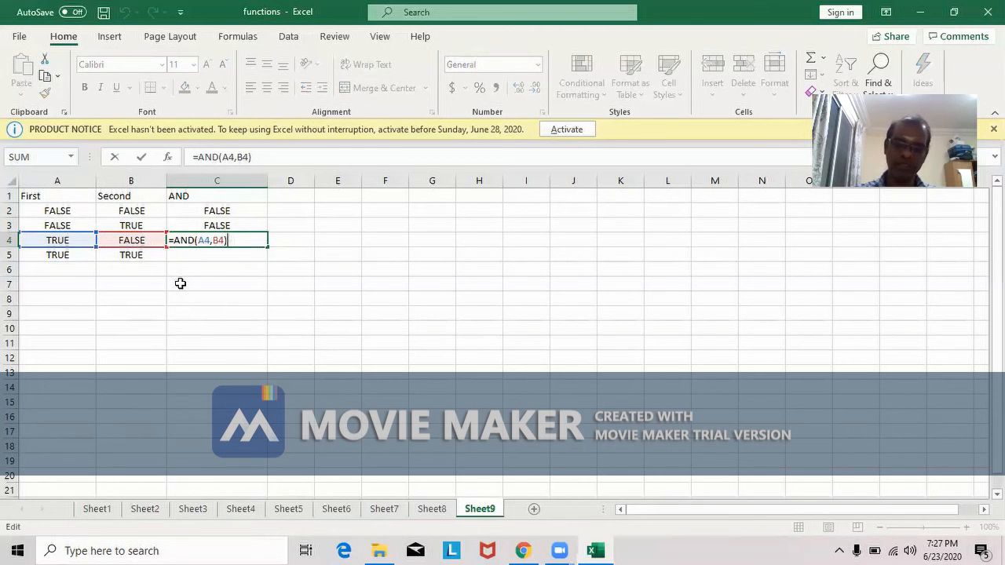
pyautogui.press('Return')
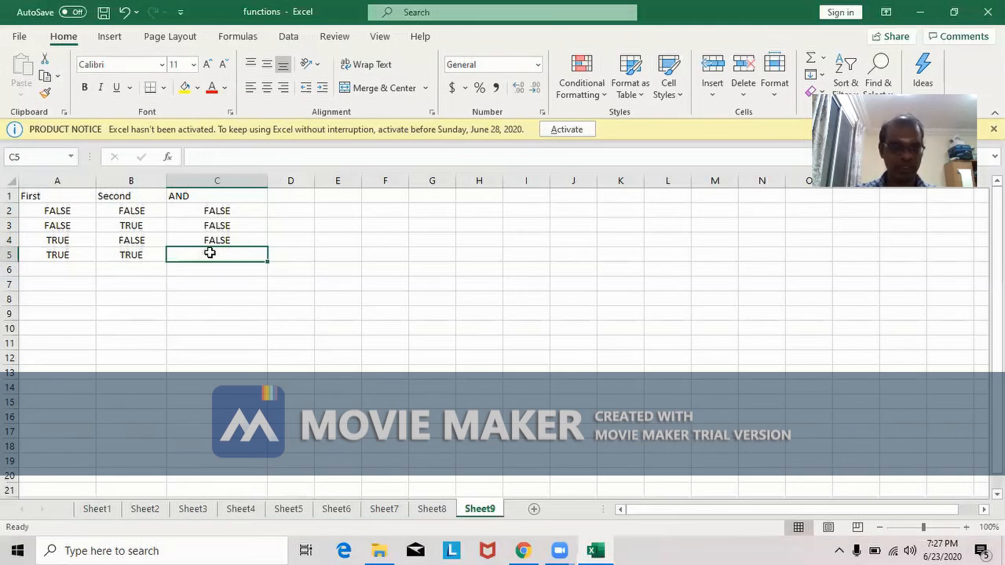
# - Fill the AND formula from C4 down to C5 and inspect the cell references in the copy
pyautogui.click(234, 244)
pyautogui.moveTo(267, 248); pyautogui.dragTo(268, 260)
pyautogui.click(252, 256)
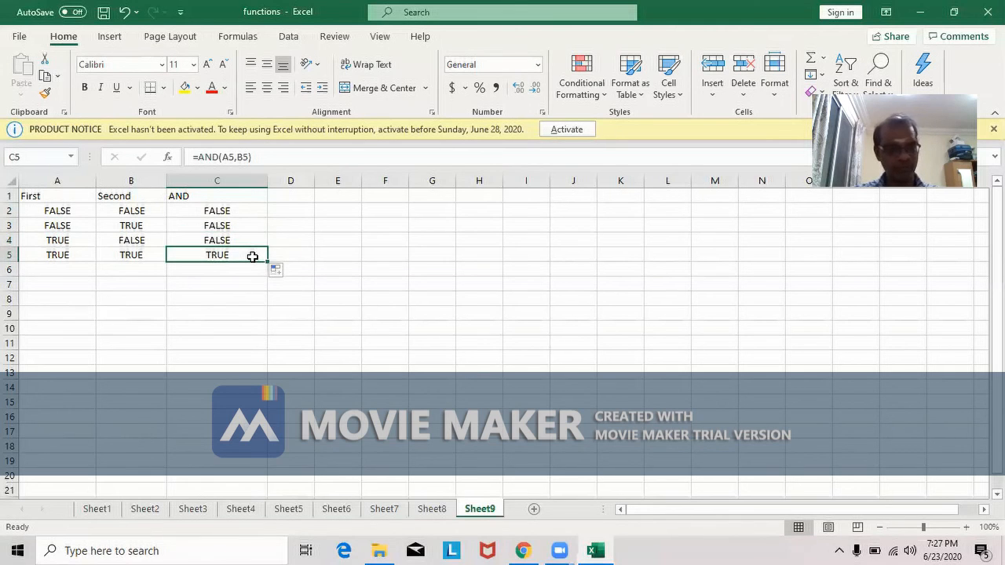
pyautogui.doubleClick(252, 257)
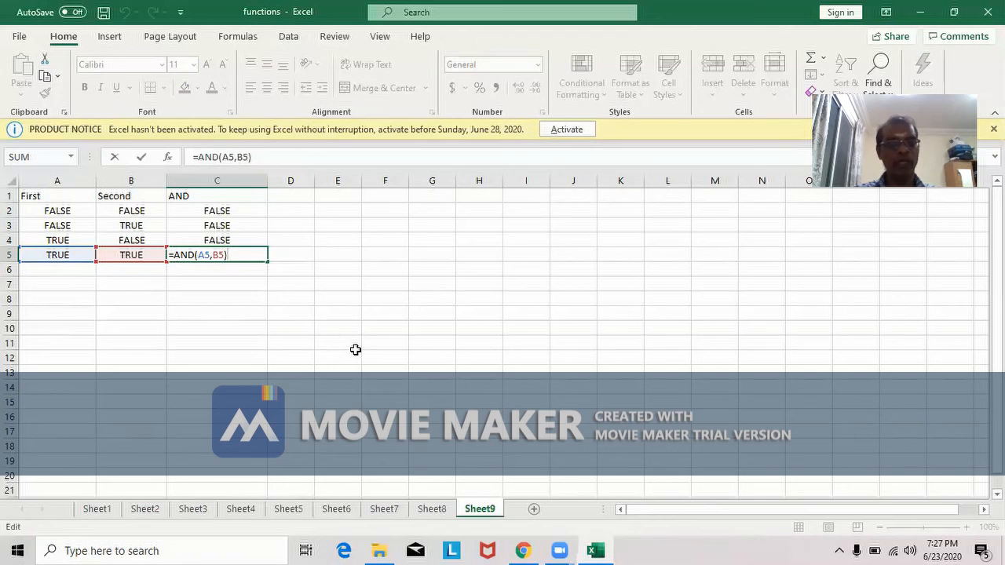
pyautogui.press('Return')
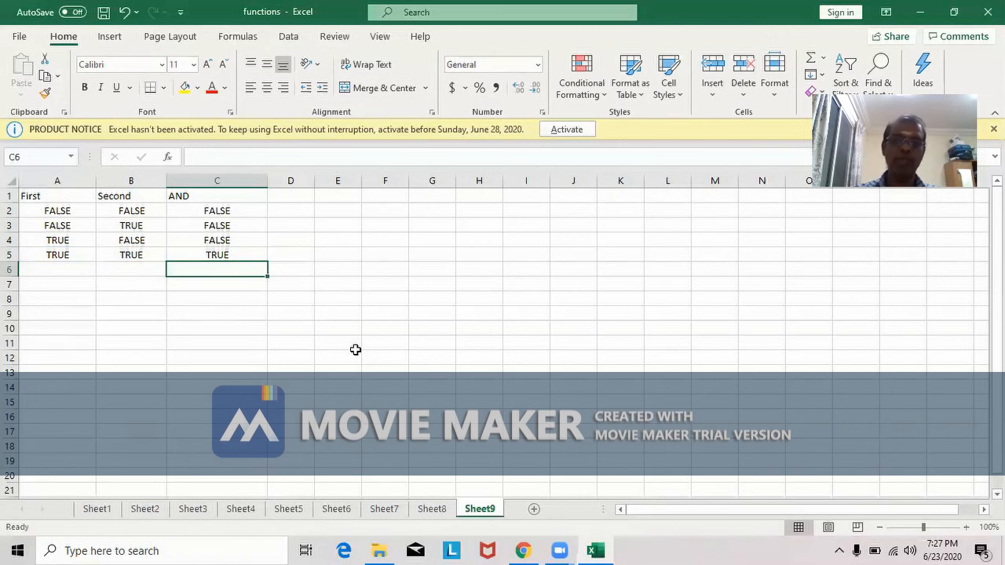
# - Auto-fit the widths of columns A, B and C to their contents
pyautogui.click(968, 528)
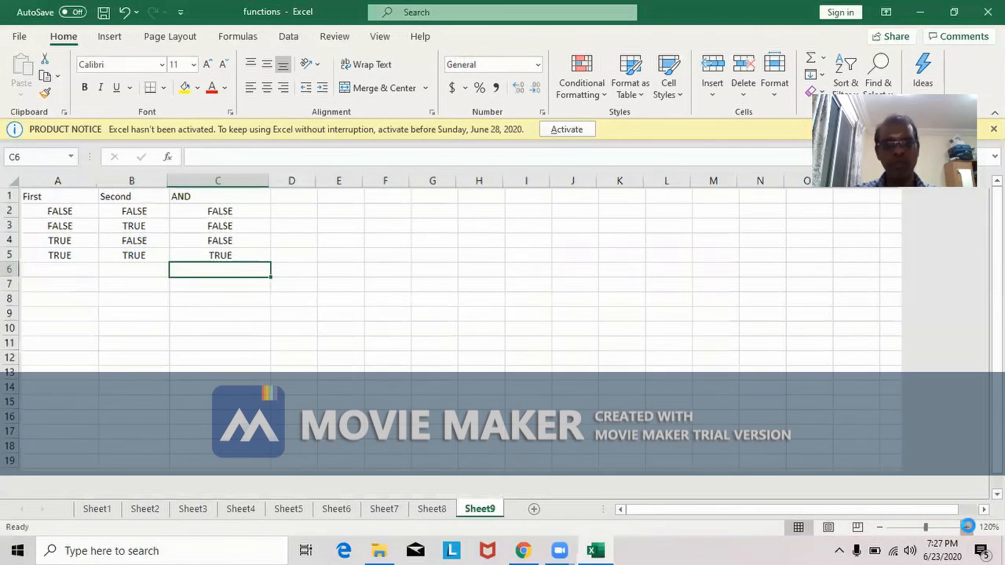
pyautogui.click(967, 528)
pyautogui.click(968, 527)
pyautogui.click(968, 528)
pyautogui.click(968, 528)
pyautogui.click(969, 529)
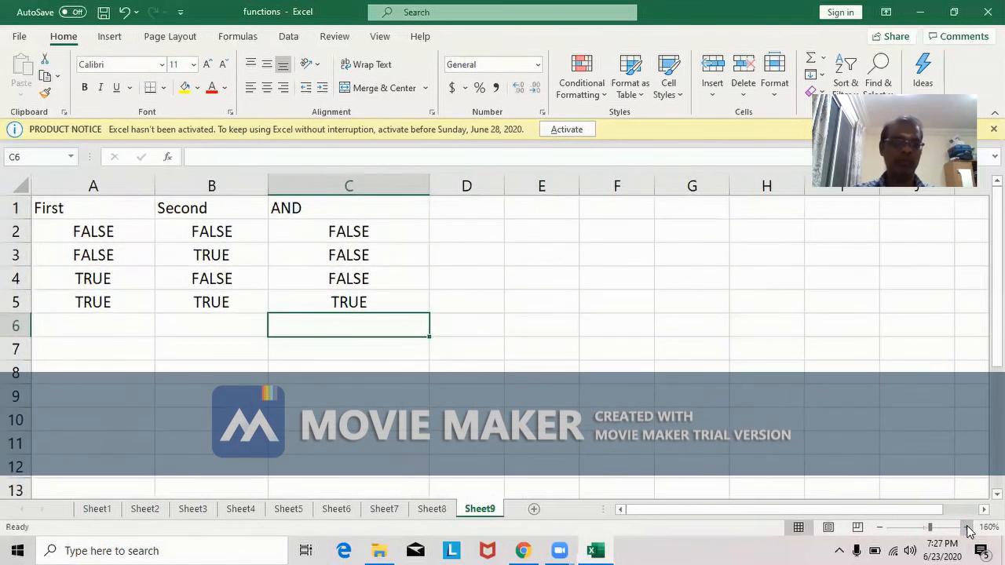
pyautogui.doubleClick(155, 186)
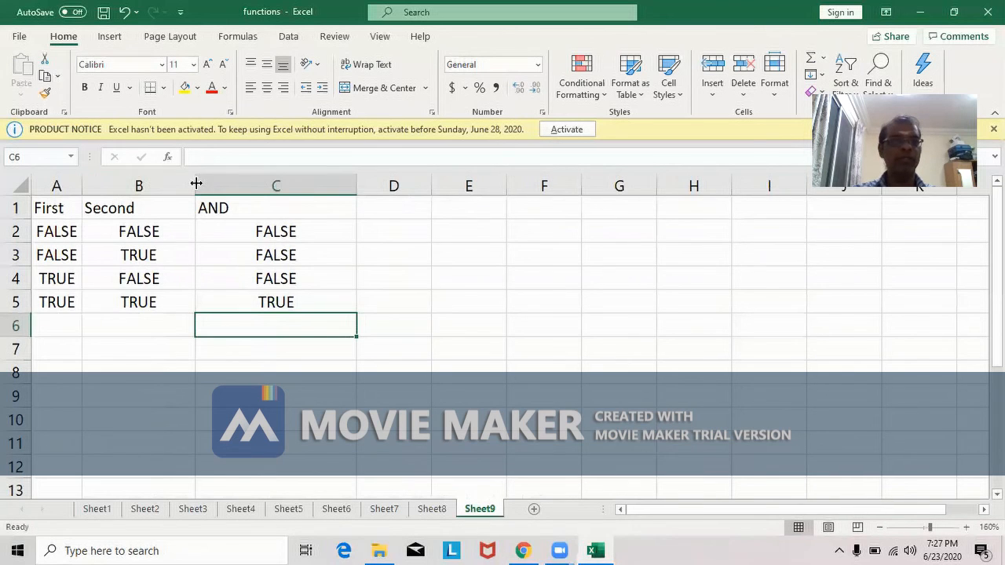
pyautogui.doubleClick(195, 186)
pyautogui.doubleClick(305, 184)
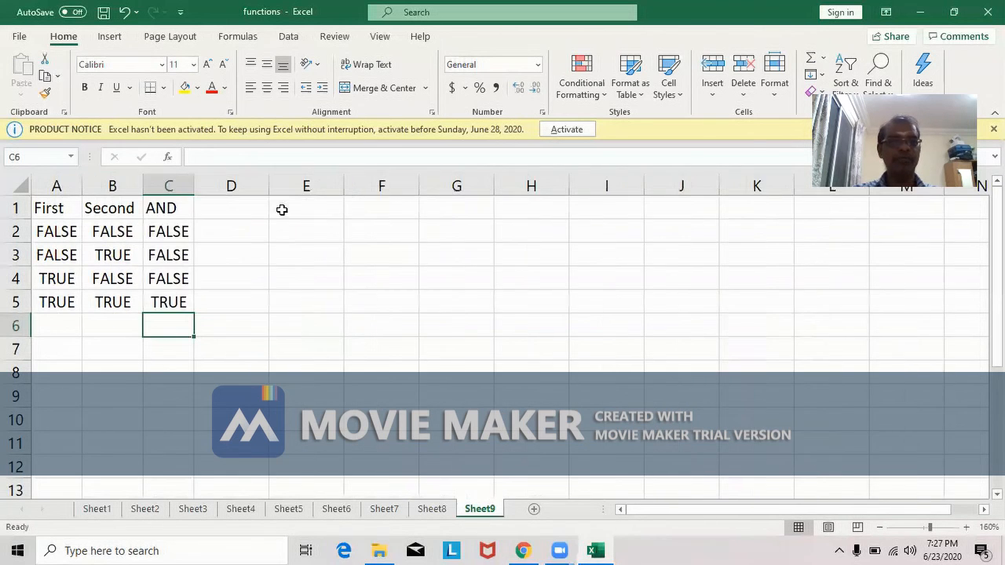
# - Enter the heading OR in cell D1
pyautogui.click(252, 208)
pyautogui.write('OR')
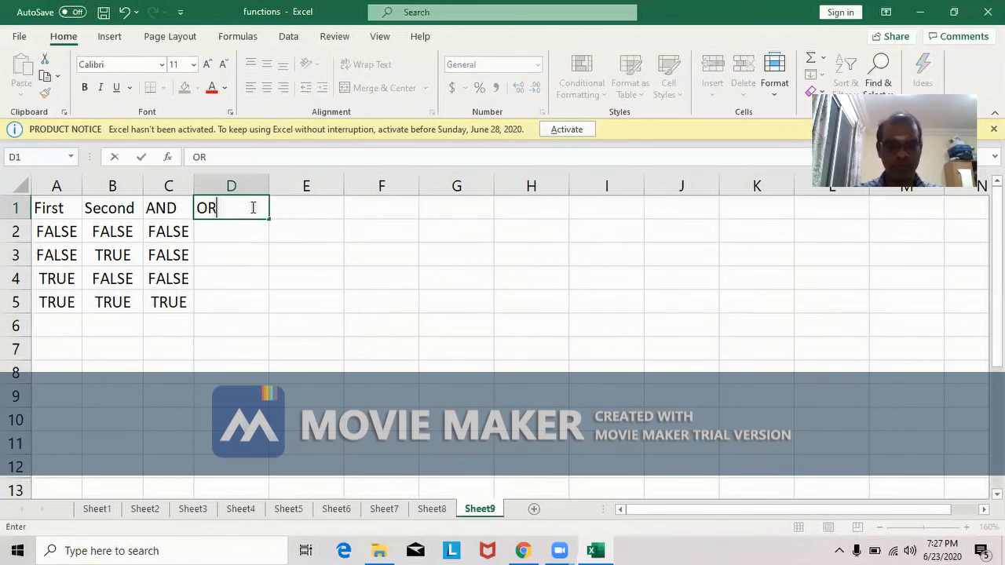
pyautogui.press('Return')
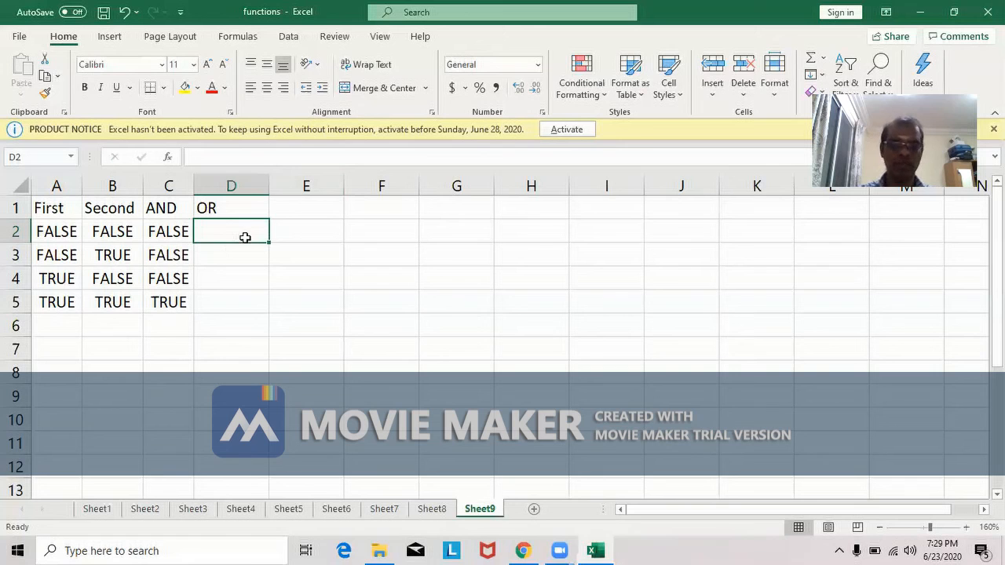
# - Enter the formula =OR(A2,B2) in cell D2
pyautogui.write('=OR')
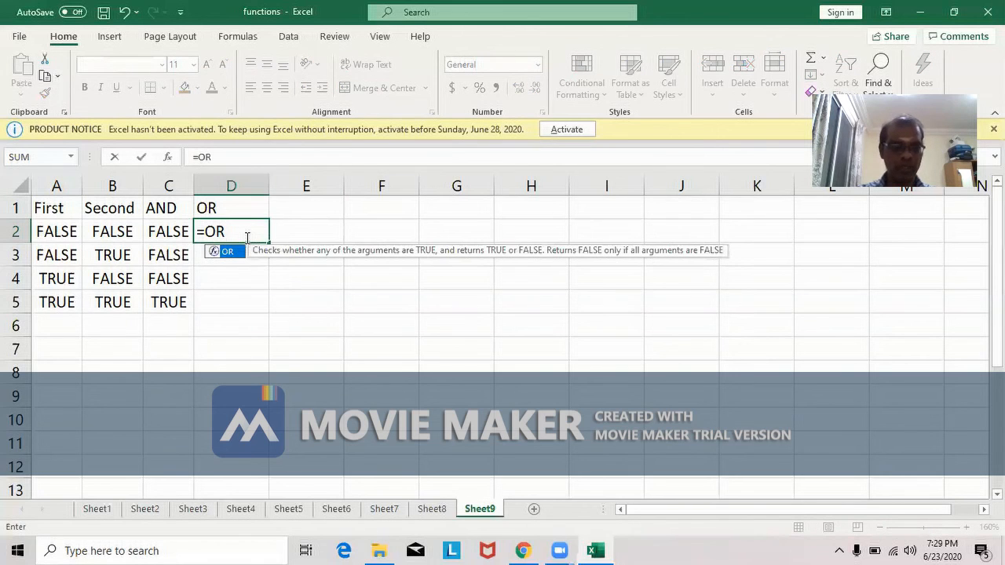
pyautogui.write('(A2')
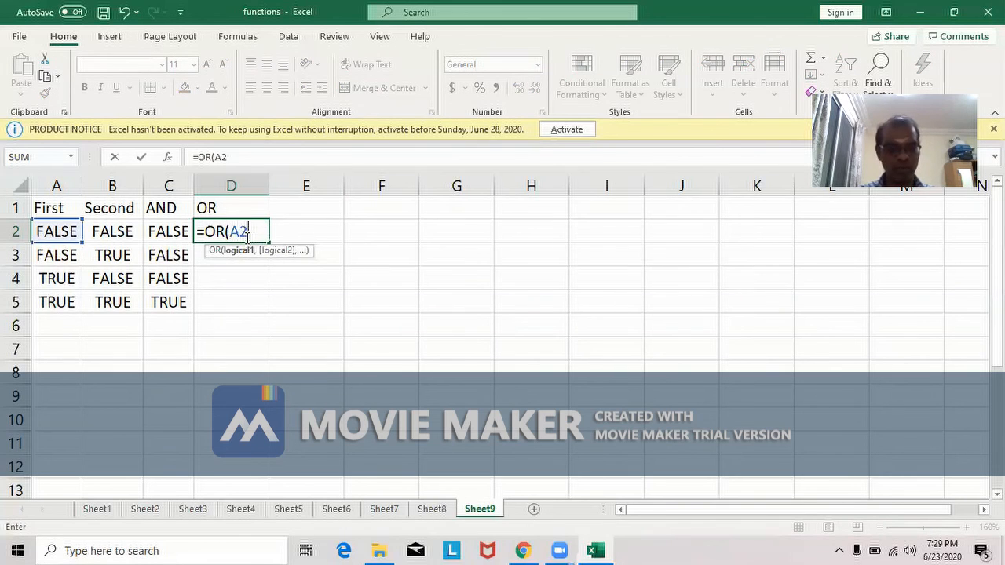
pyautogui.write(',B2)')
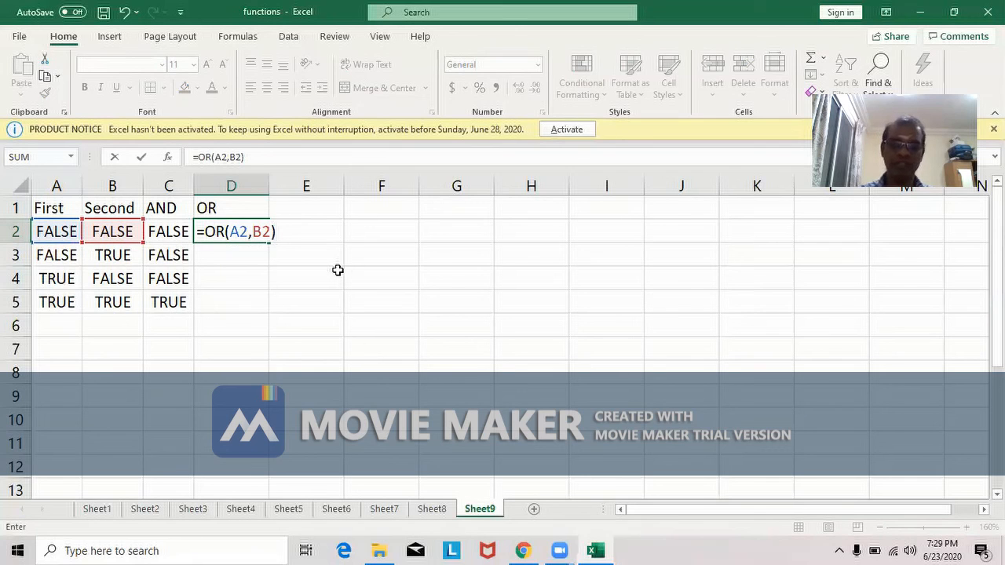
pyautogui.press('Return')
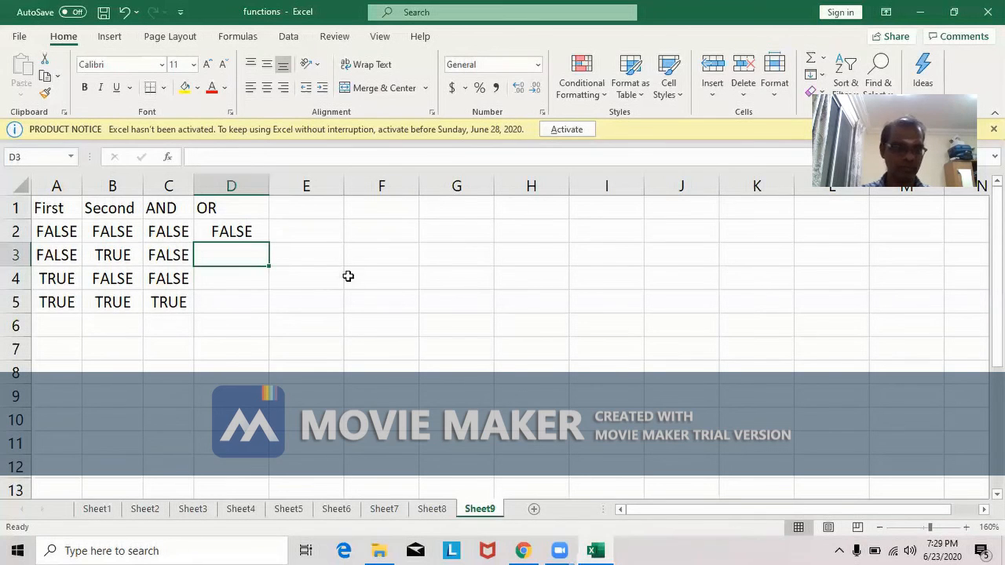
# - Fill the OR formula from D2 down to D3 and inspect the cell references in the copy
pyautogui.click(252, 231)
pyautogui.moveTo(269, 242); pyautogui.dragTo(265, 253)
pyautogui.click(253, 255)
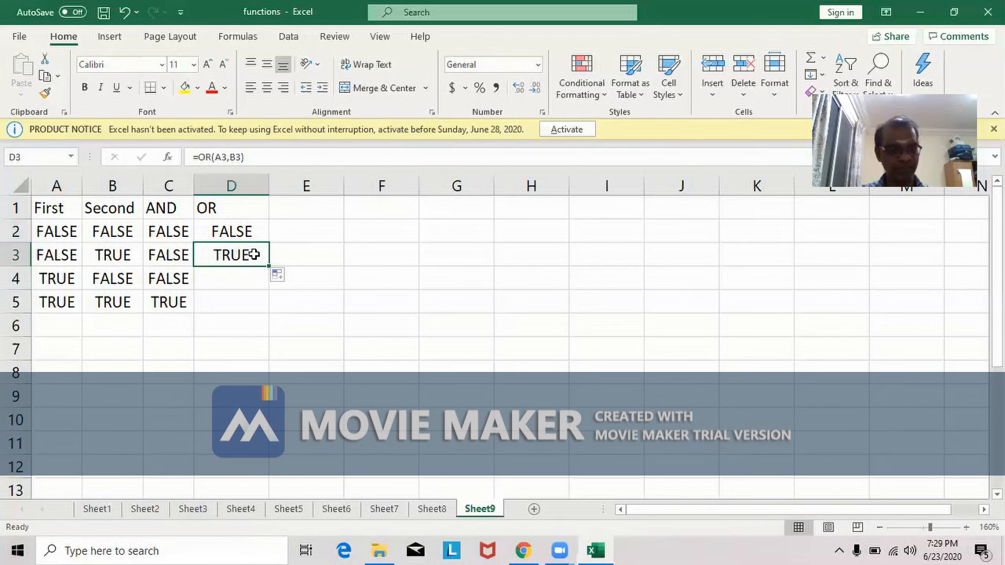
pyautogui.press('XF86AudioLowerVolume')
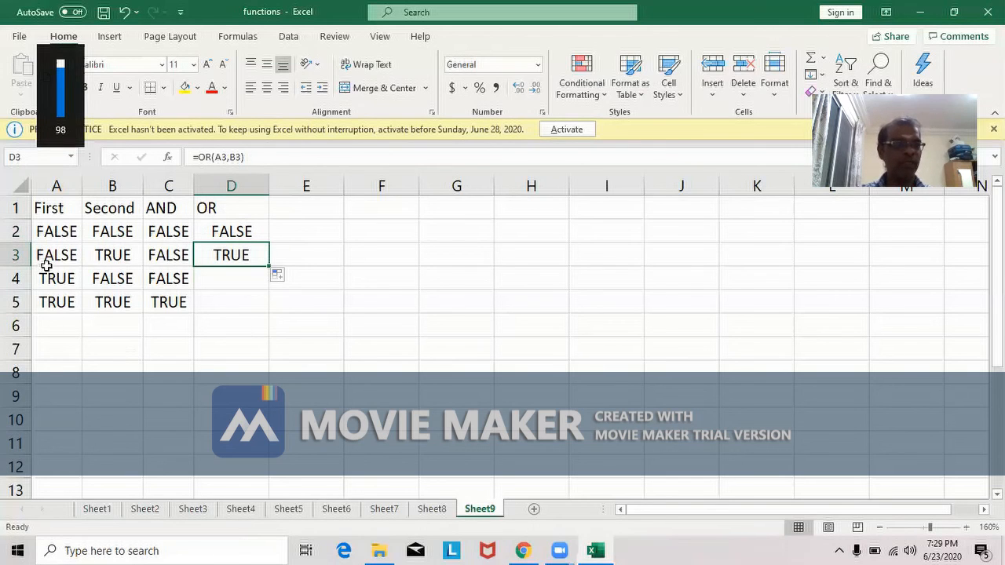
pyautogui.press('F2')
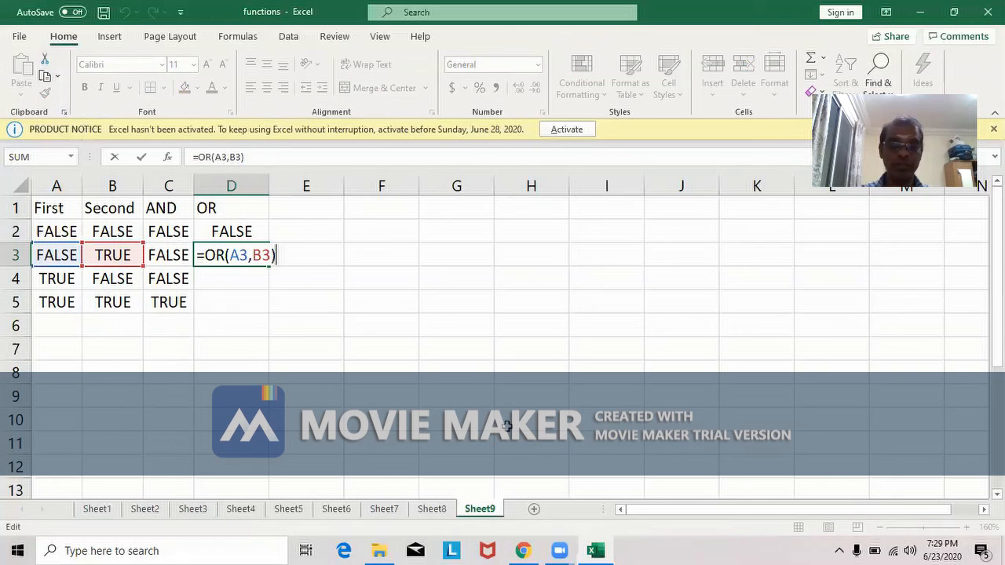
pyautogui.press('Return')
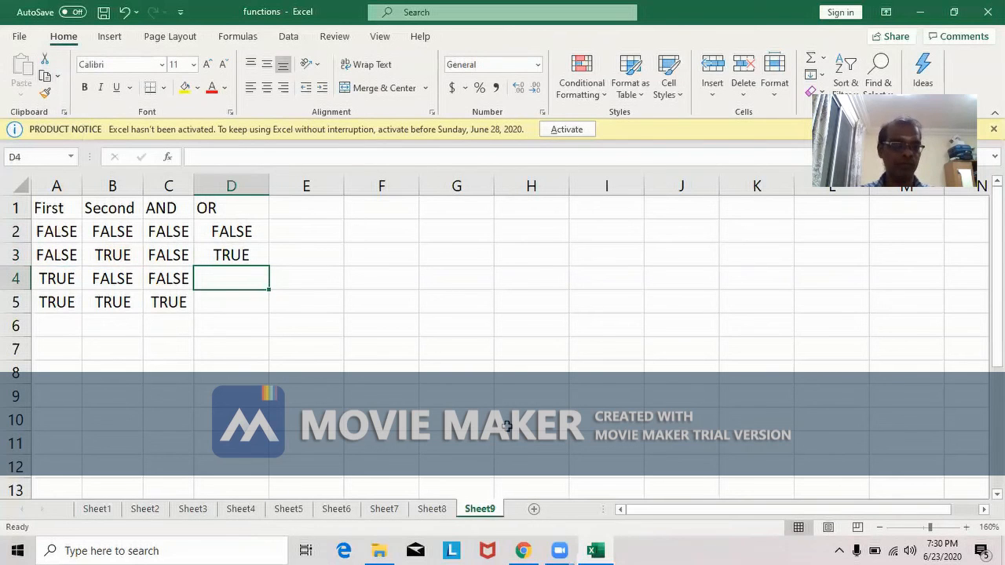
# - Fill the OR formula from D3 down to D4 and inspect the cell references in the copy
pyautogui.click(240, 255)
pyautogui.moveTo(267, 265); pyautogui.dragTo(247, 278)
pyautogui.click(249, 278)
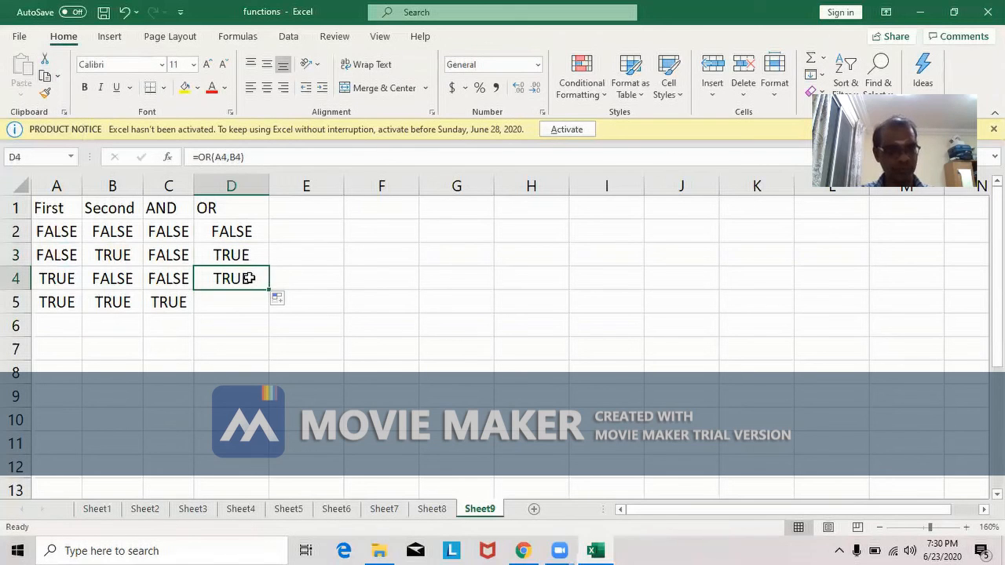
pyautogui.doubleClick(249, 278)
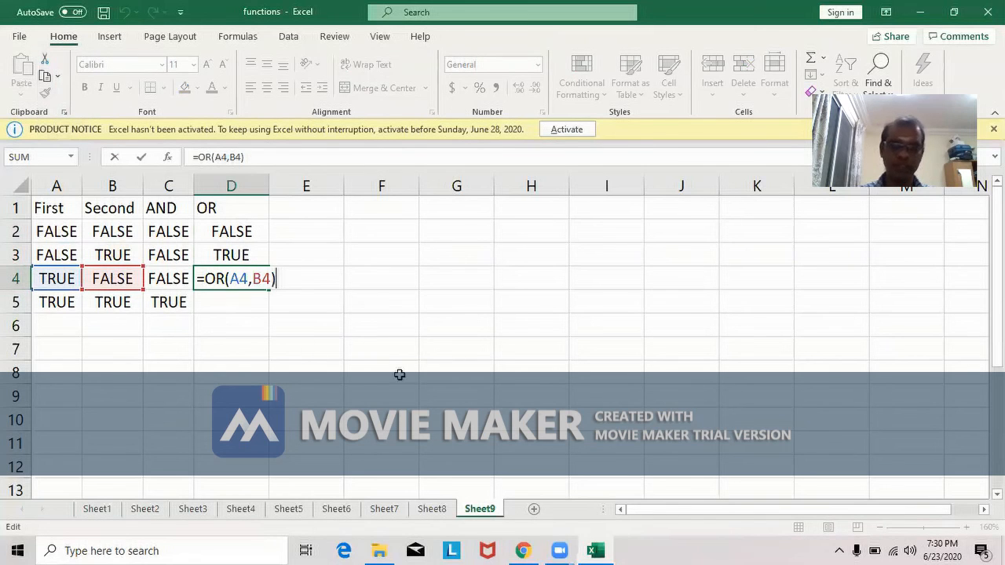
pyautogui.press('Return')
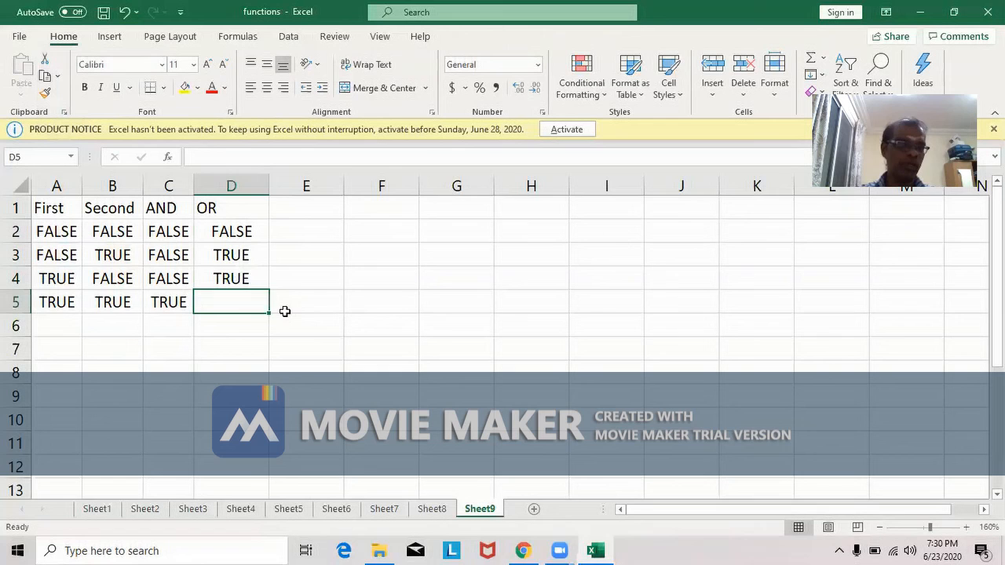
# - Fill the OR formula from D4 down to D5 and compare it with the AND formula in C5
pyautogui.click(234, 276)
pyautogui.moveTo(269, 288); pyautogui.dragTo(267, 306)
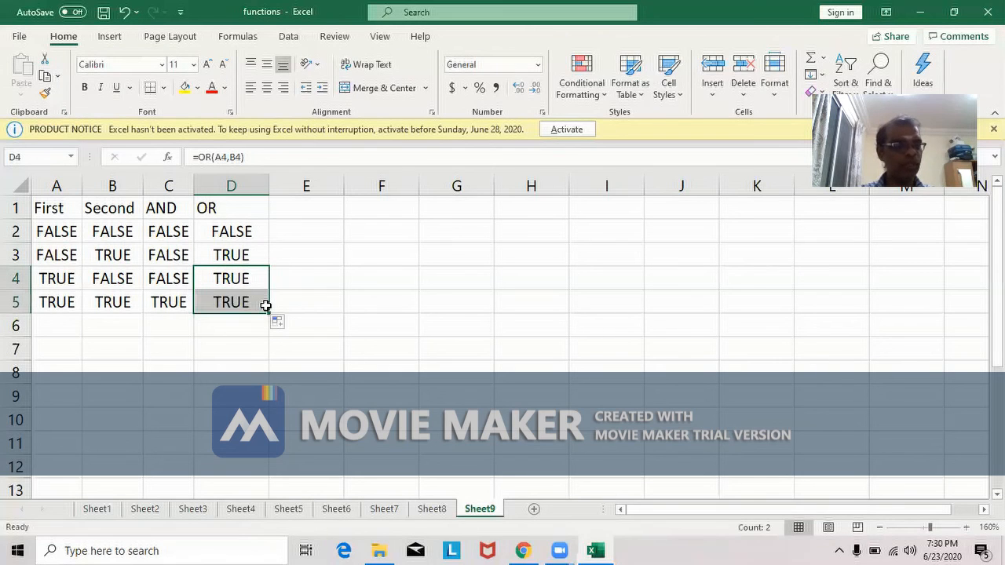
pyautogui.click(349, 382)
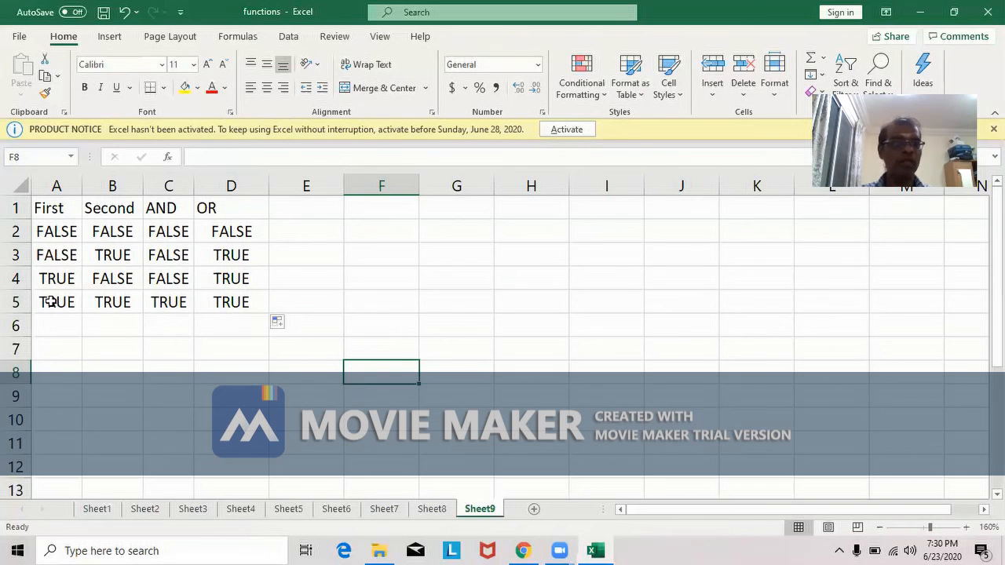
pyautogui.click(169, 304)
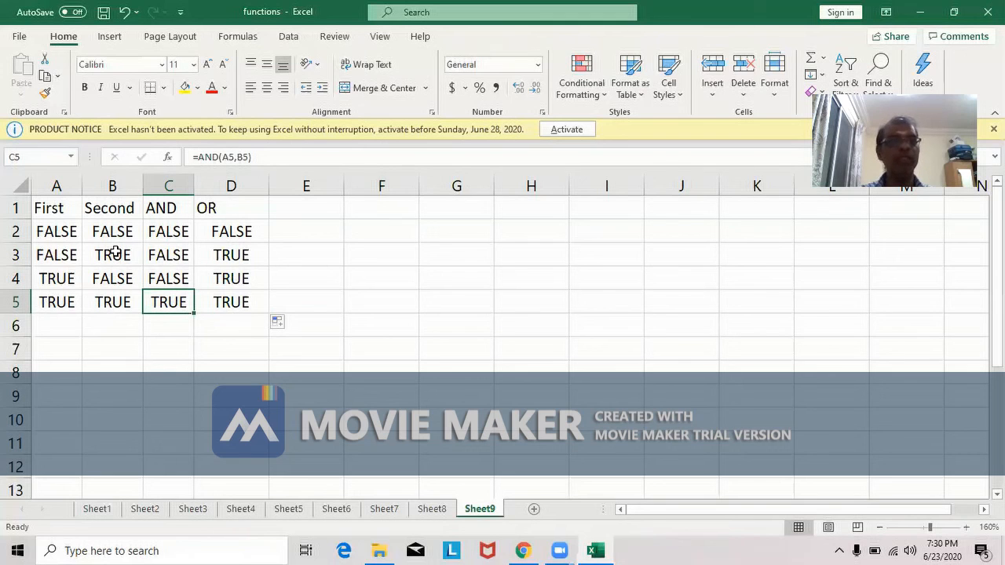
# - Enter the heading NOT in cell E1
pyautogui.click(310, 213)
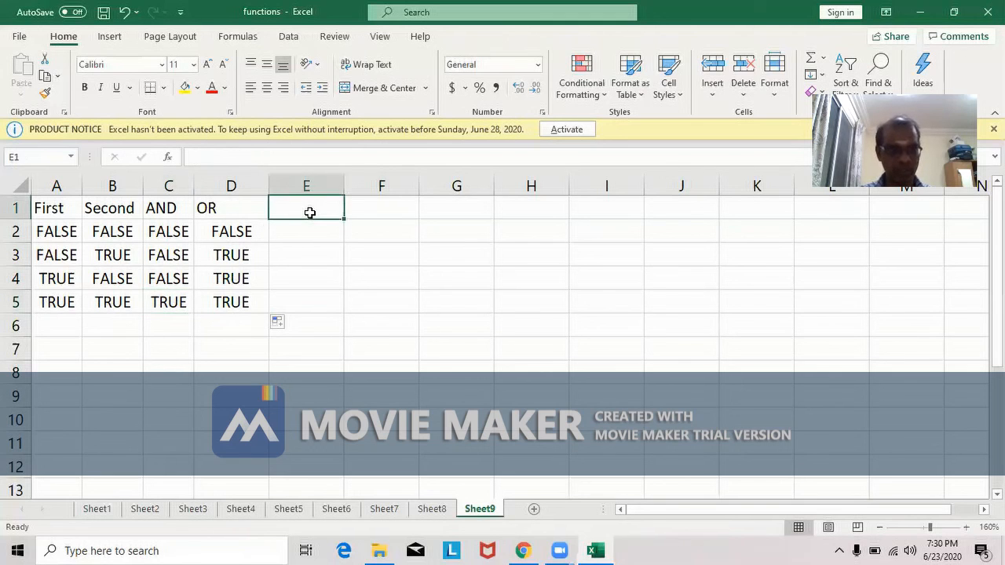
pyautogui.write('NOT')
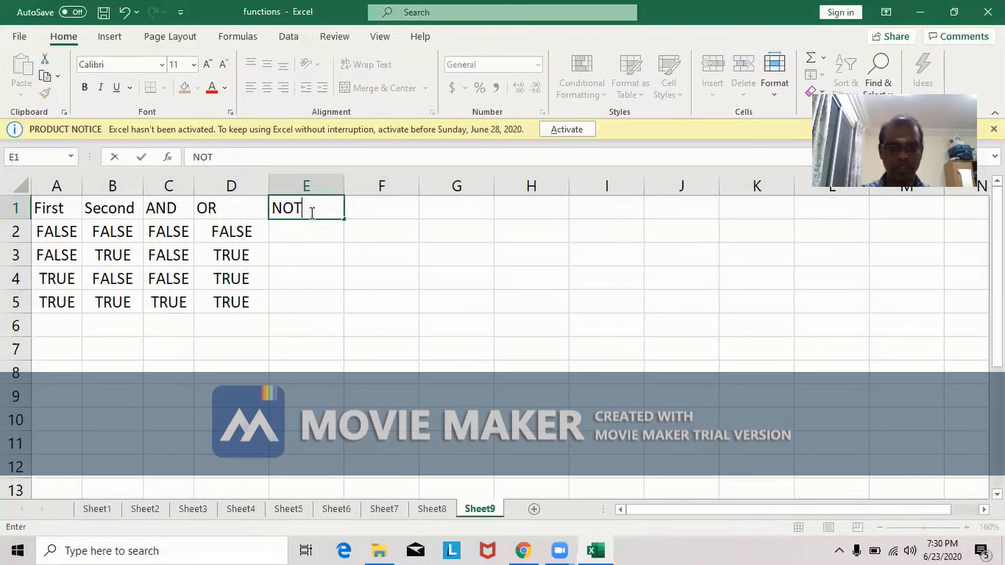
pyautogui.press('Return')
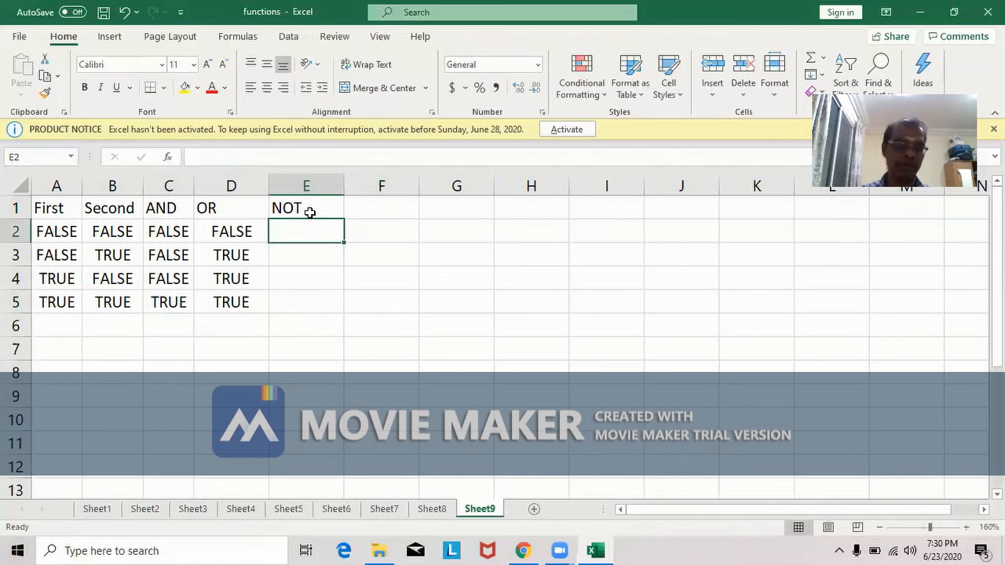
# - Enter the formula =NOT(A2) in cell E2
pyautogui.write('=')
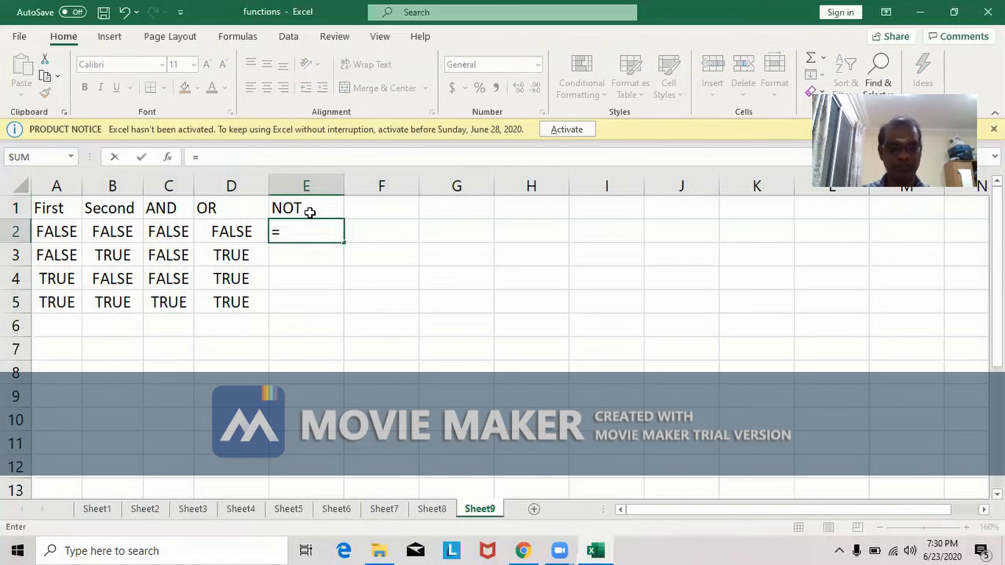
pyautogui.write('NOT')
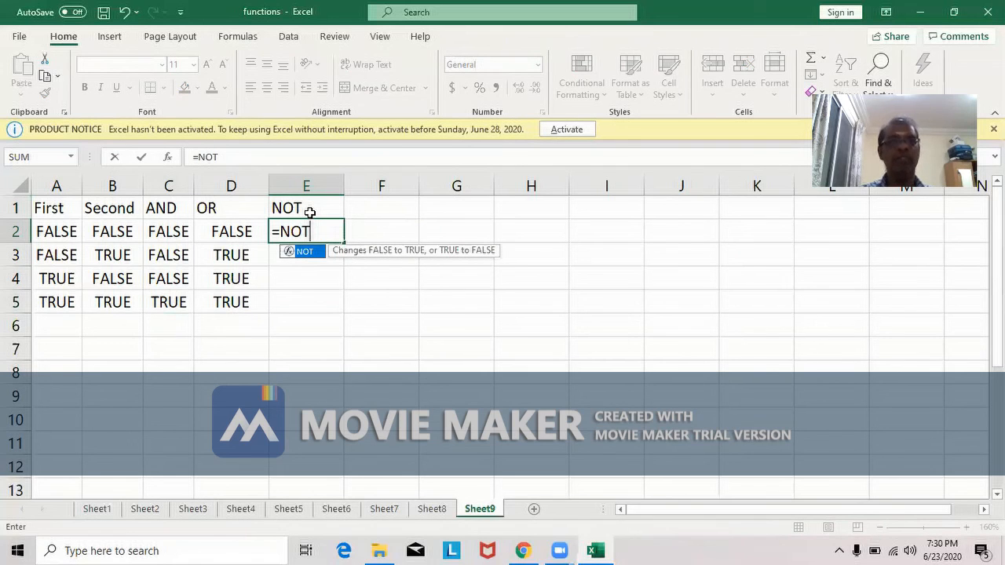
pyautogui.write('(')
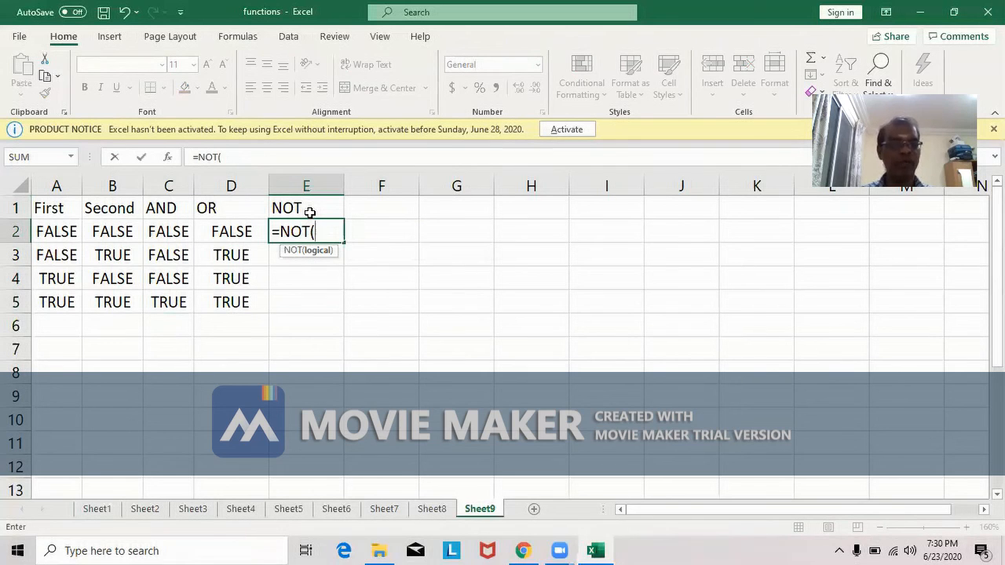
pyautogui.write('A2)')
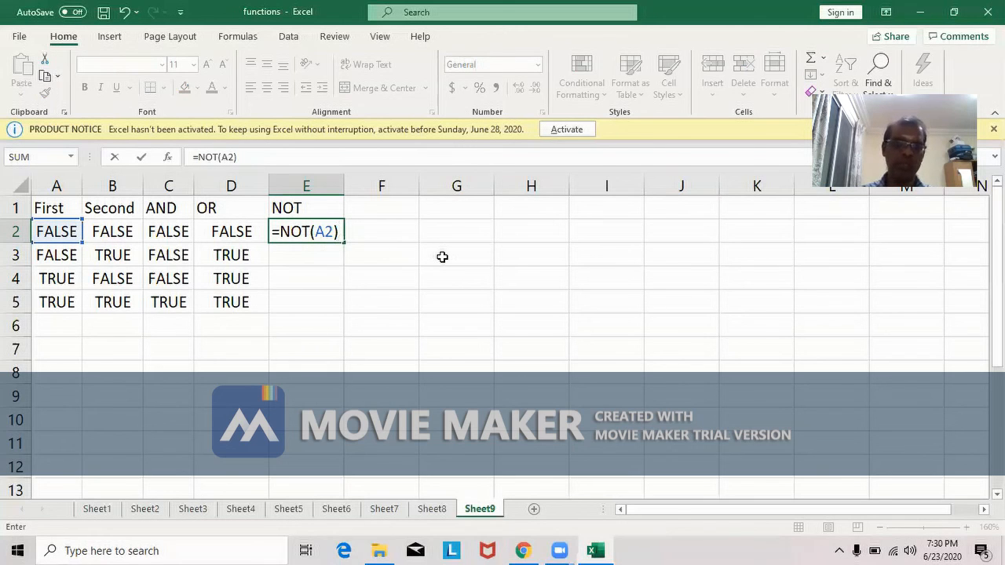
pyautogui.press('Return')
# - Fill the NOT formula from E2 down to E3 and inspect the cell reference in the copy
pyautogui.click(330, 232)
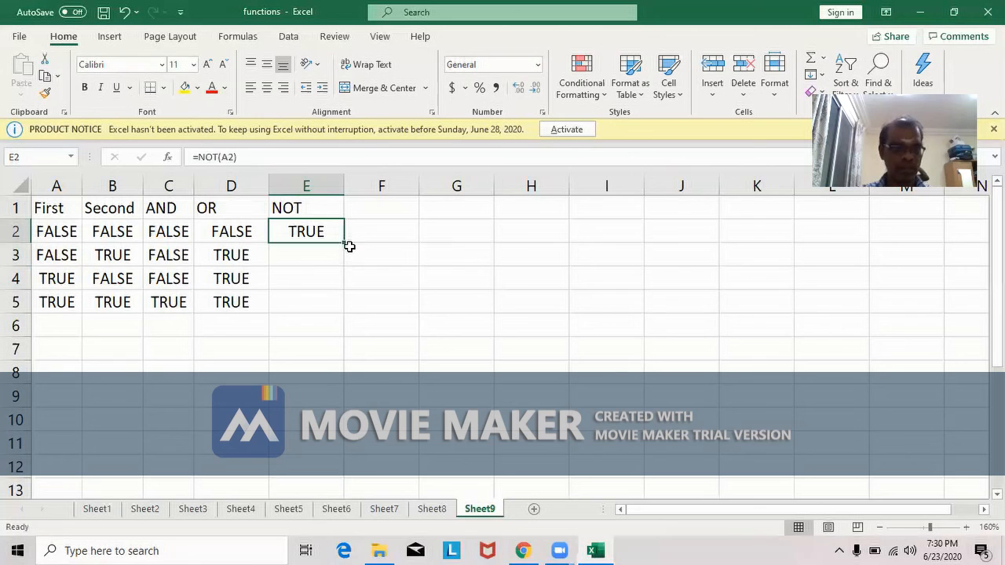
pyautogui.moveTo(344, 245); pyautogui.dragTo(326, 254)
pyautogui.click(330, 256)
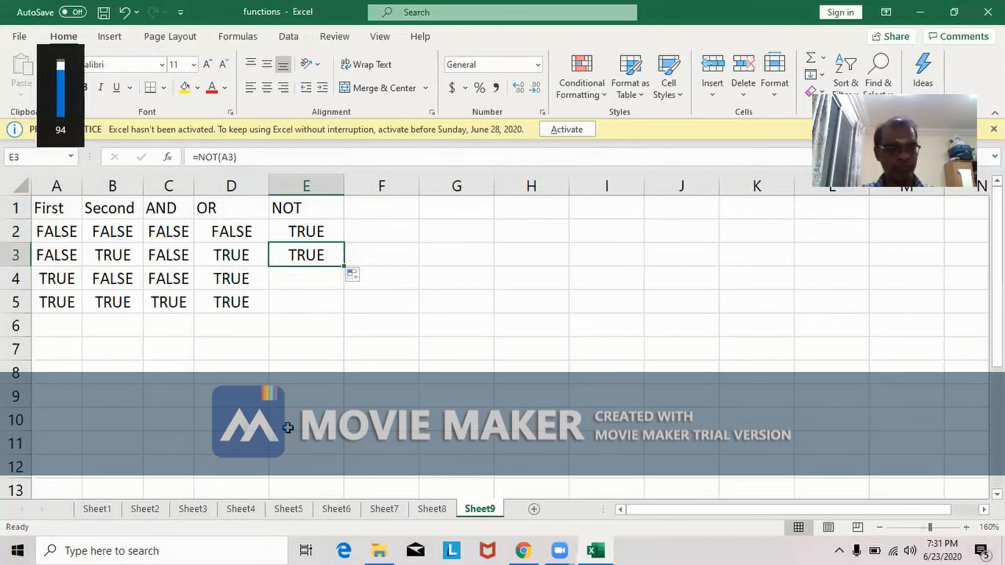
pyautogui.press('F2')
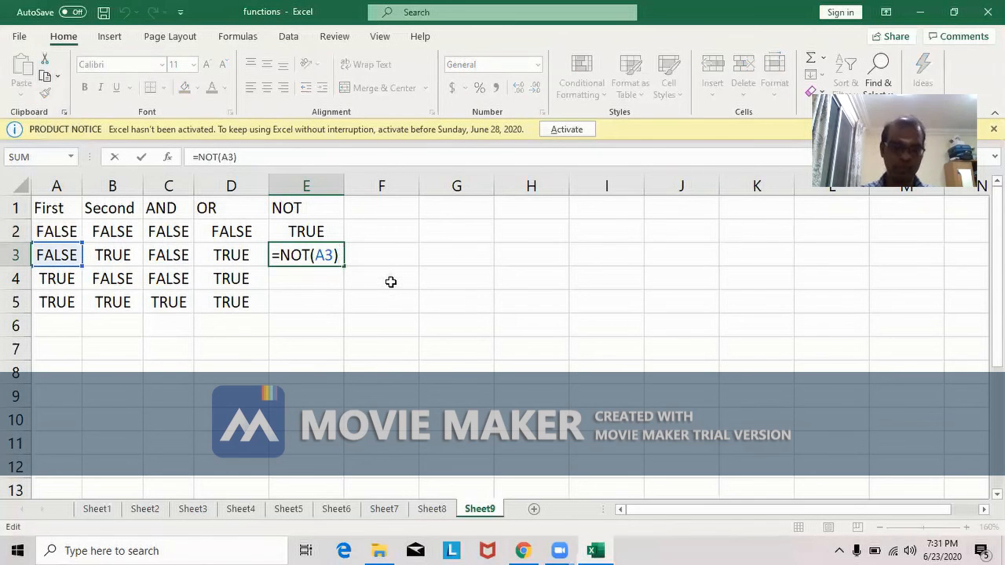
pyautogui.press('Return')
# - Fill the NOT formula from E3 down to E4 and select the copy
pyautogui.click(327, 258)
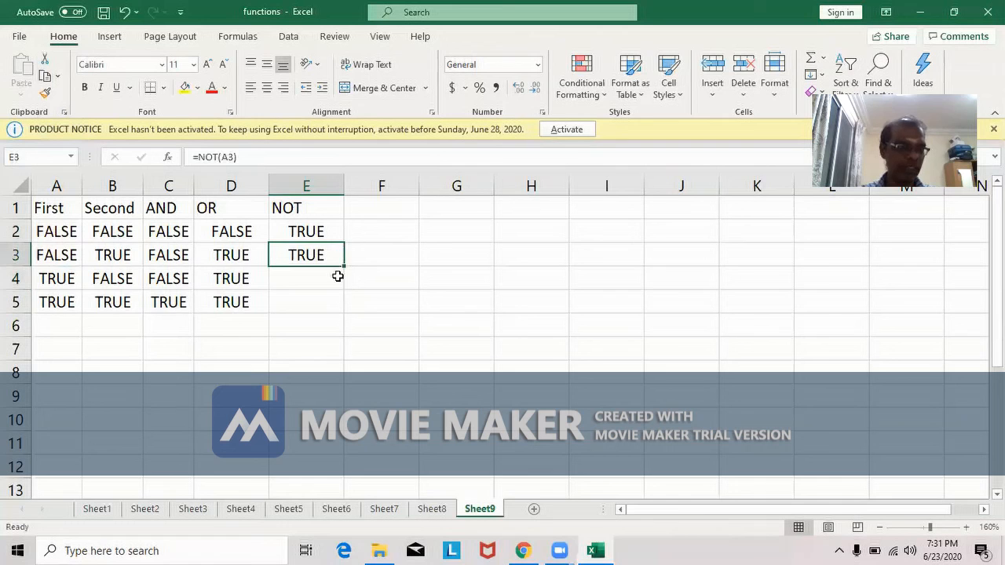
pyautogui.moveTo(344, 266); pyautogui.dragTo(332, 277)
pyautogui.click(332, 277)
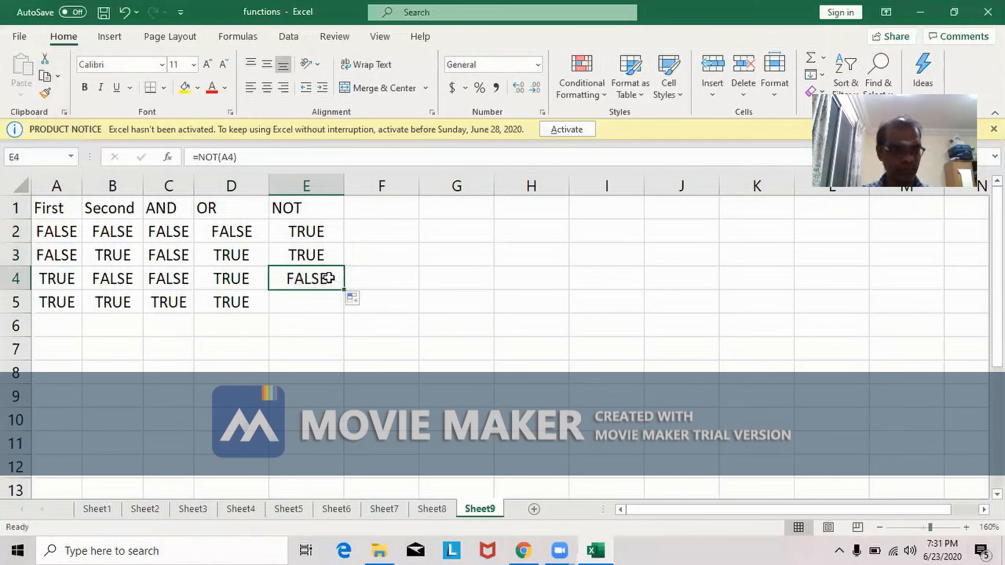
# - Inspect the cell reference in E4 and fill its NOT formula down to E5
pyautogui.doubleClick(331, 276)
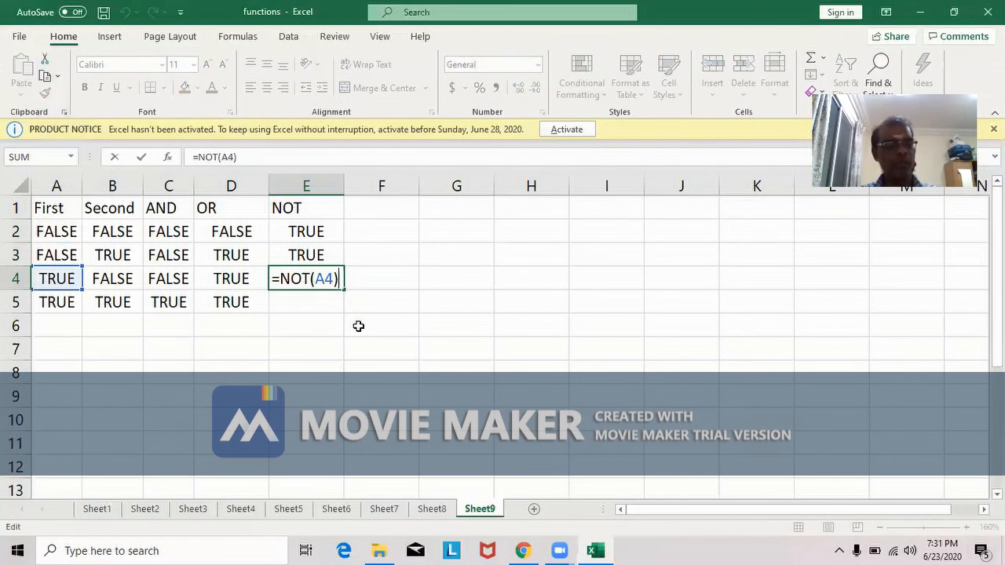
pyautogui.click(401, 342)
pyautogui.click(322, 276)
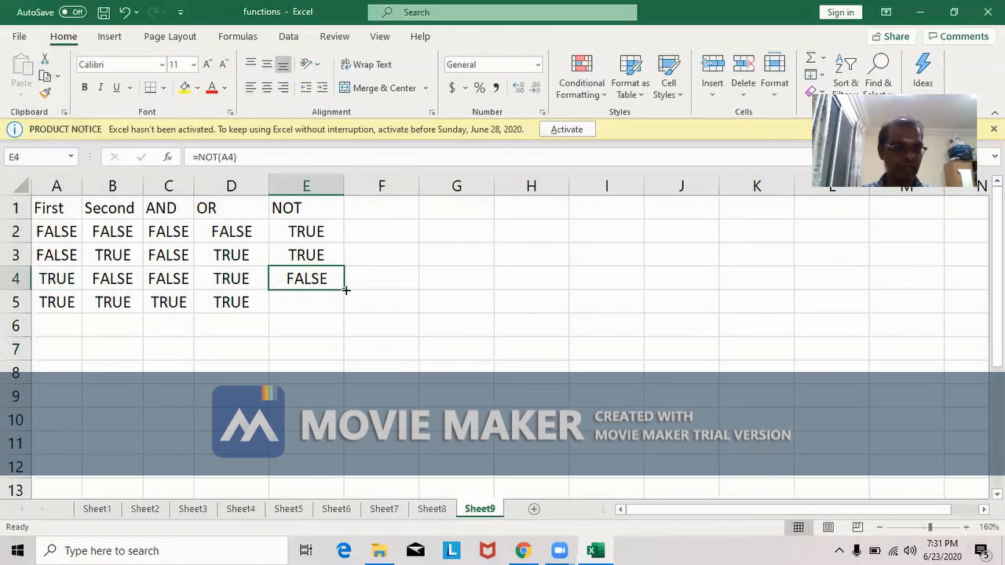
pyautogui.moveTo(343, 305); pyautogui.dragTo(345, 307)
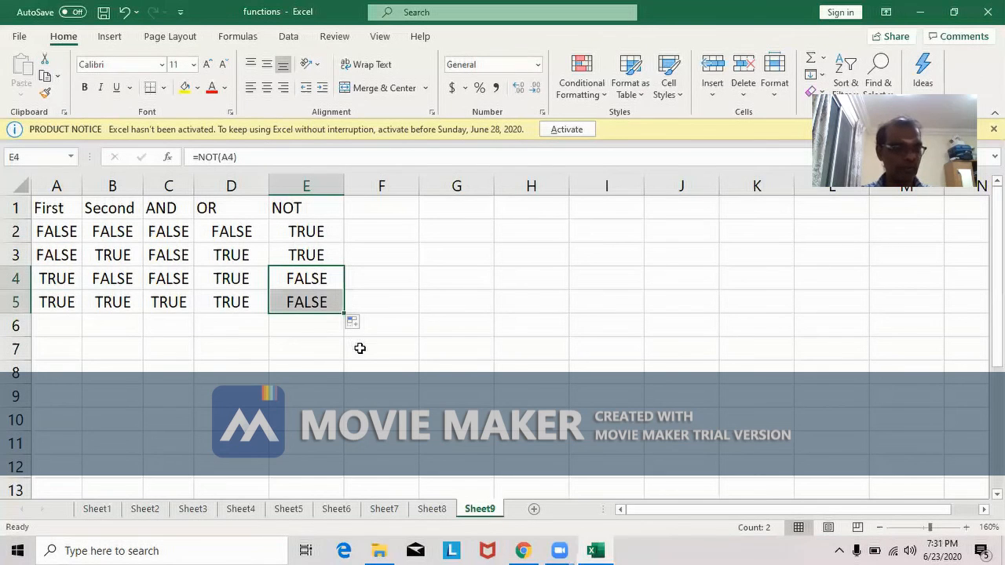
pyautogui.click(496, 397)
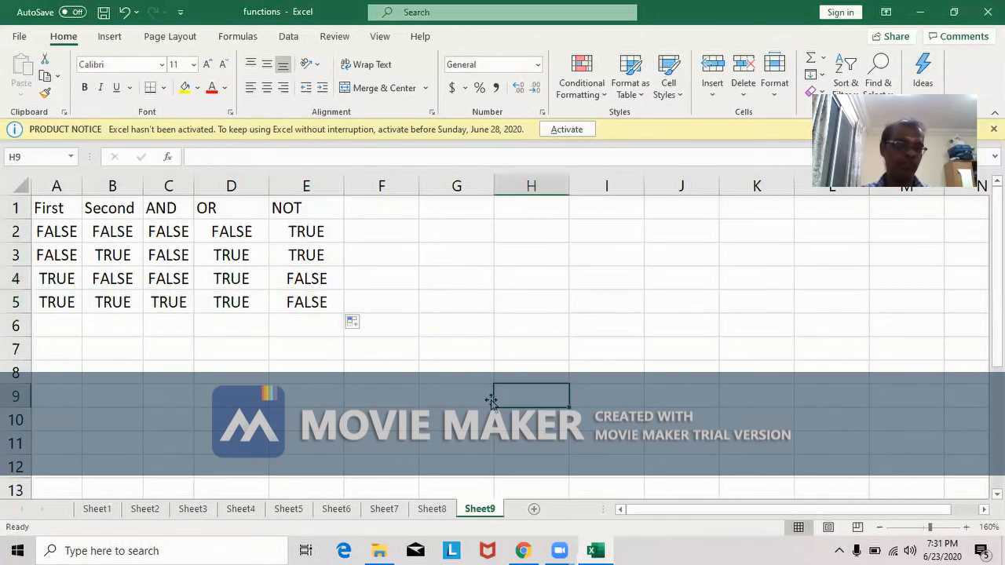
pyautogui.click(325, 233)
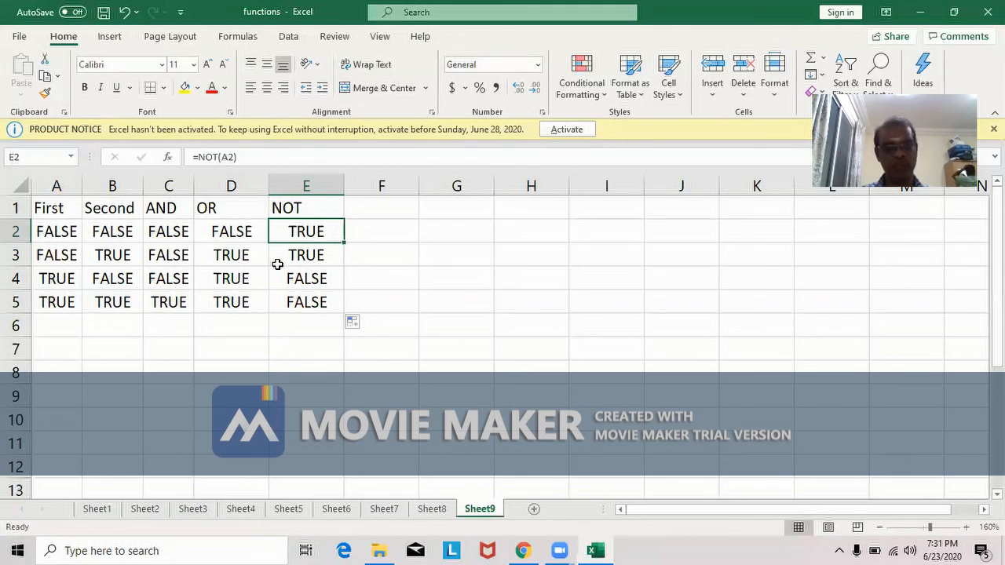
# - Add a new worksheet and enter the heading FIRST in cell A1
pyautogui.click(534, 509)
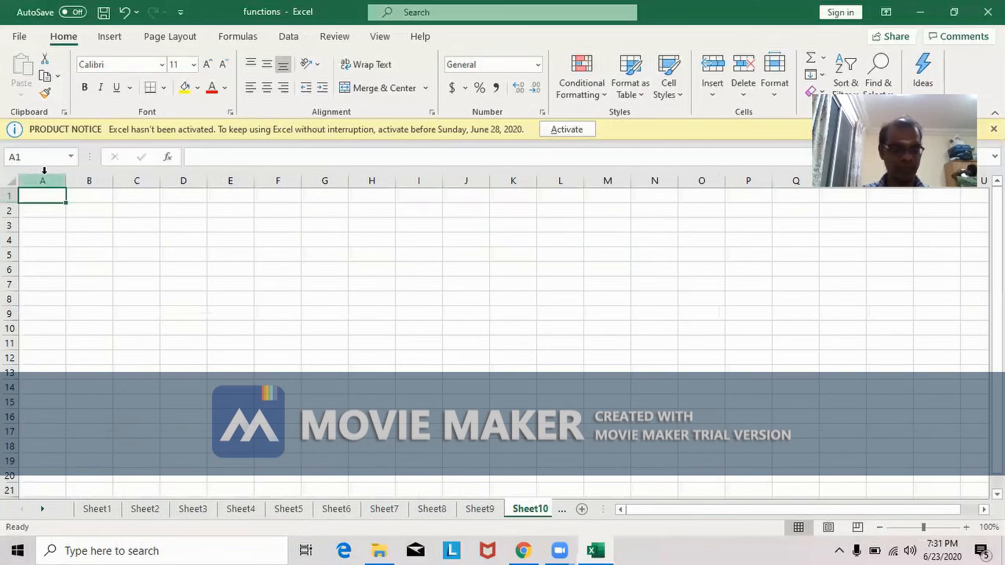
pyautogui.write('fIRST')
pyautogui.press('BackSpace')
pyautogui.press('BackSpace')
pyautogui.press('BackSpace')
pyautogui.press('BackSpace')
pyautogui.press('BackSpace')
pyautogui.write('FIRST')
pyautogui.press('Tab')
# - Enter the heading SECOND in cell B1
pyautogui.write('sECO')
pyautogui.press('BackSpace')
pyautogui.press('BackSpace')
pyautogui.press('BackSpace')
pyautogui.press('BackSpace')
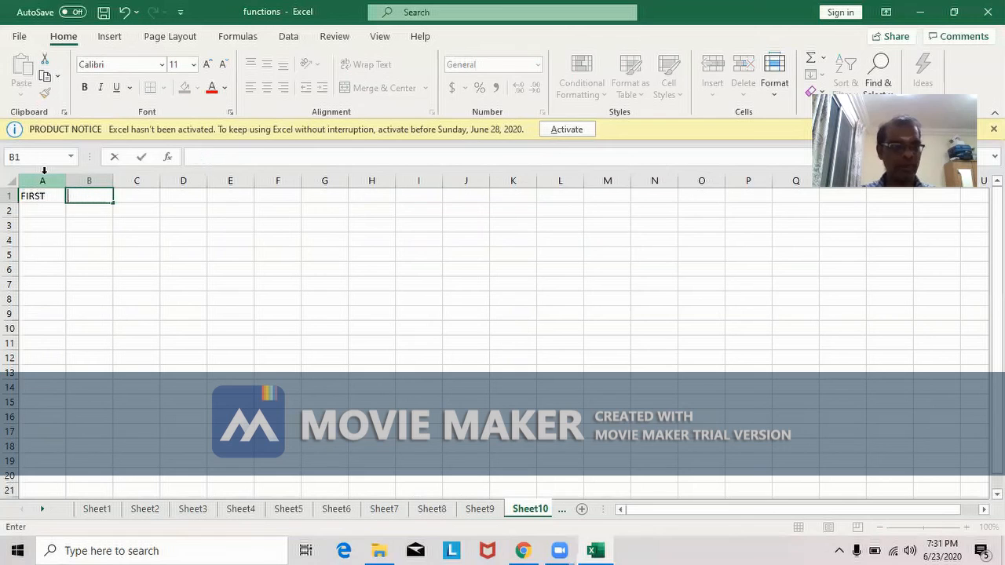
pyautogui.write('SECOND')
pyautogui.press('Return')
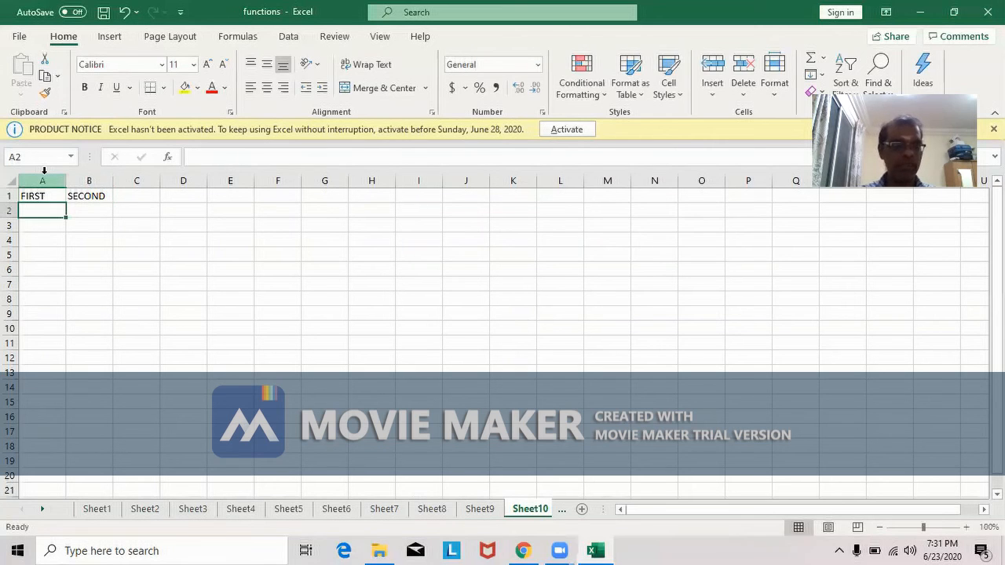
# - Enter the values 10, 20, 5 and 15 in cells A2 to A5 under FIRST
pyautogui.write('10')
pyautogui.press('Return')
pyautogui.write('20')
pyautogui.press('Return')
pyautogui.write('5')
pyautogui.press('Return')
pyautogui.write('15')
pyautogui.press('Return')
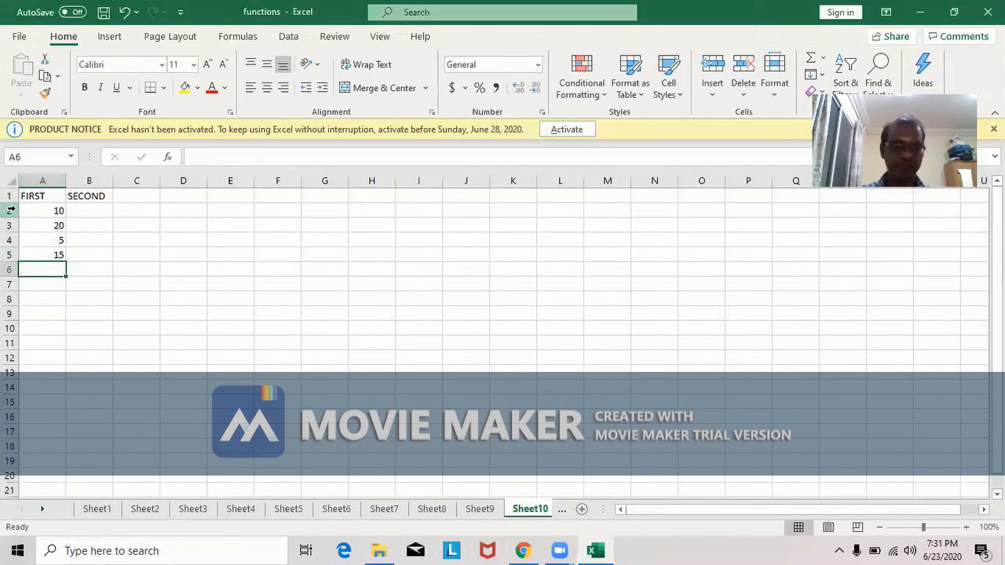
# - Enter the values 20, 15, 5 and 9 in cells B2 to B5 under SECOND
pyautogui.click(96, 209)
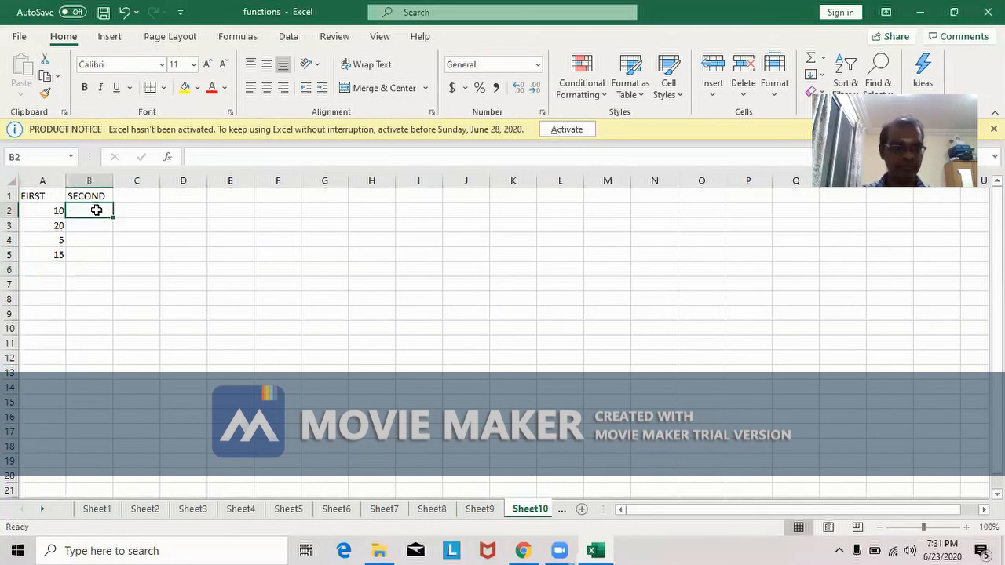
pyautogui.write('20')
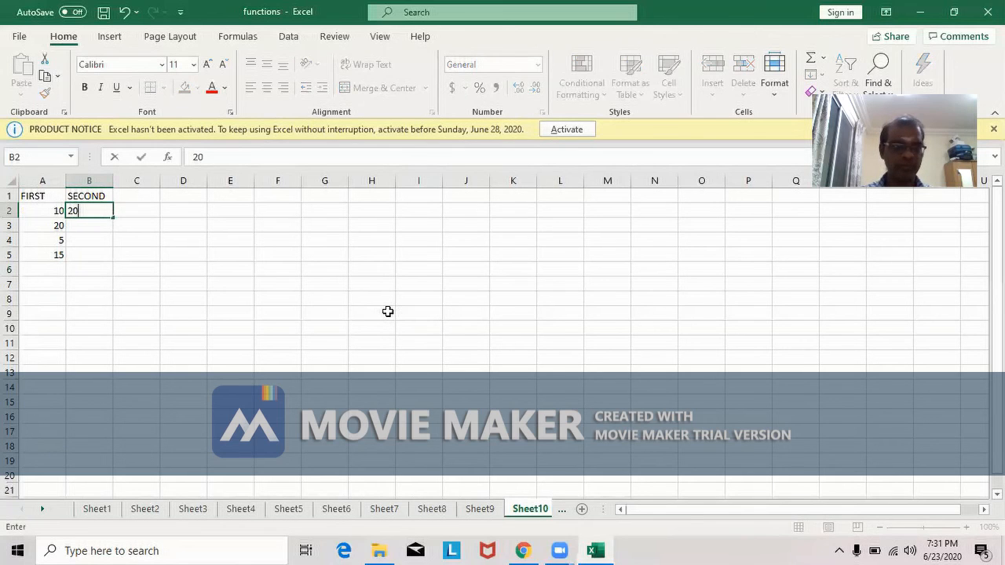
pyautogui.press('Return')
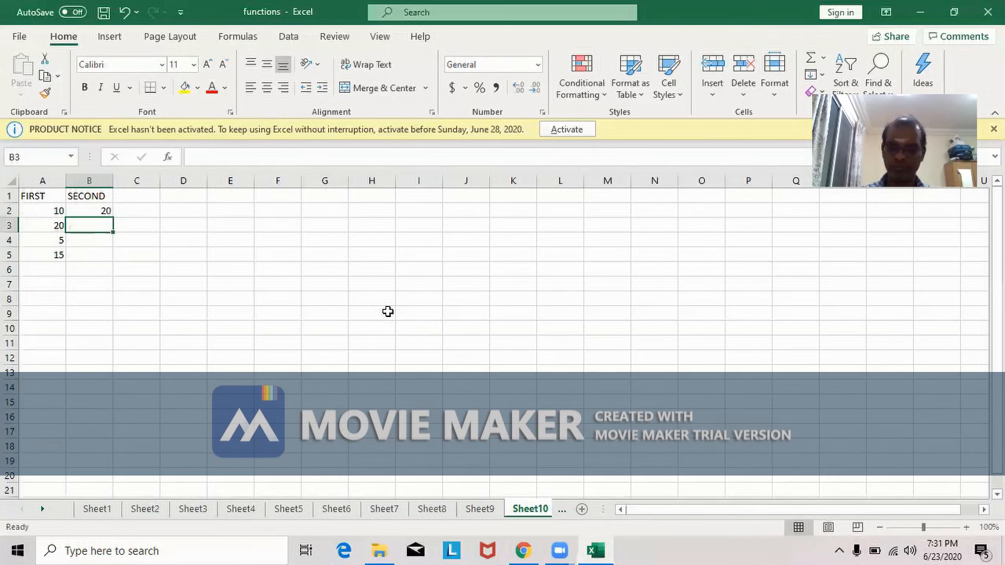
pyautogui.write('15')
pyautogui.press('Return')
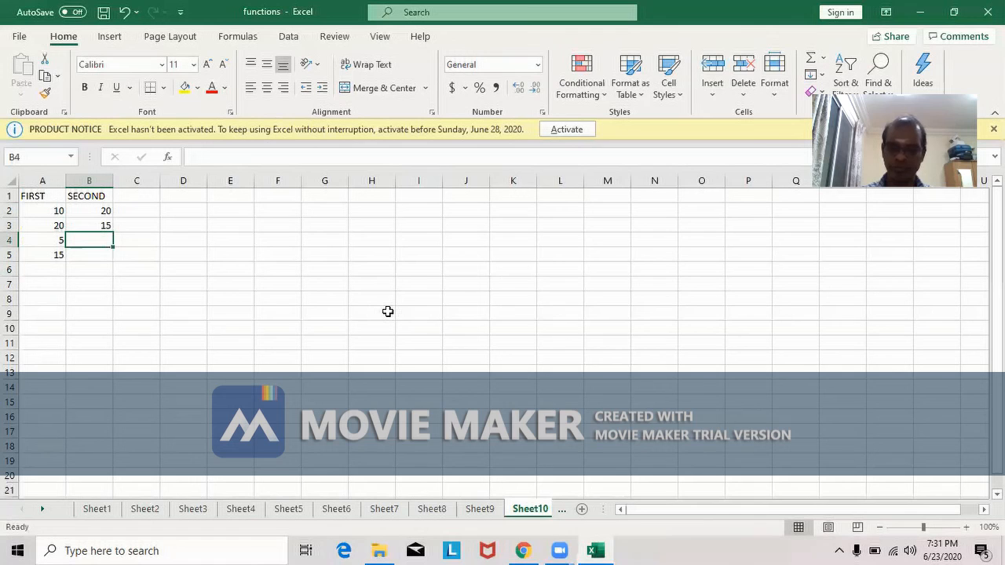
pyautogui.write('5')
pyautogui.press('Return')
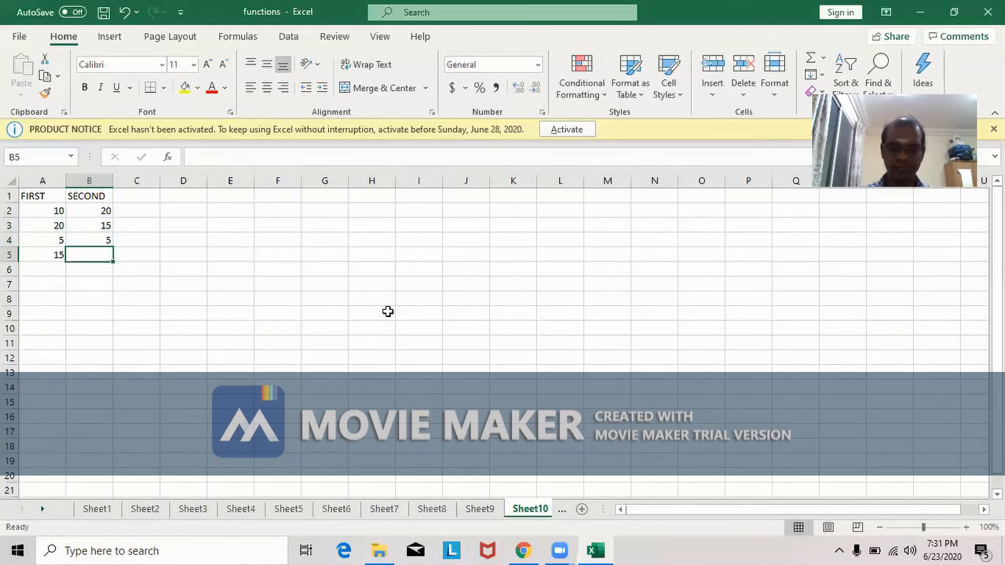
pyautogui.write('9')
pyautogui.press('Return')
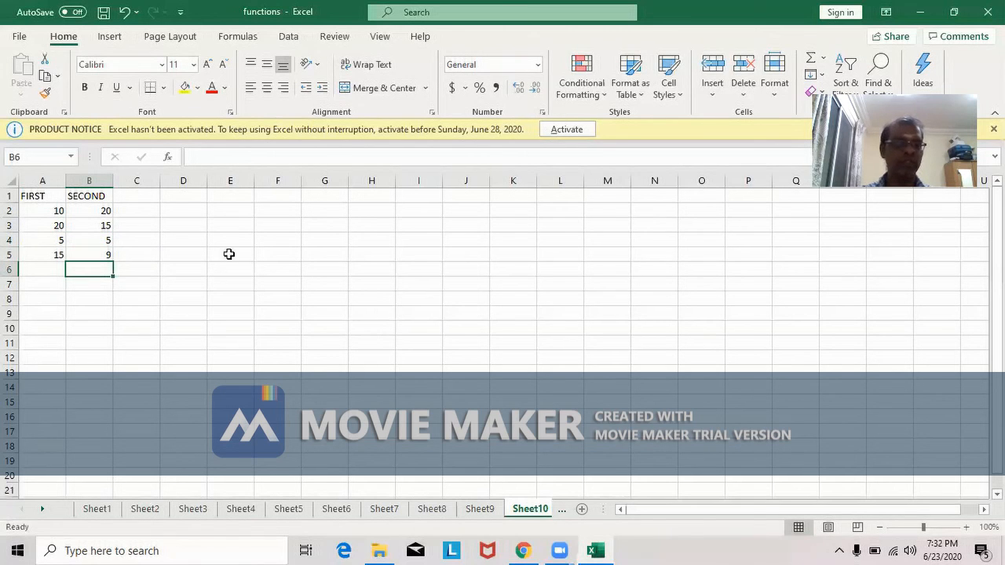
# - Enter the heading Arithmetic in cell C1 and fit column C to its width
pyautogui.click(146, 194)
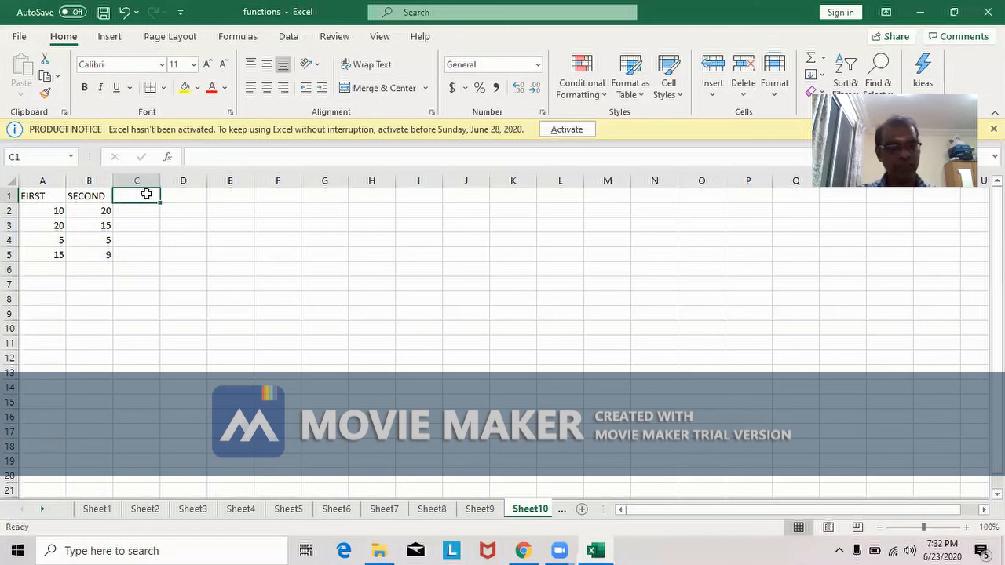
pyautogui.write('Arithmetic')
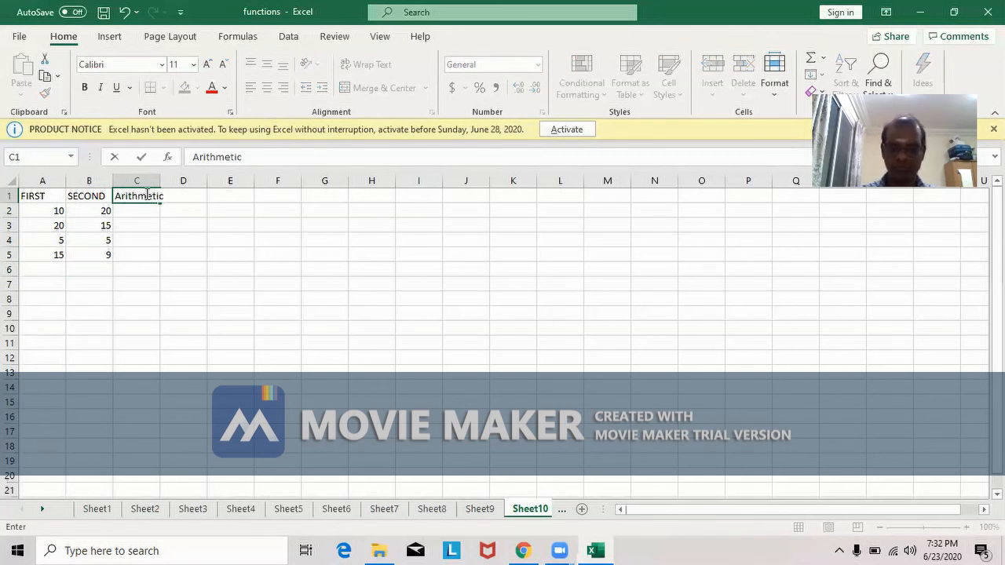
pyautogui.press('Return')
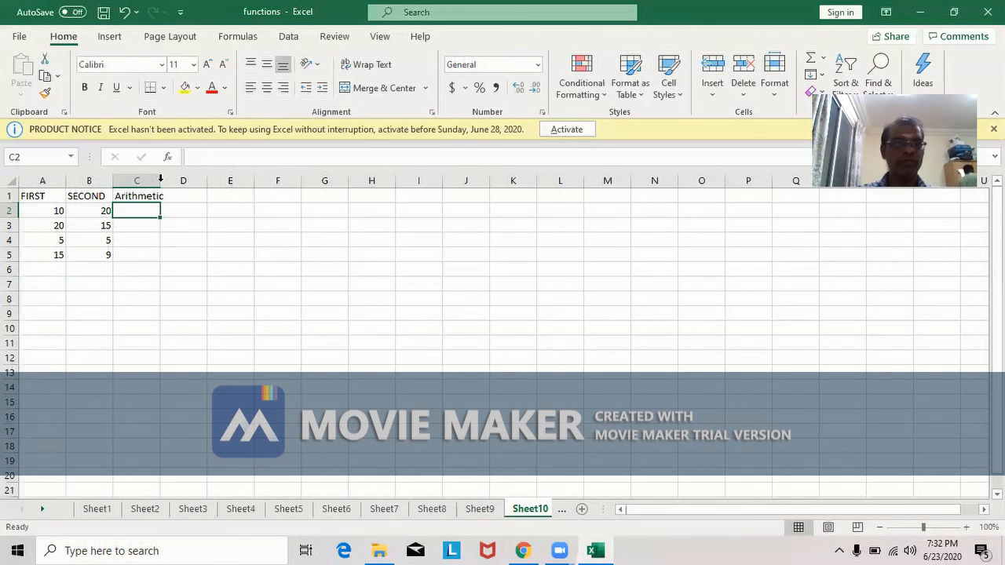
pyautogui.doubleClick(160, 181)
# - Enter the heading Releational in cell D1 and widen column D to fit it
pyautogui.click(196, 195)
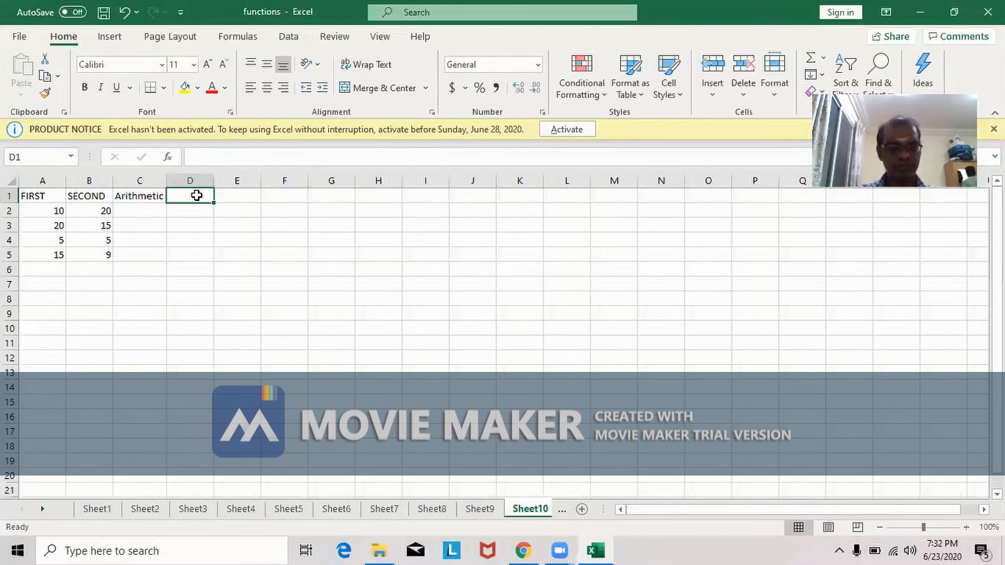
pyautogui.write('Releational')
pyautogui.press('Return')
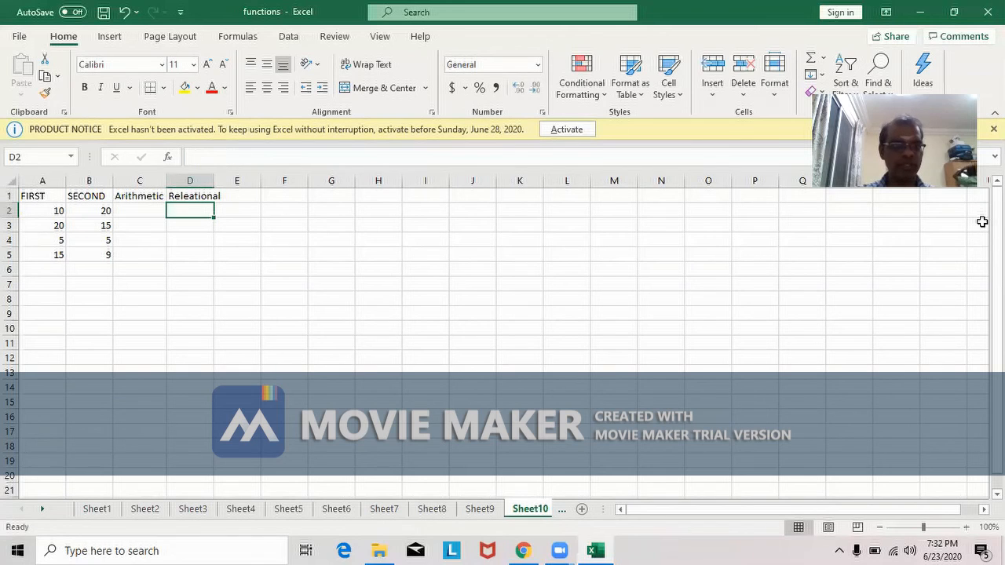
pyautogui.moveTo(214, 180); pyautogui.dragTo(224, 180)
# - Enter the addition formula =a2+b2 in cell C2
pyautogui.click(967, 527)
pyautogui.click(967, 527)
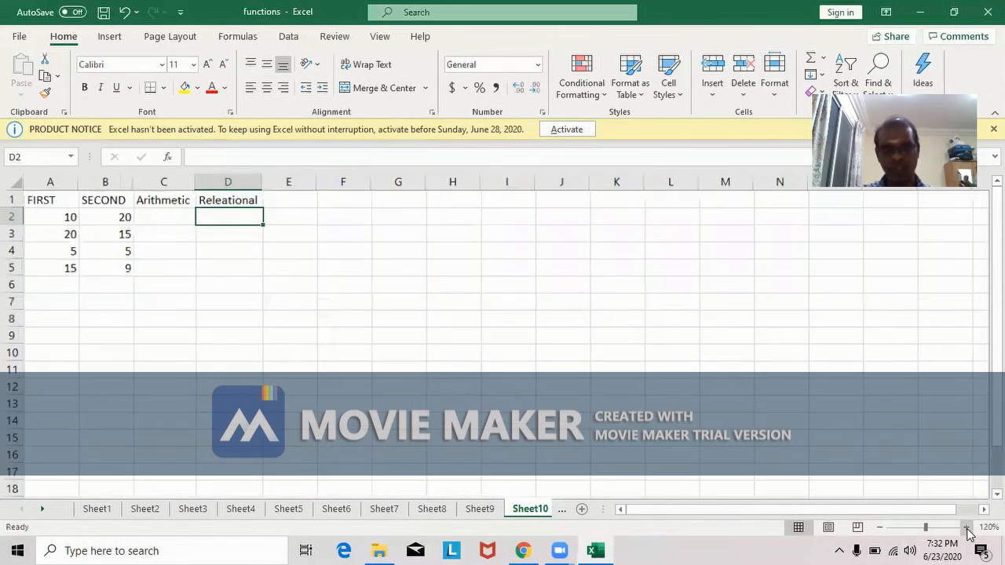
pyautogui.click(968, 527)
pyautogui.click(967, 527)
pyautogui.click(968, 527)
pyautogui.click(968, 527)
pyautogui.click(968, 527)
pyautogui.click(968, 527)
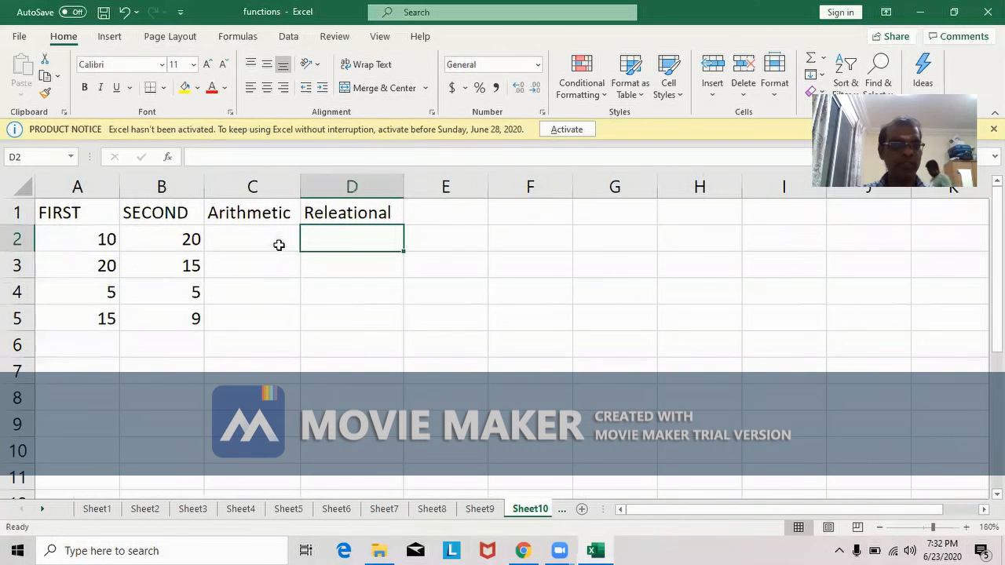
pyautogui.click(277, 243)
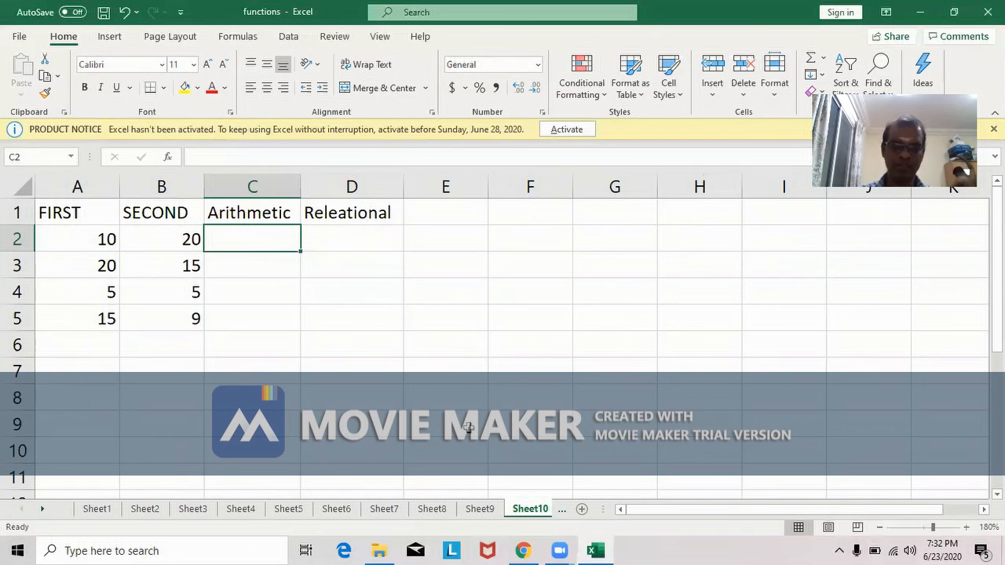
pyautogui.write('=')
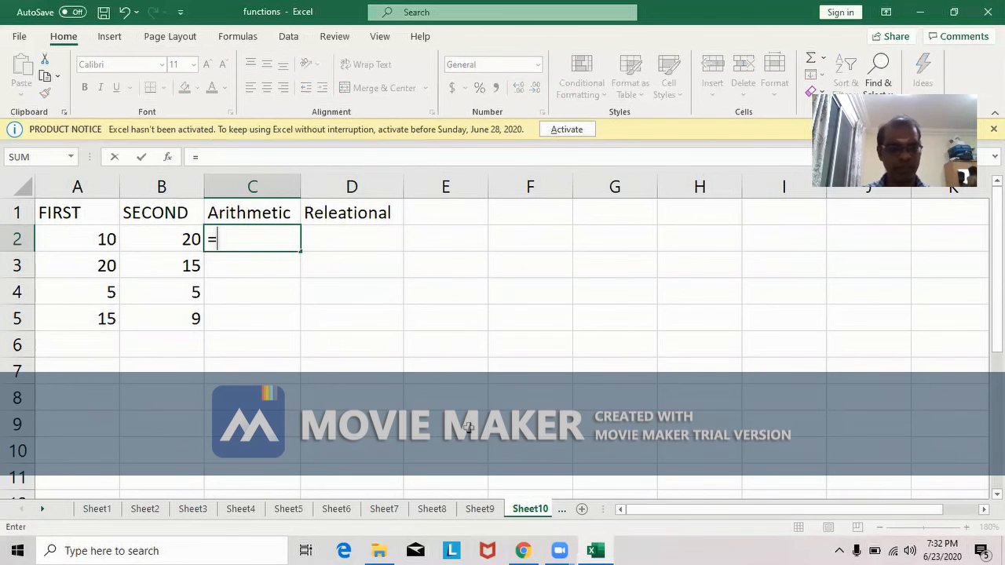
pyautogui.write('a2+b2')
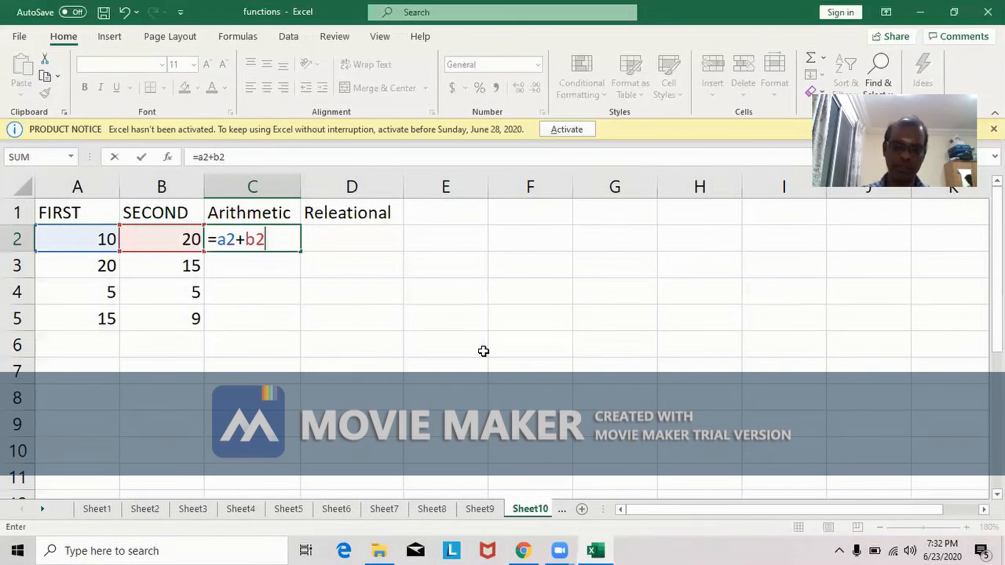
pyautogui.press('Return')
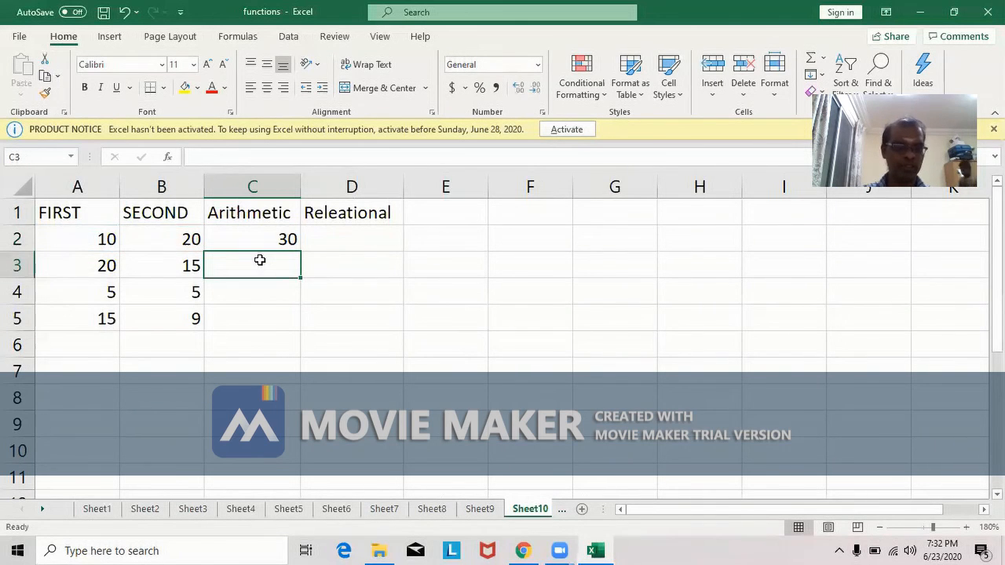
# - Enter the subtraction formula =a3-b3 in cell C3
pyautogui.write('=')
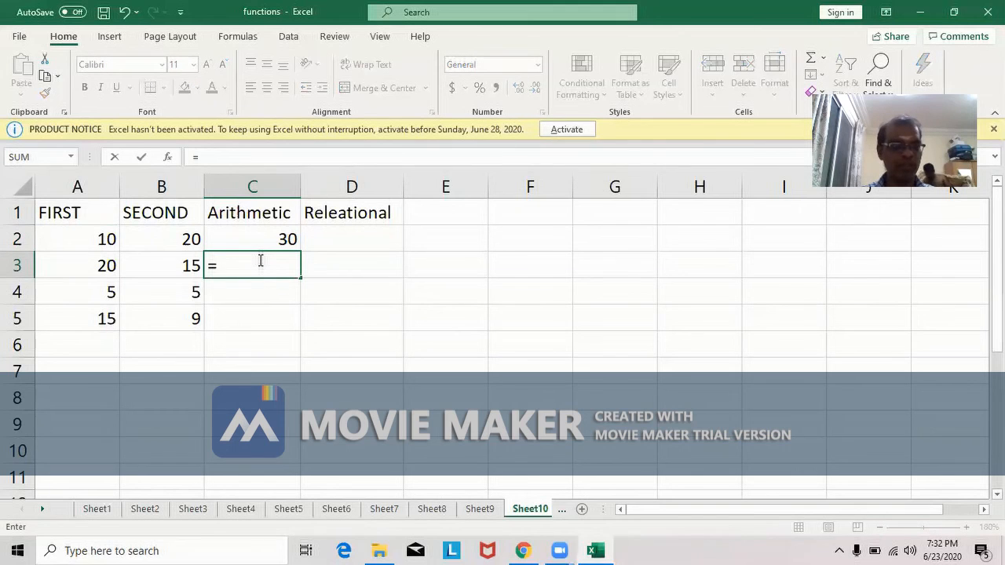
pyautogui.write('a3')
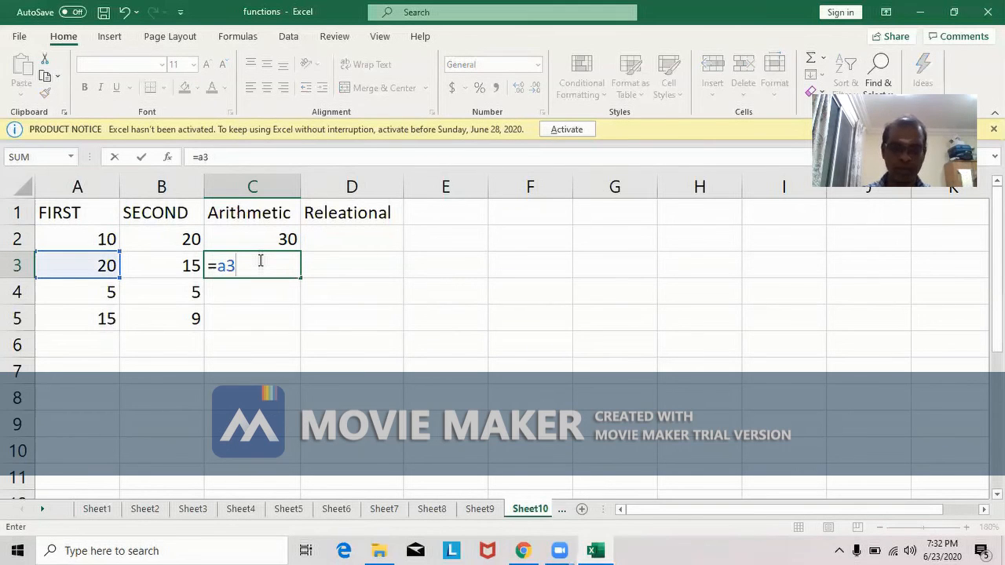
pyautogui.write('-b3')
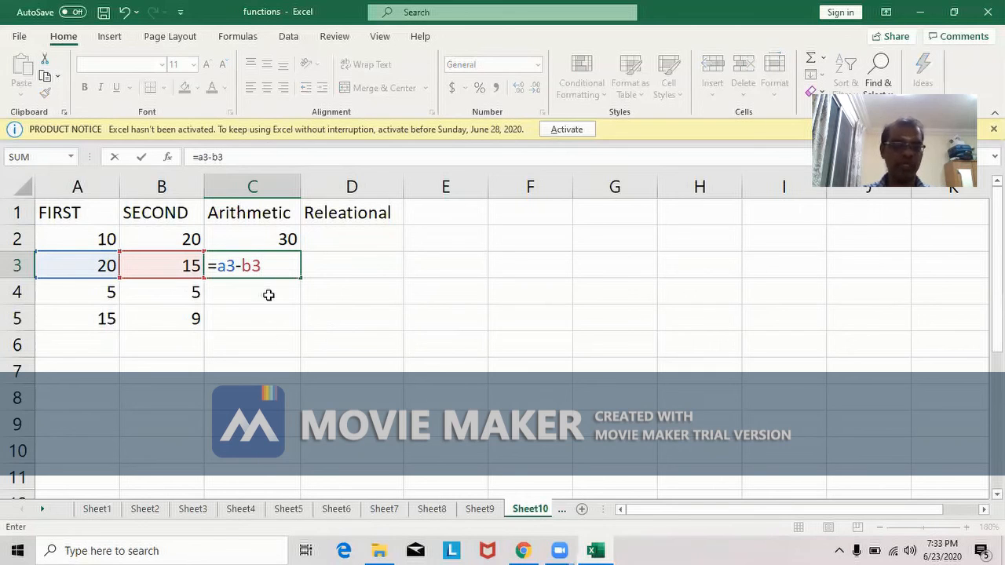
pyautogui.press('Return')
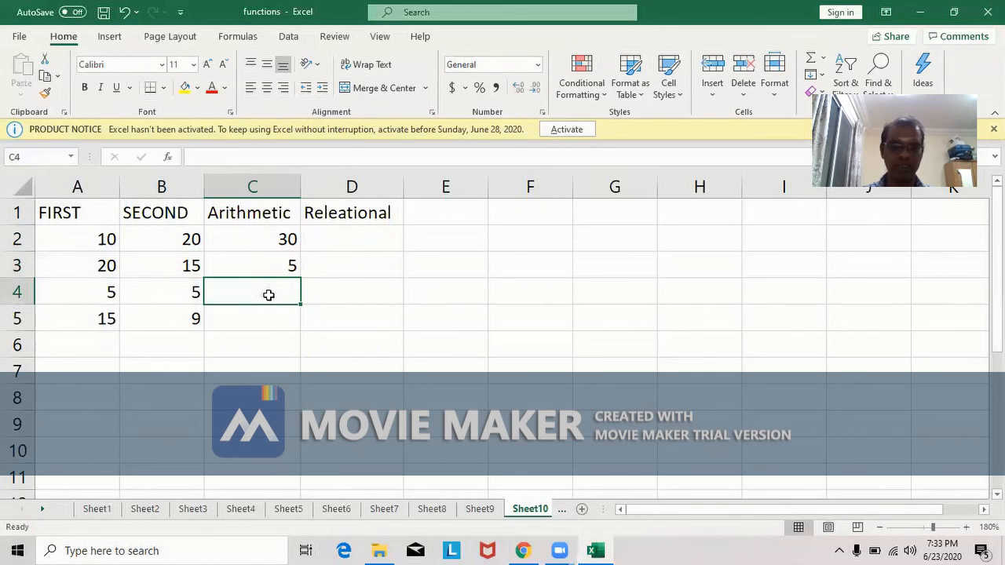
# - Enter the multiplication formula =a4*b4 in cell C4
pyautogui.write('=a')
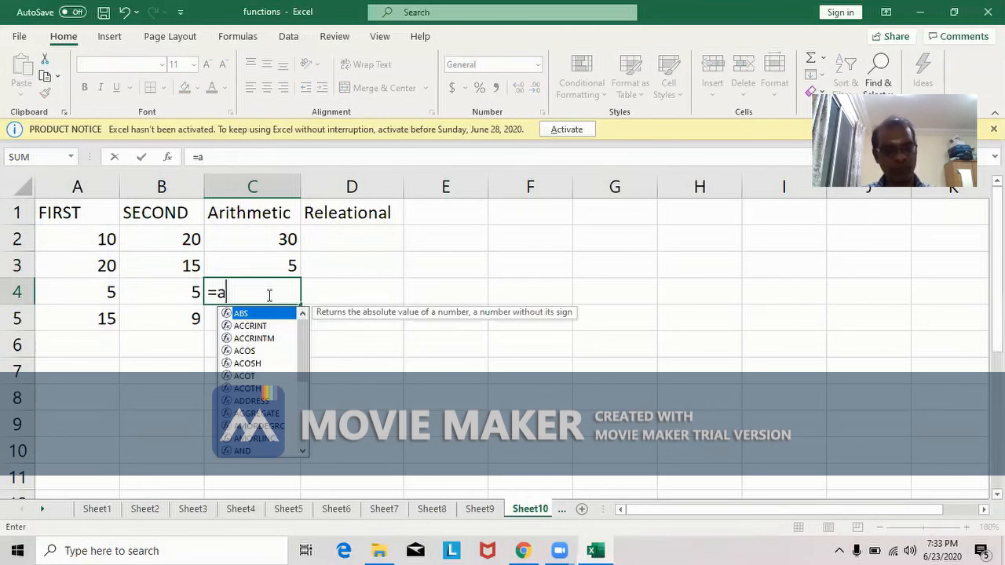
pyautogui.write('4*b4')
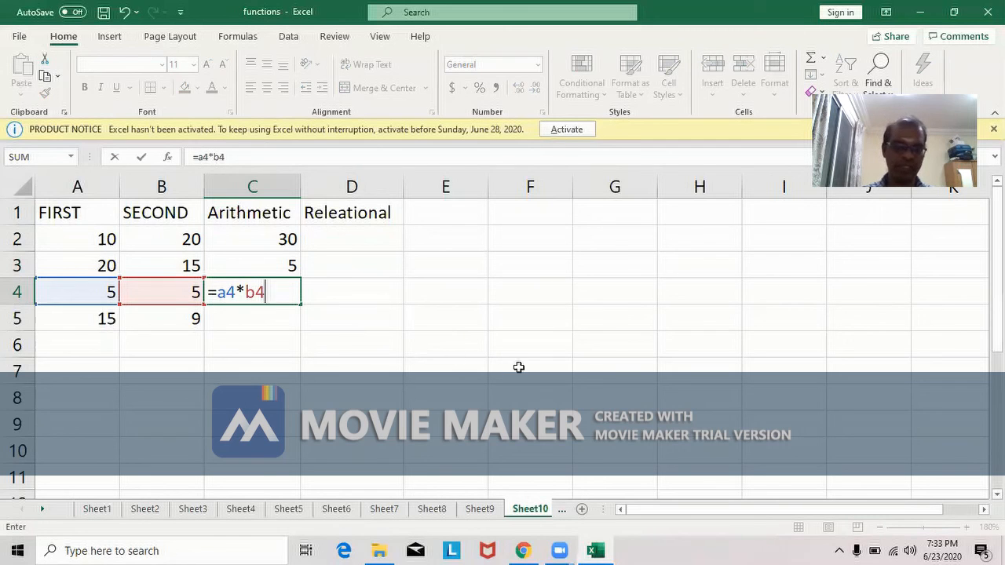
pyautogui.press('Return')
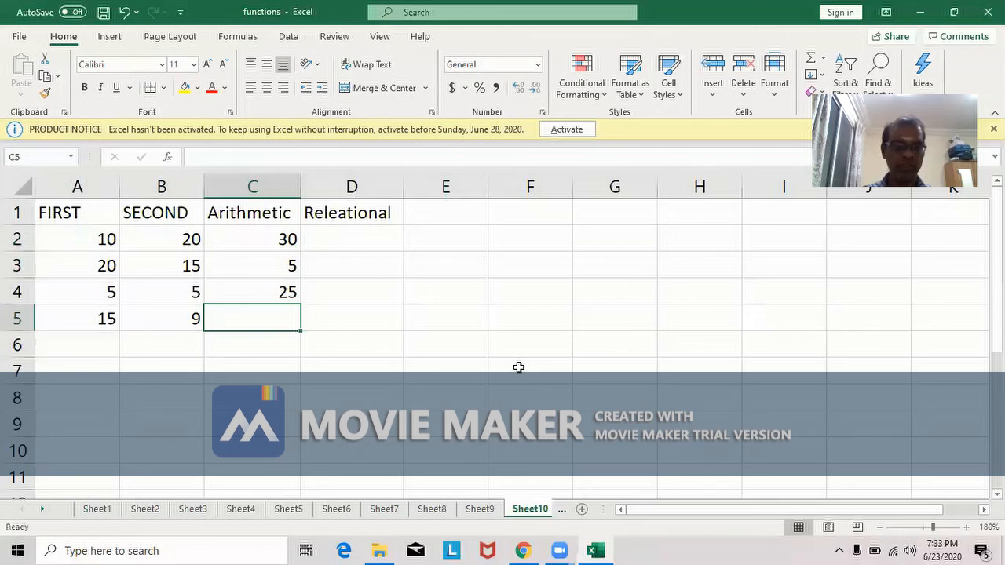
# - Enter the division formula =a5/b5 in cell C5
pyautogui.write('=a5/')
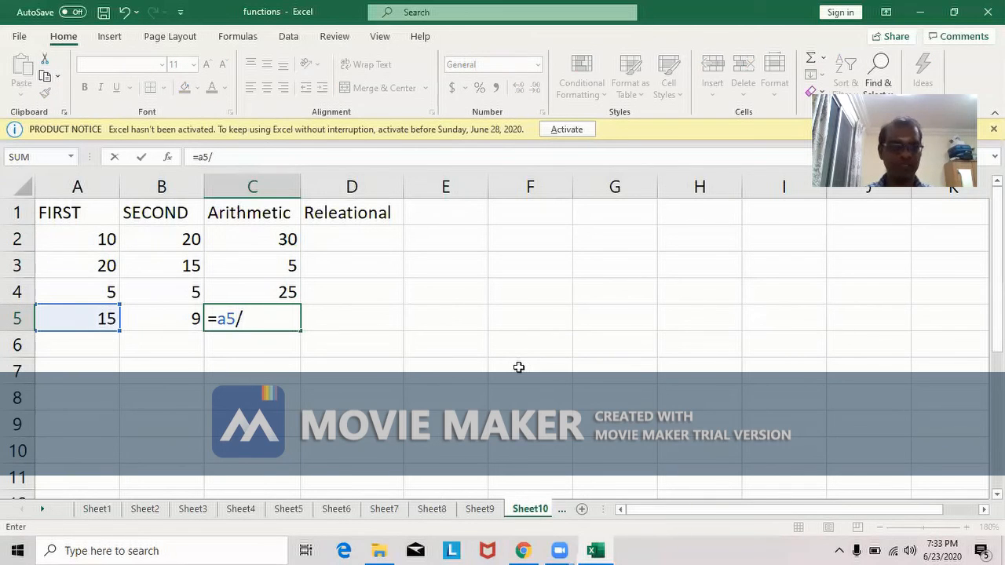
pyautogui.write('b5')
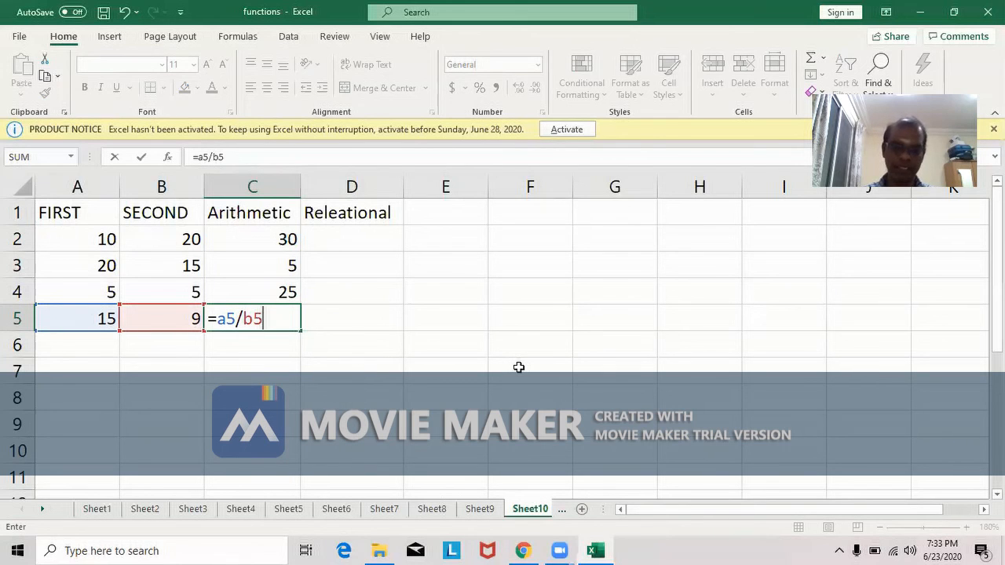
pyautogui.press('Return')
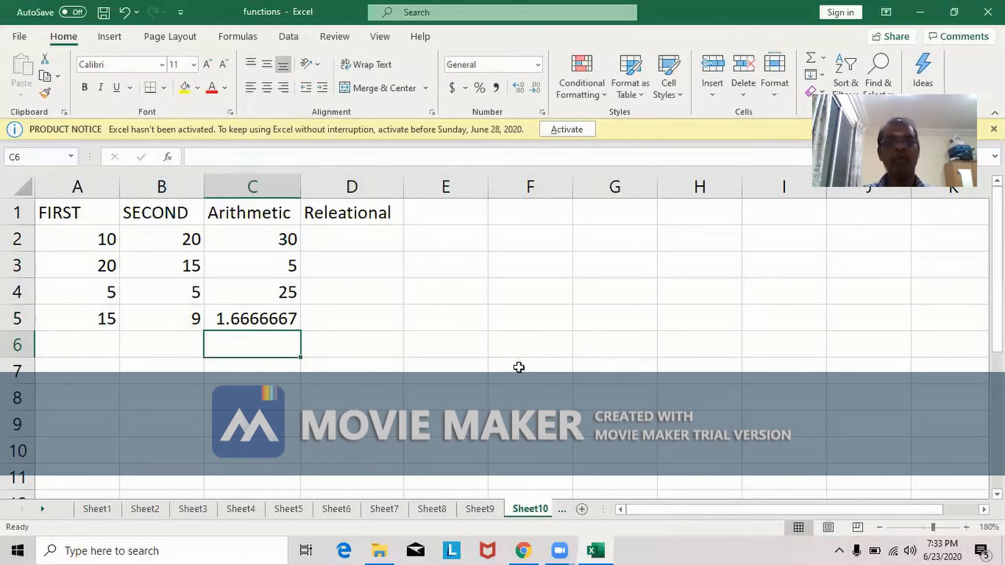
# - Review the arithmetic formulas in cells C2 through C5 one after another
pyautogui.click(268, 236)
pyautogui.click(267, 265)
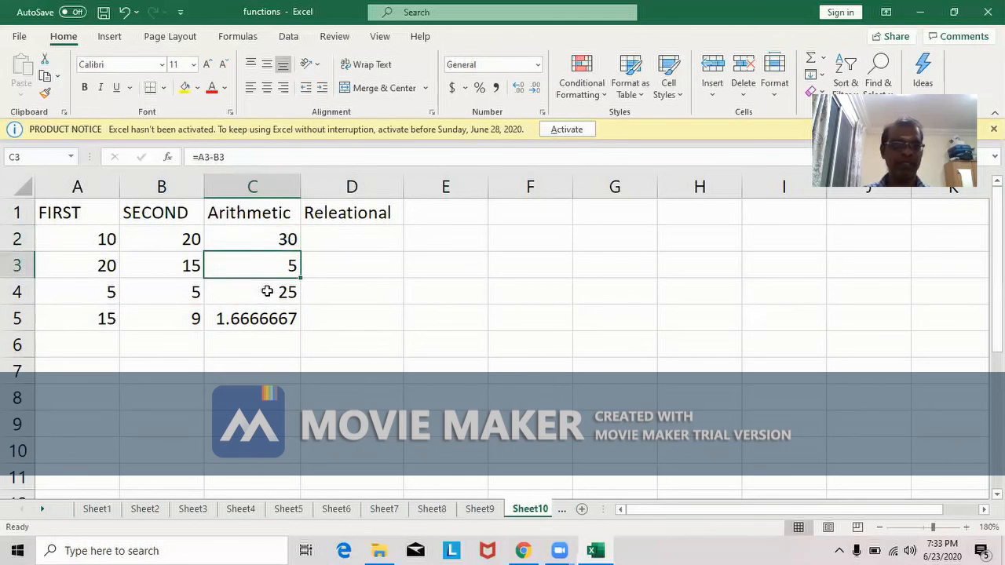
pyautogui.click(265, 291)
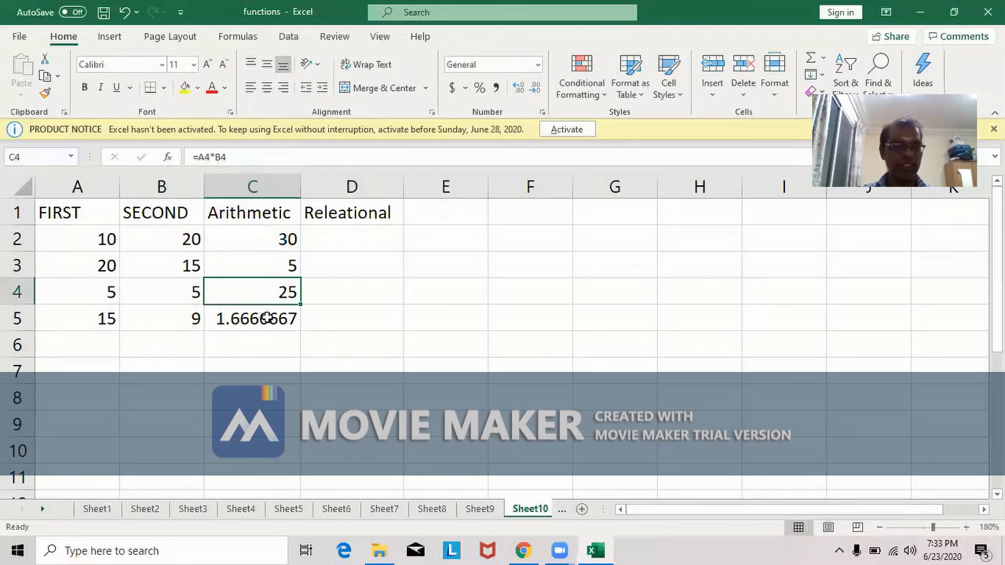
pyautogui.click(268, 318)
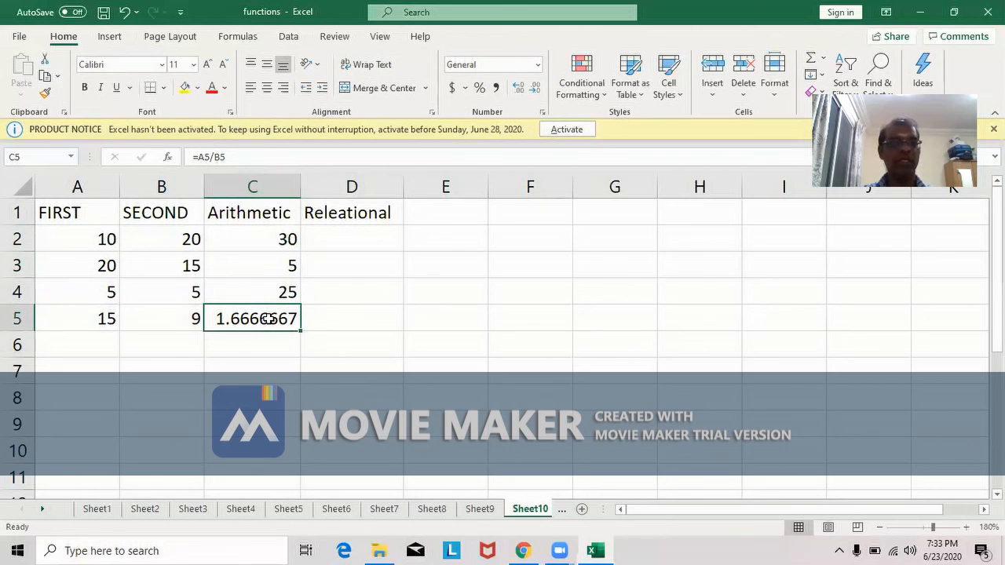
# - Correct the spelling of the heading in cell D1 to Relational
pyautogui.click(370, 215)
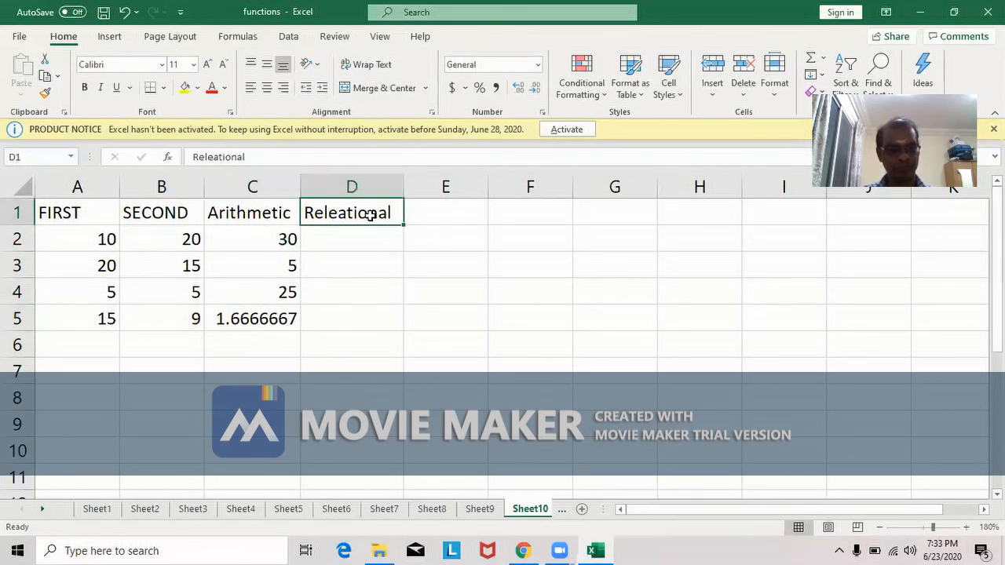
pyautogui.press('F2')
pyautogui.press('Left')
pyautogui.press('Left')
pyautogui.press('Left')
pyautogui.press('Left')
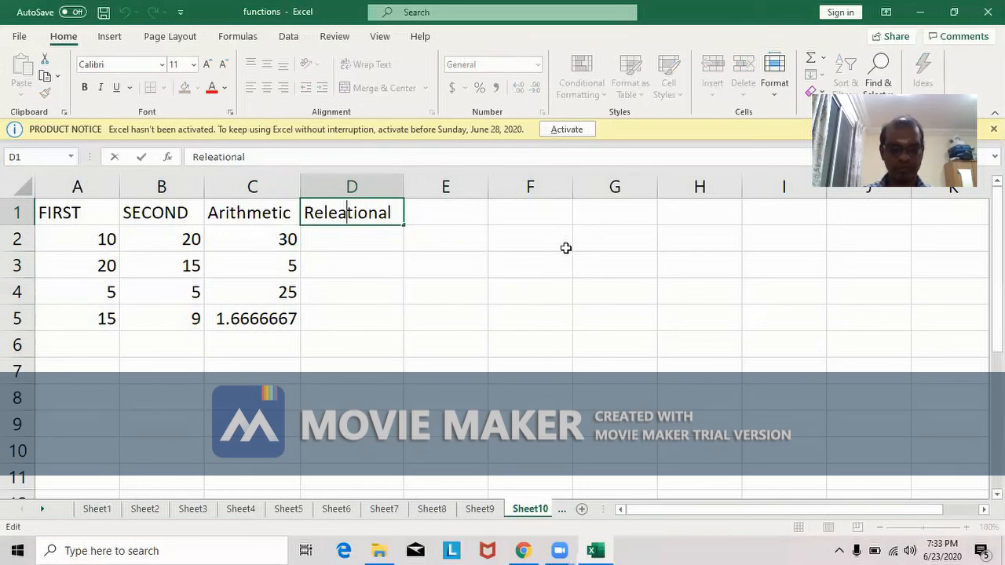
pyautogui.press('BackSpace')
pyautogui.press('Return')
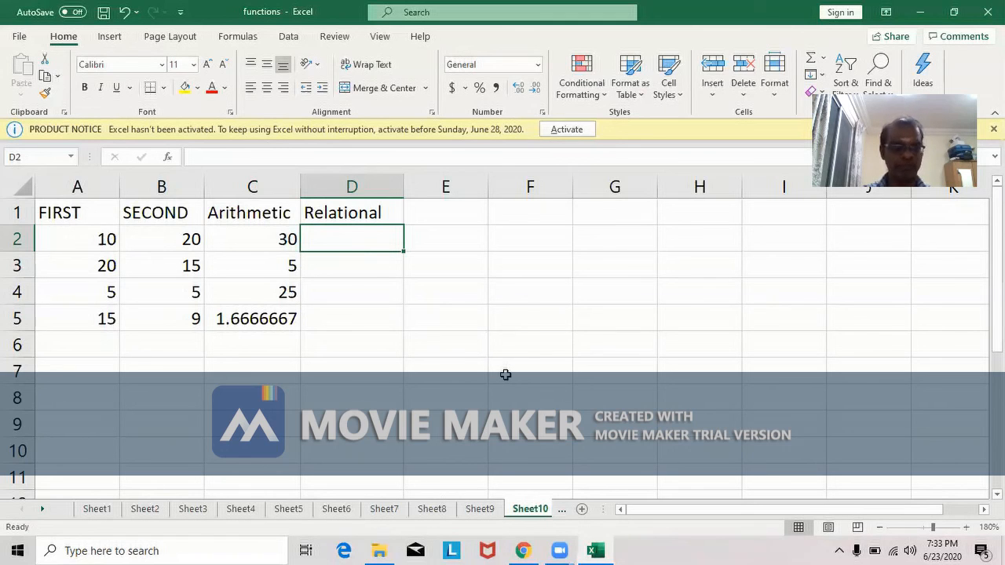
# - Enter the greater-than comparison =(a2>b2) in cell D2
pyautogui.write('=(')
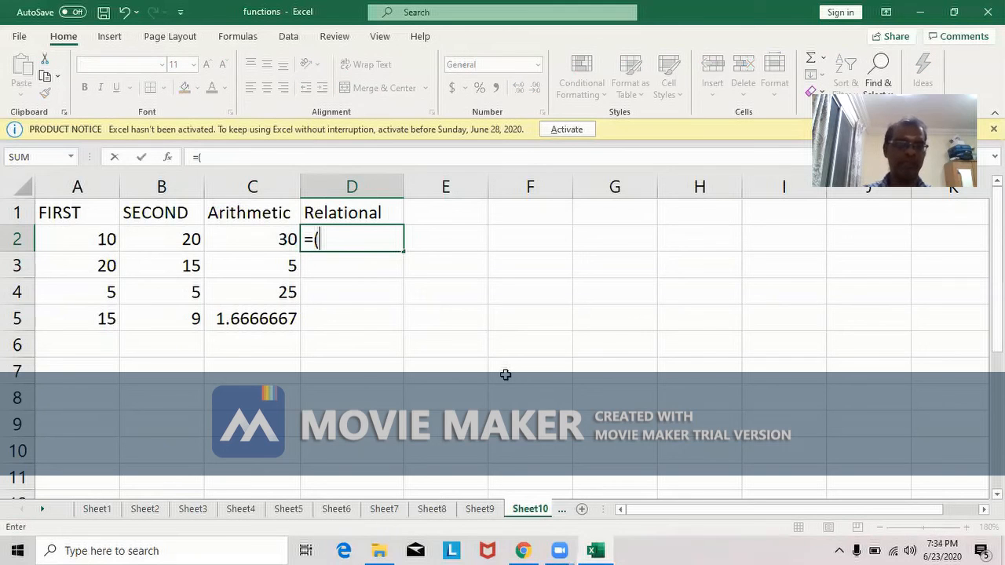
pyautogui.write('a2')
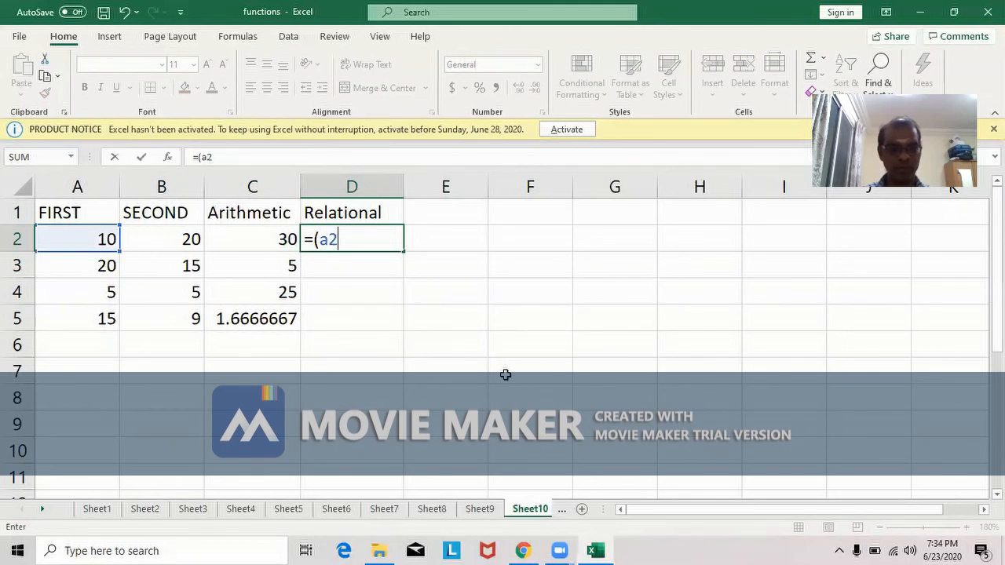
pyautogui.write('>b2')
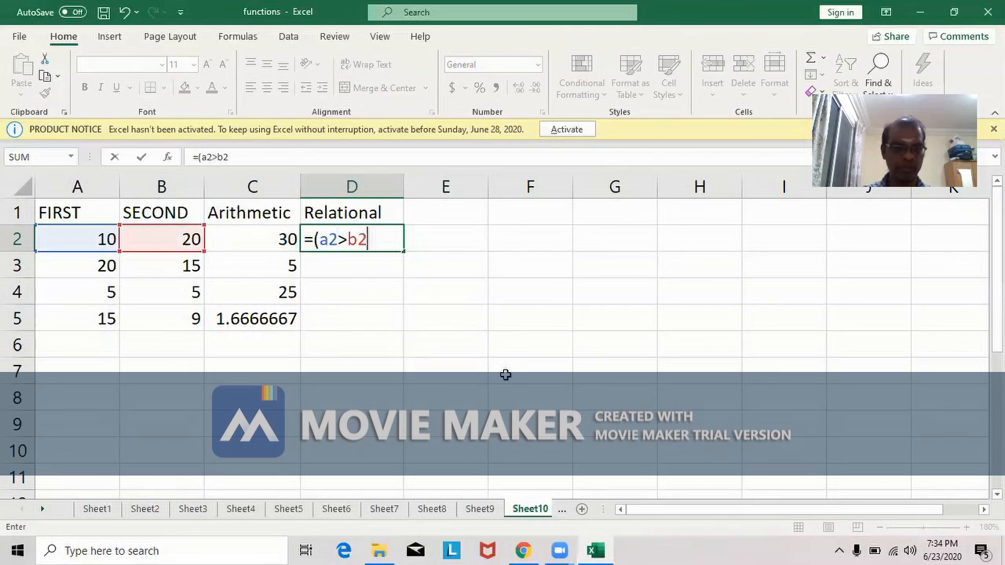
pyautogui.write(')')
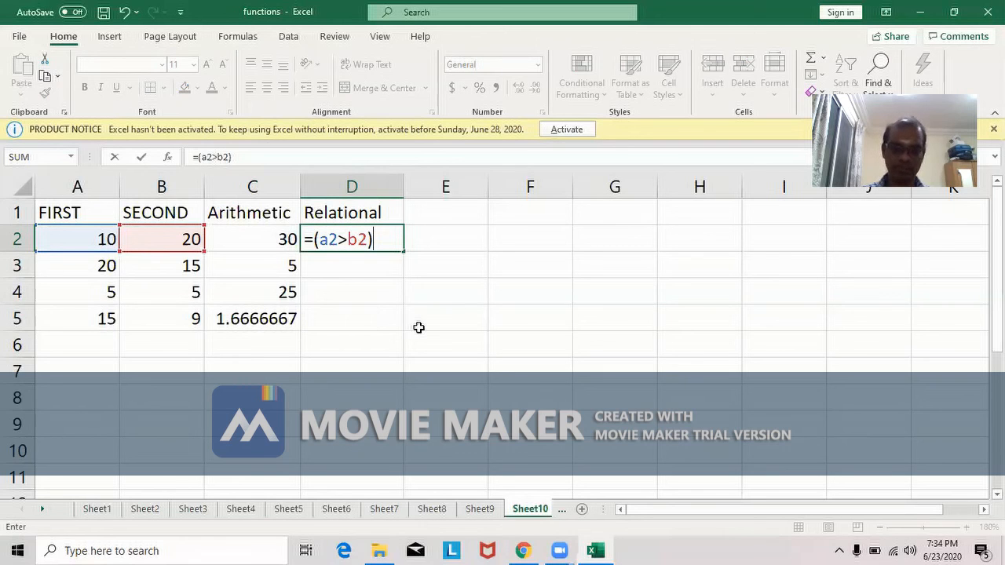
pyautogui.press('Return')
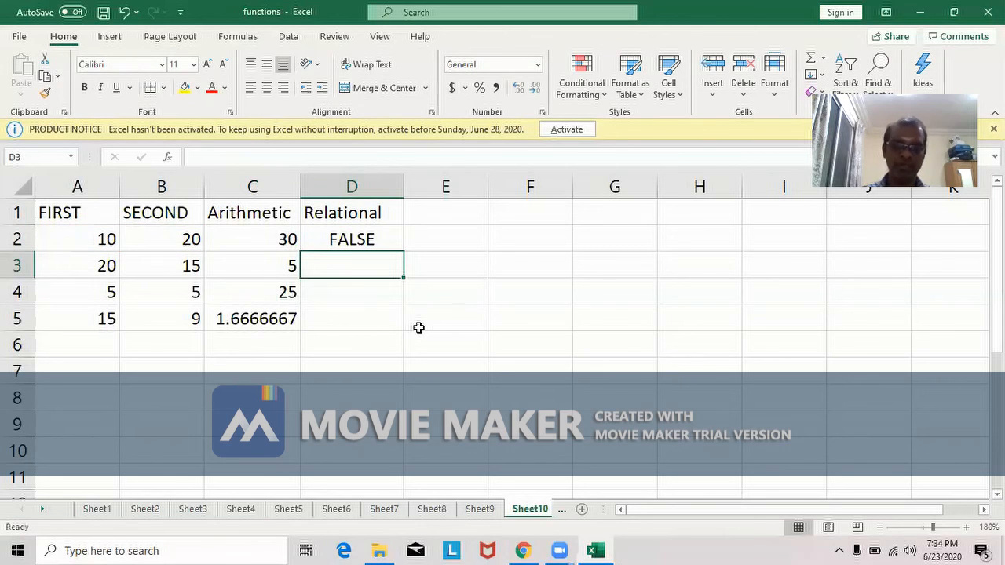
# - Enter the greater-than-or-equal comparison =(a3>=b3) in cell D3, correcting the mistyped cell references
pyautogui.write('=(b2>')
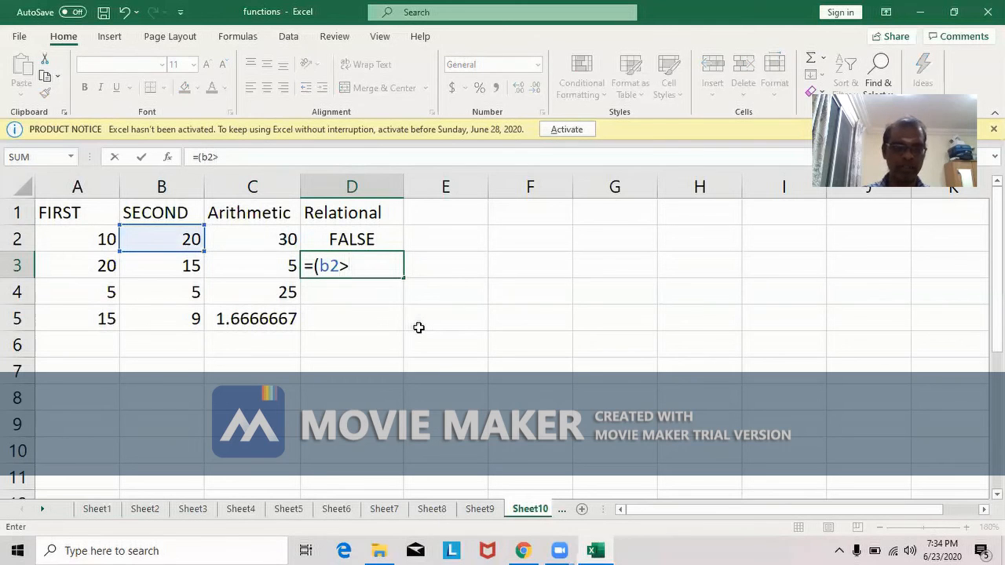
pyautogui.write('=')
pyautogui.press('BackSpace')
pyautogui.press('BackSpace')
pyautogui.press('BackSpace')
pyautogui.press('BackSpace')
pyautogui.write('a2>=b')
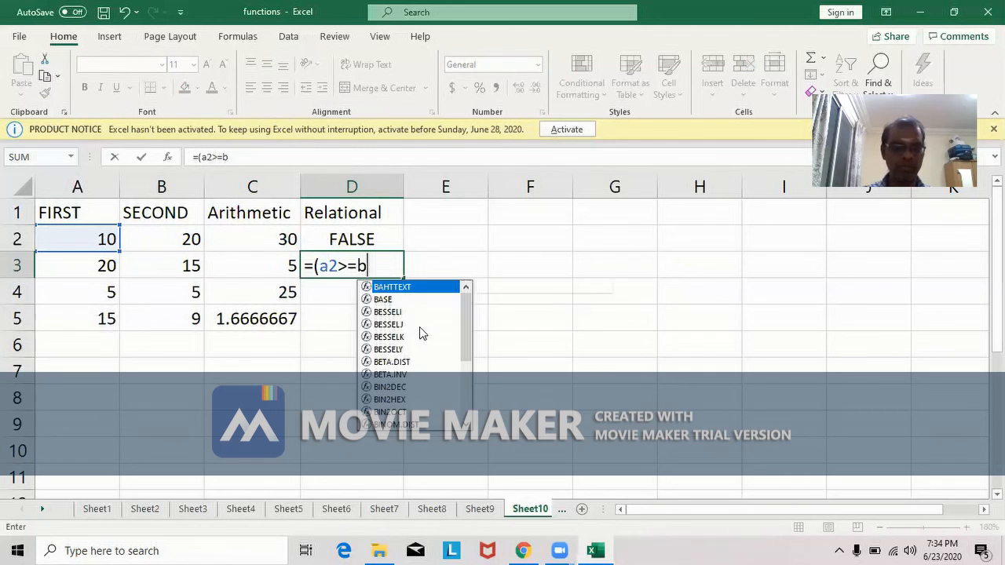
pyautogui.write('2)')
pyautogui.press('BackSpace')
pyautogui.press('BackSpace')
pyautogui.press('BackSpace')
pyautogui.press('BackSpace')
pyautogui.press('BackSpace')
pyautogui.press('BackSpace')
pyautogui.write('3')
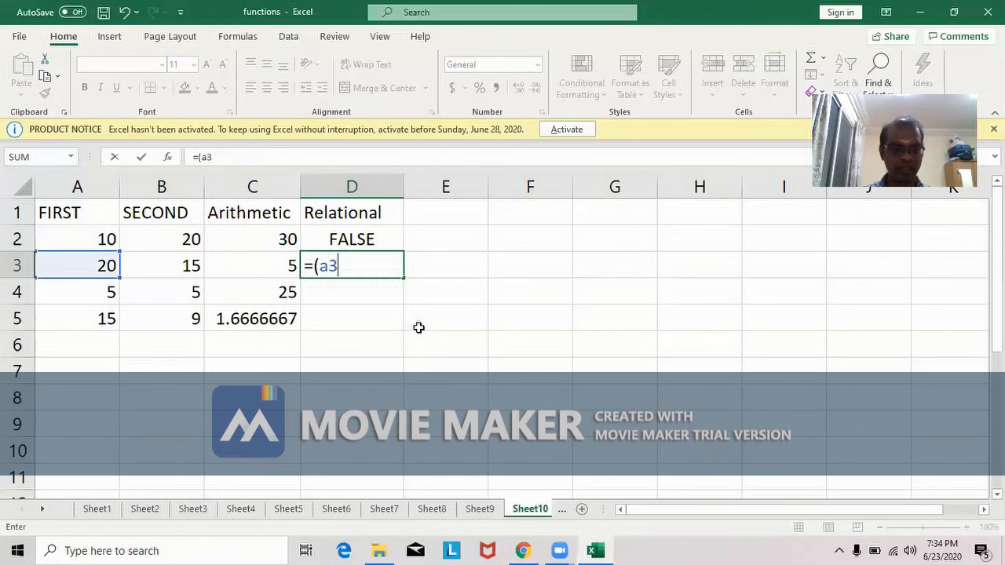
pyautogui.write('>=')
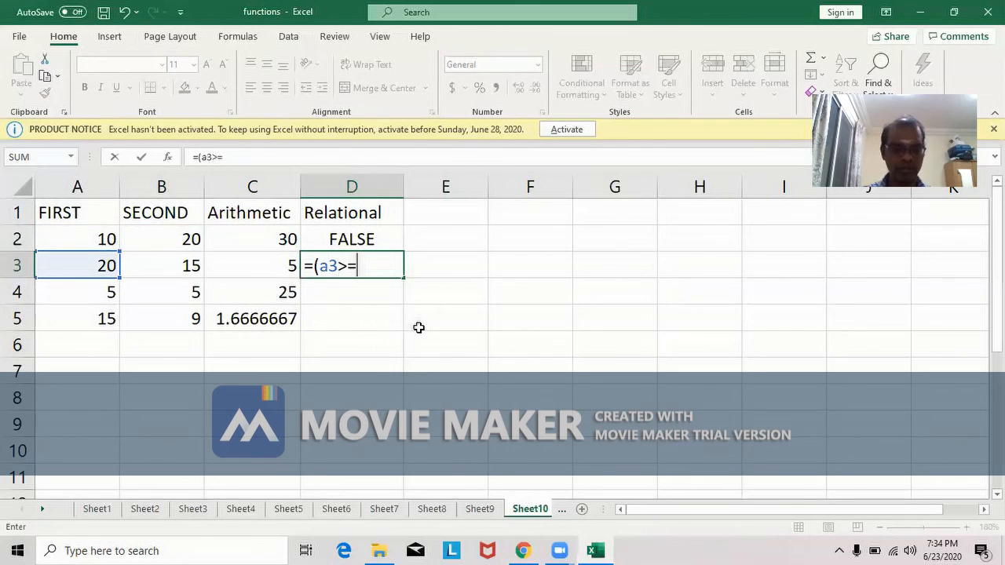
pyautogui.write('b3)')
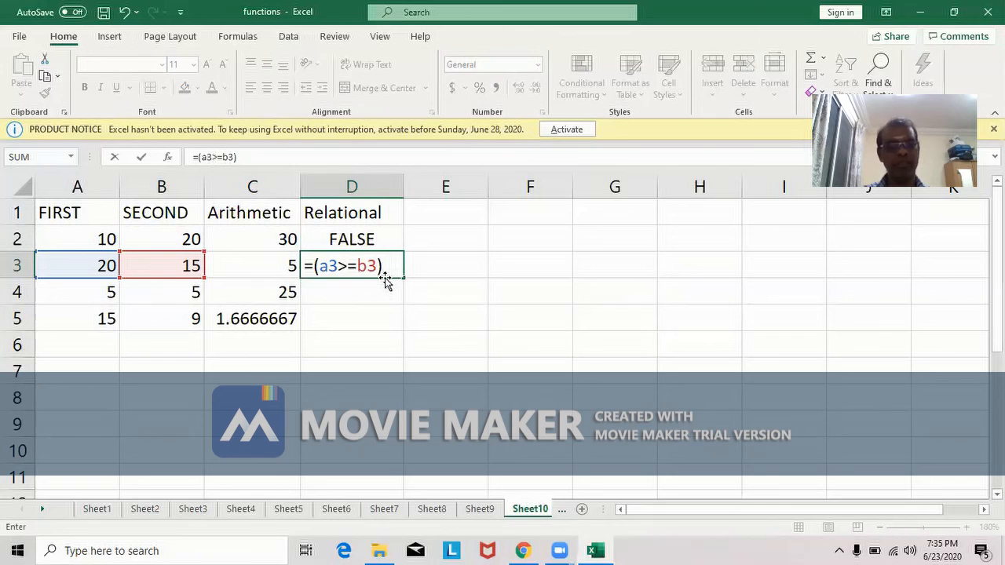
pyautogui.press('Return')
# - Enter the less-than comparison =(a4<b4) in cell D4
pyautogui.write('=(')
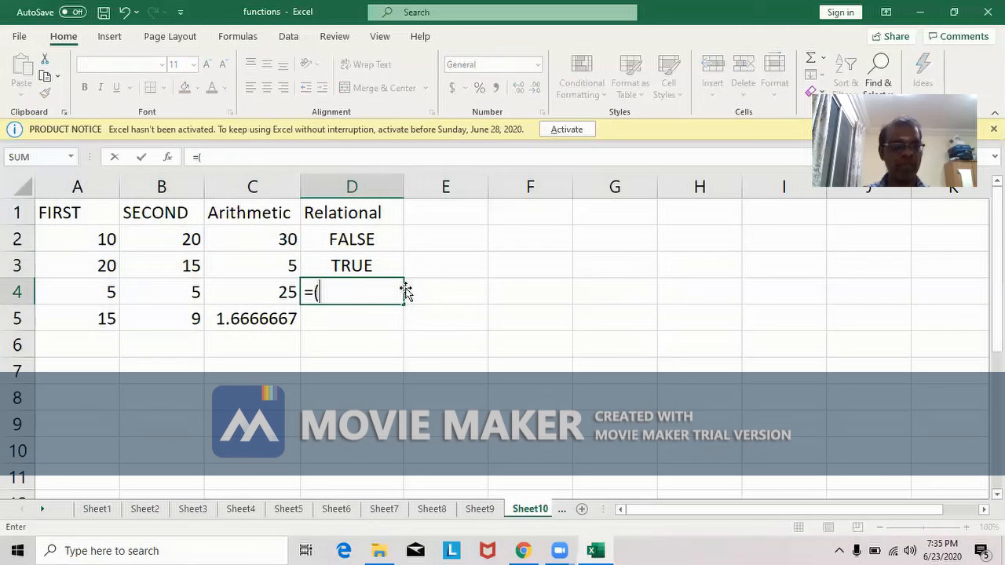
pyautogui.write('a')
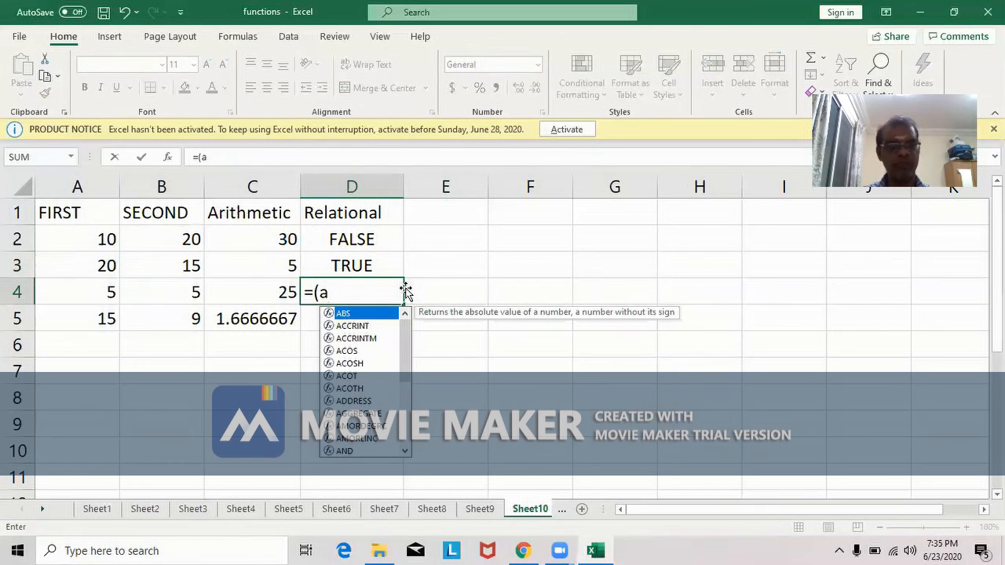
pyautogui.write('4<b4)')
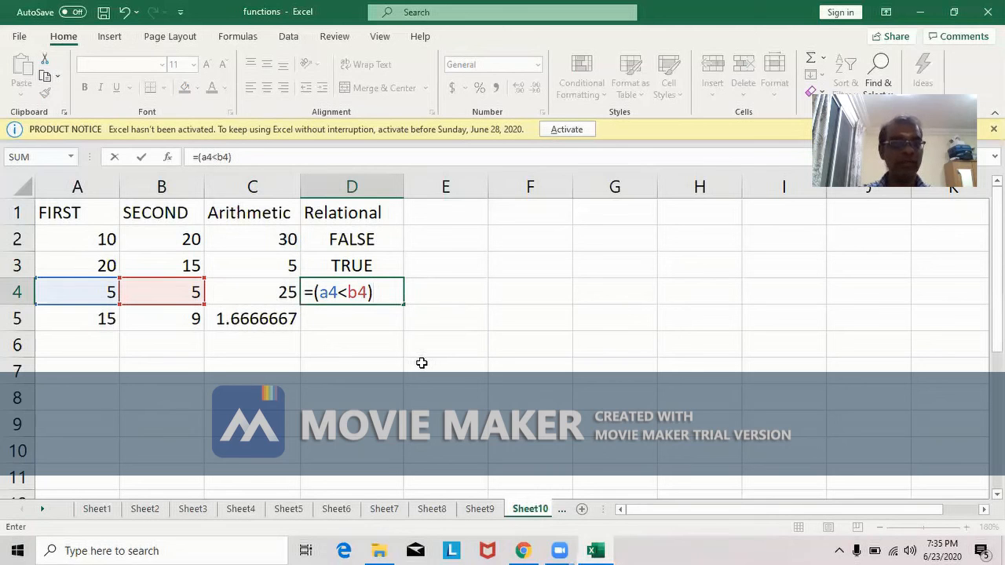
pyautogui.press('Return')
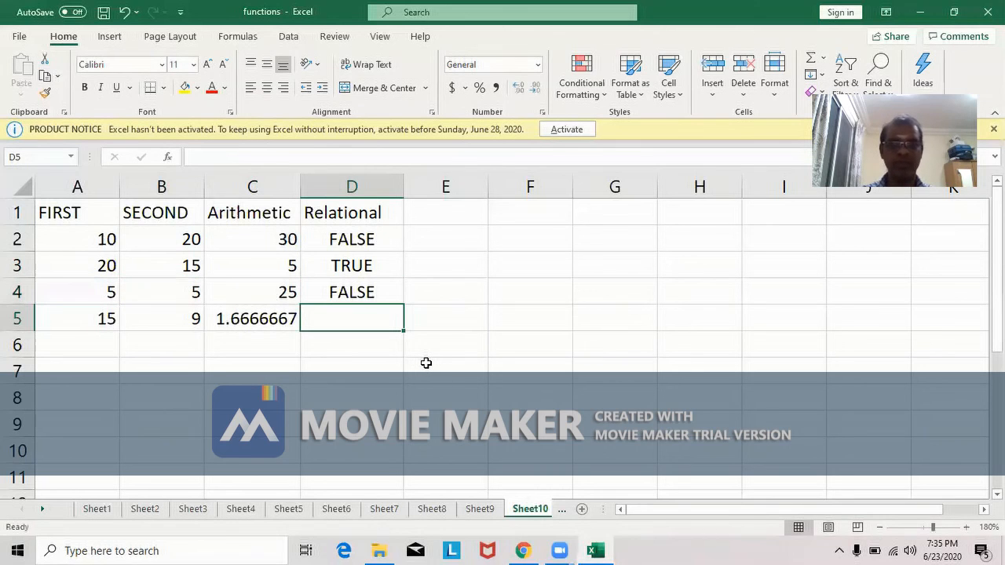
pyautogui.click(388, 294)
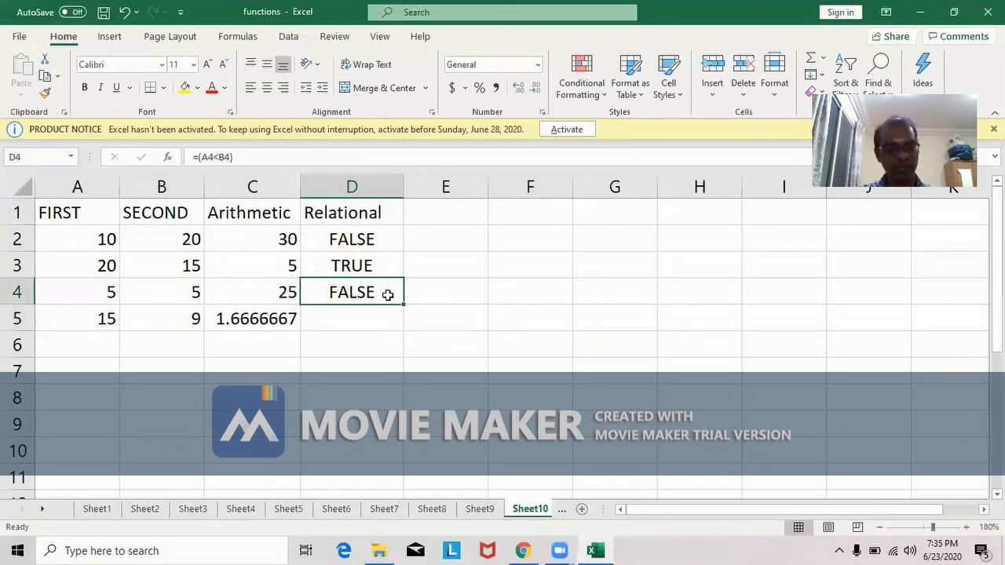
pyautogui.doubleClick(388, 294)
pyautogui.press('Left')
pyautogui.press('Left')
pyautogui.press('Left')
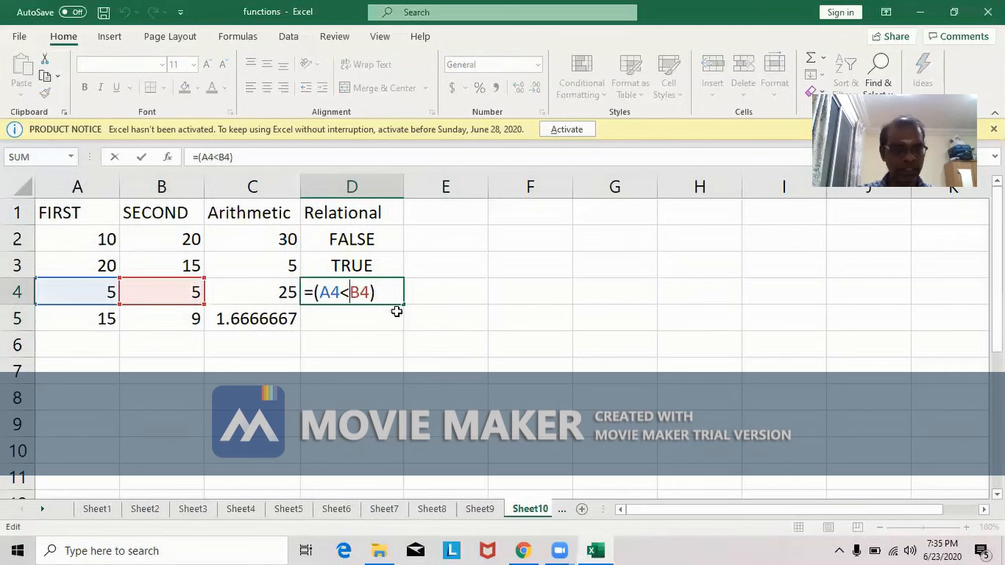
pyautogui.write('=')
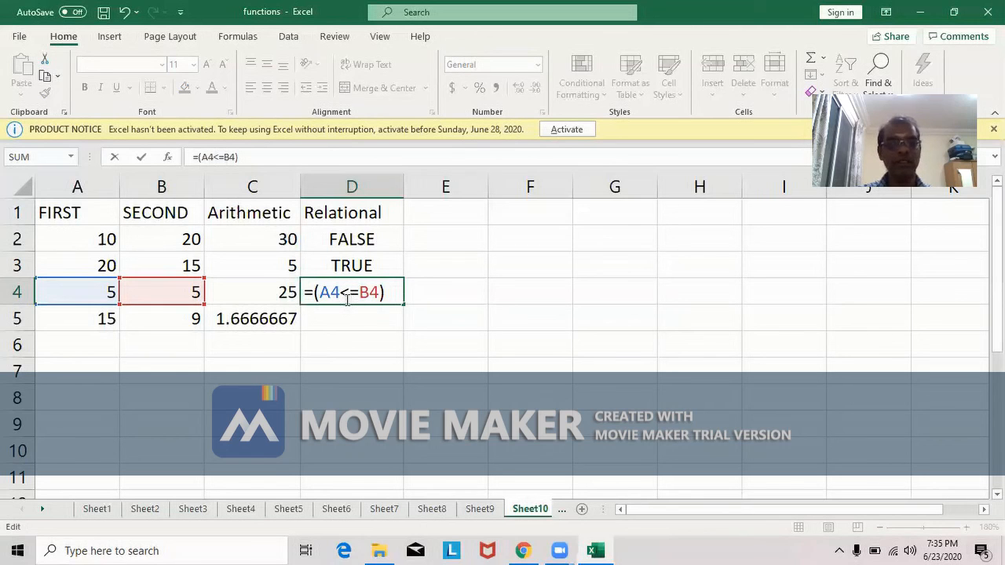
pyautogui.click(357, 266)
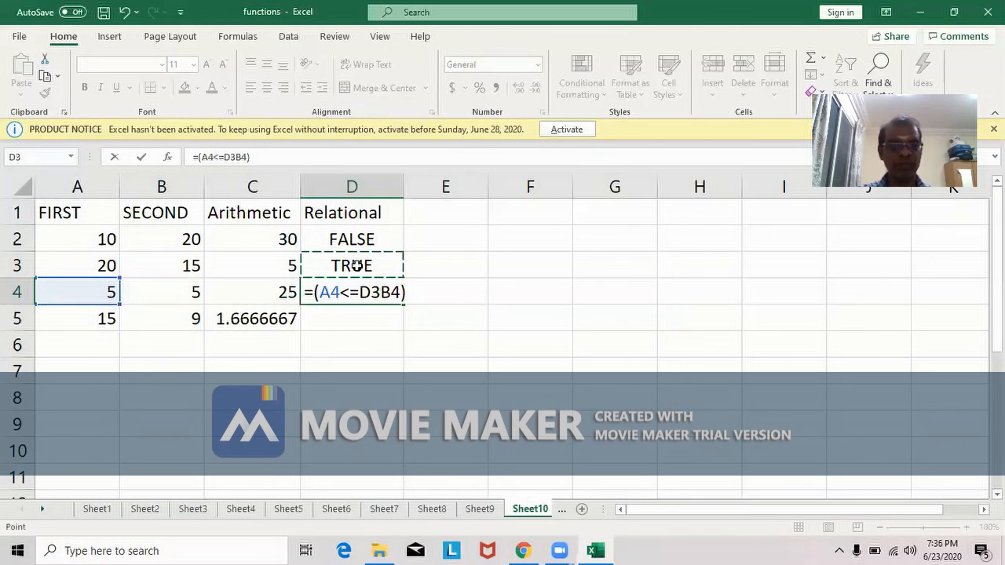
pyautogui.press('Escape')
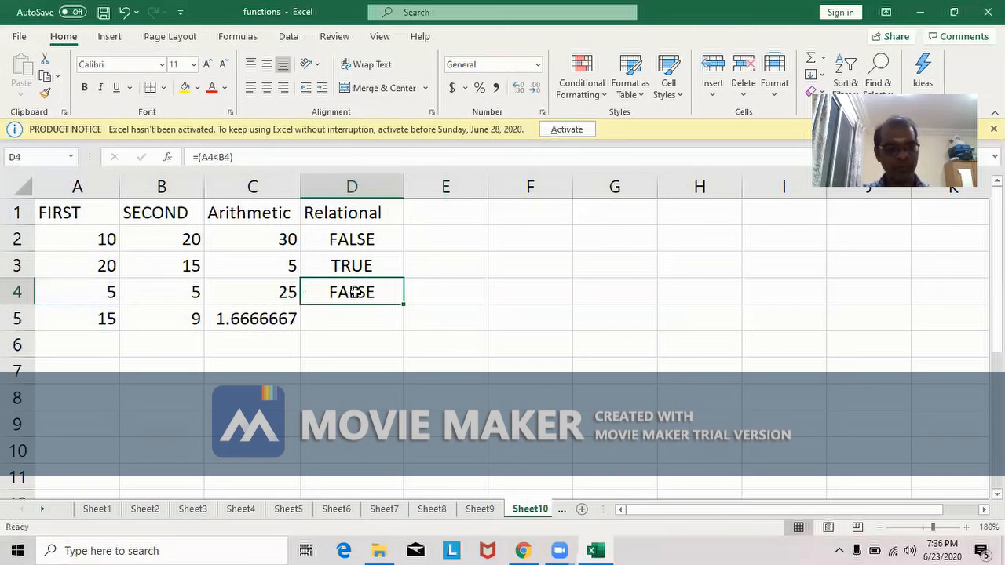
# - Change the comparison in cell D4 to less than or equal, =(A4<=B4)
pyautogui.doubleClick(355, 292)
pyautogui.write('=')
pyautogui.press('Return')
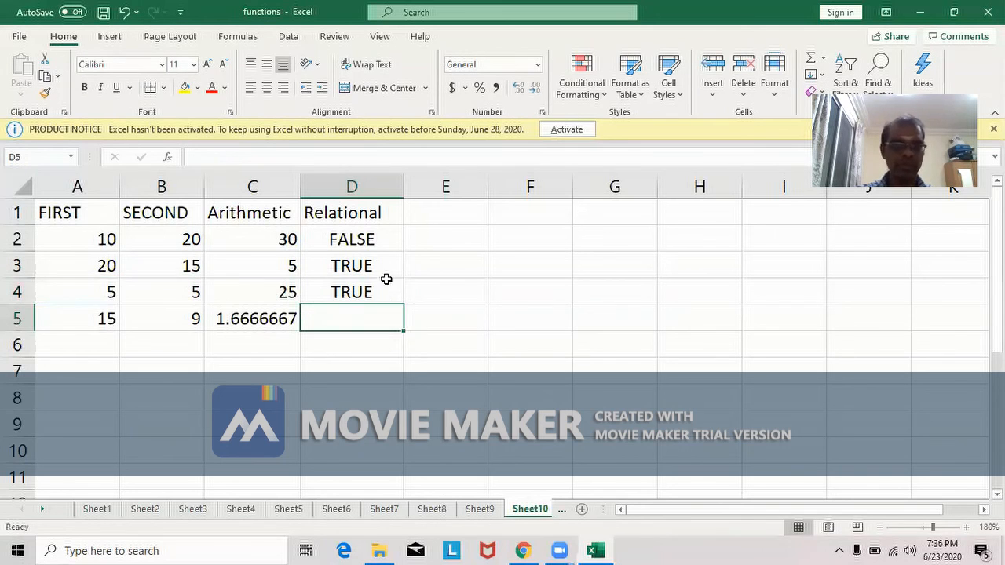
# - Review the comparison formulas in cells D3 and D4 without changing them
pyautogui.click(385, 270)
pyautogui.doubleClick(385, 270)
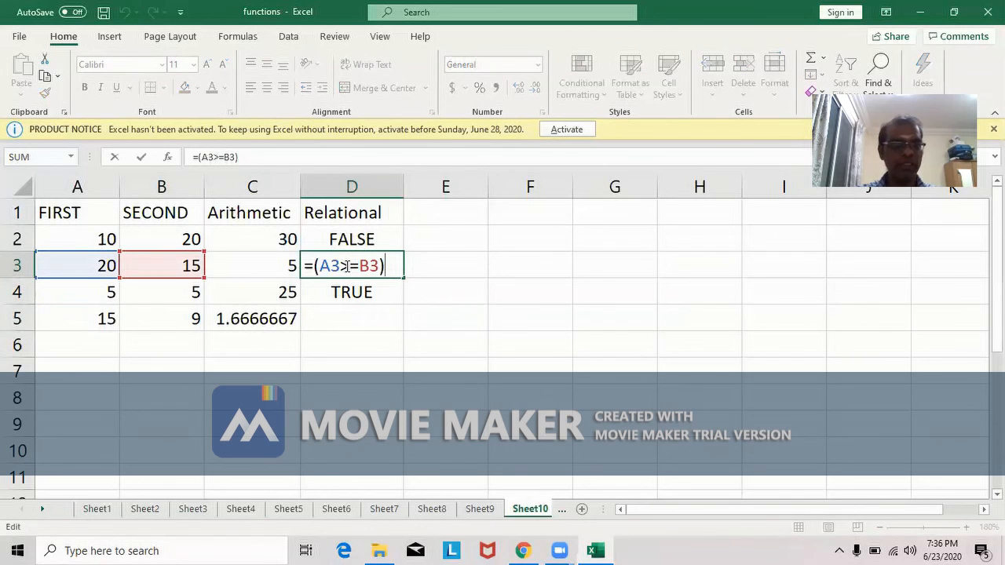
pyautogui.click(380, 292)
pyautogui.doubleClick(380, 291)
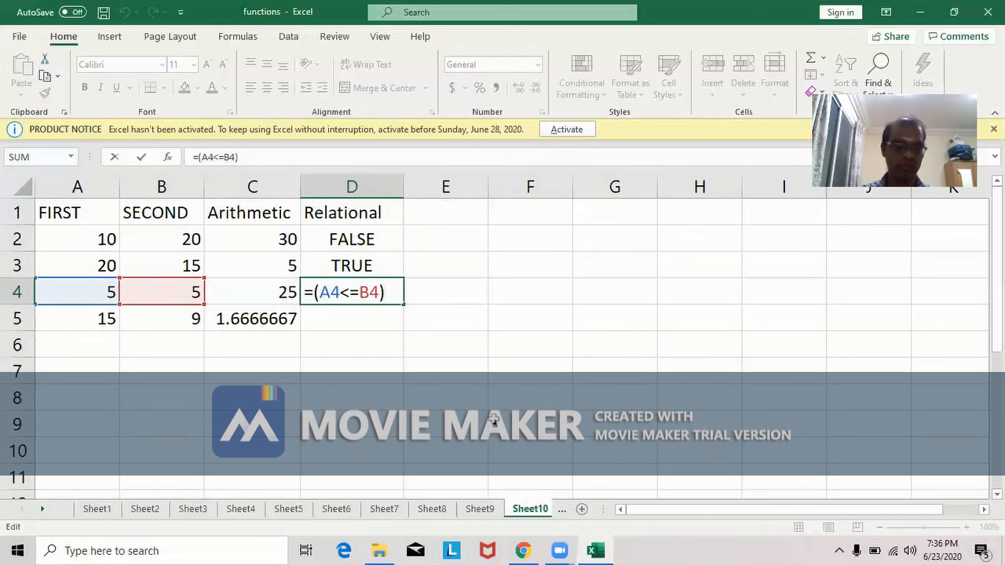
pyautogui.press('Return')
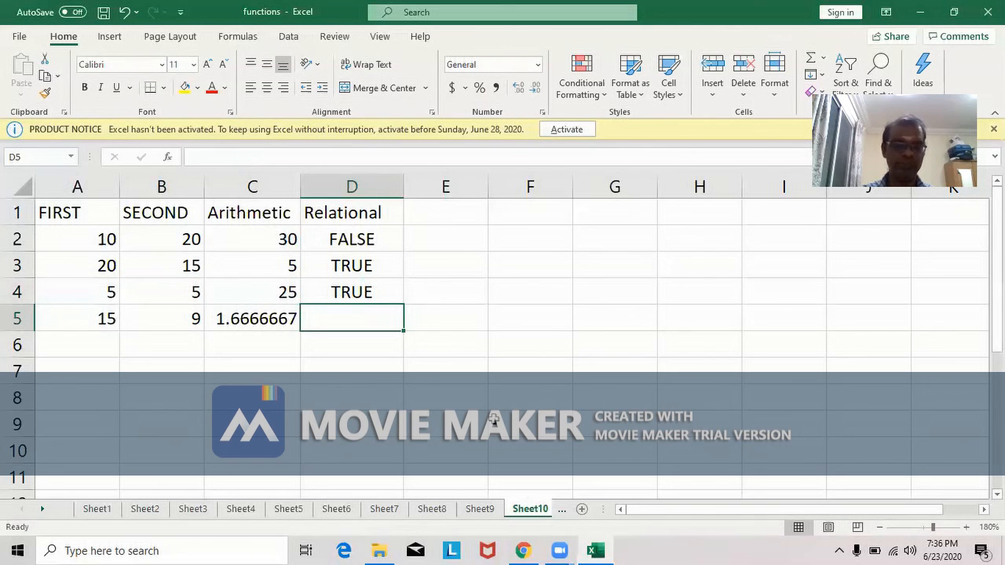
# - Enter the less-than comparison =(a5<b5) in cell D5
pyautogui.write('=')
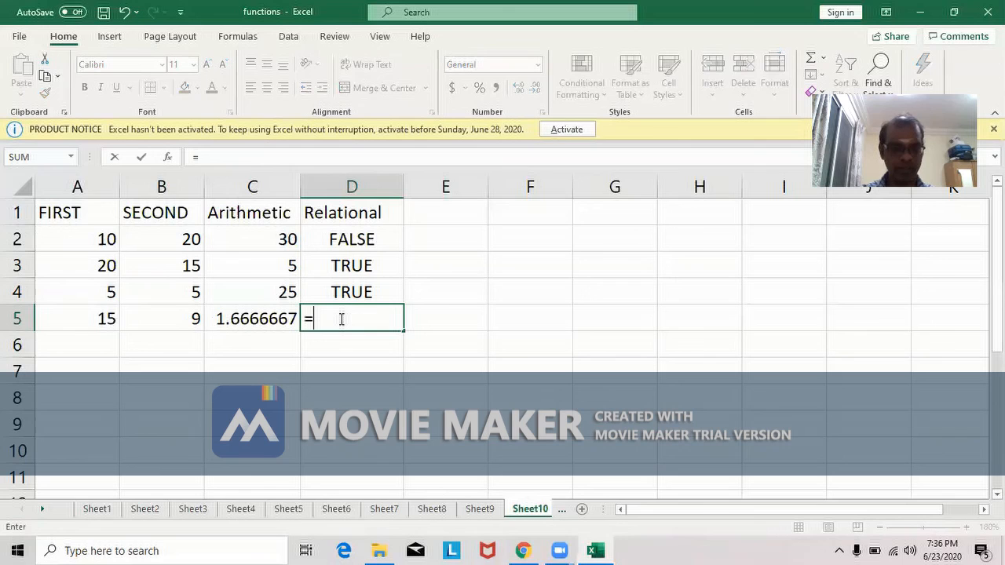
pyautogui.write('(')
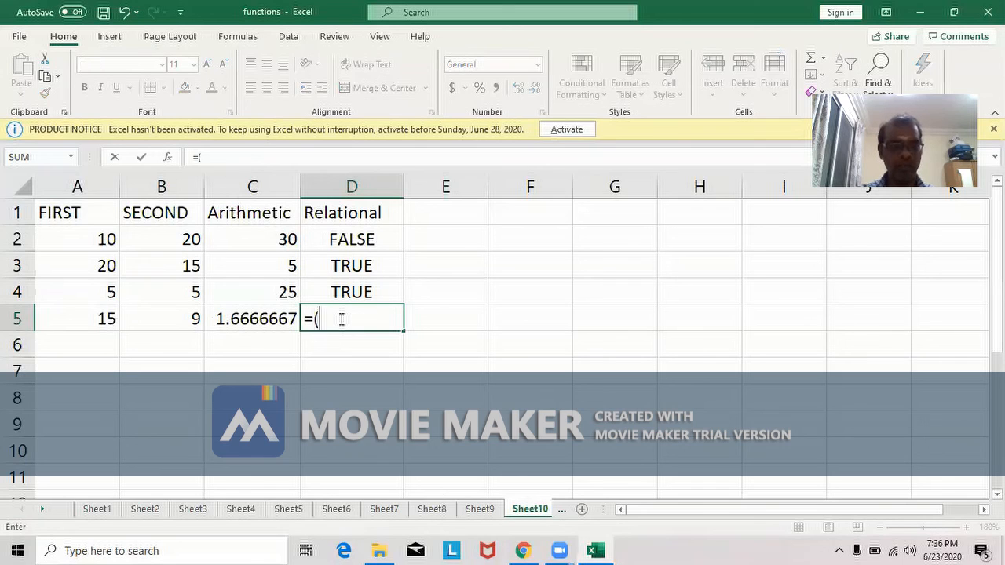
pyautogui.write('a5')
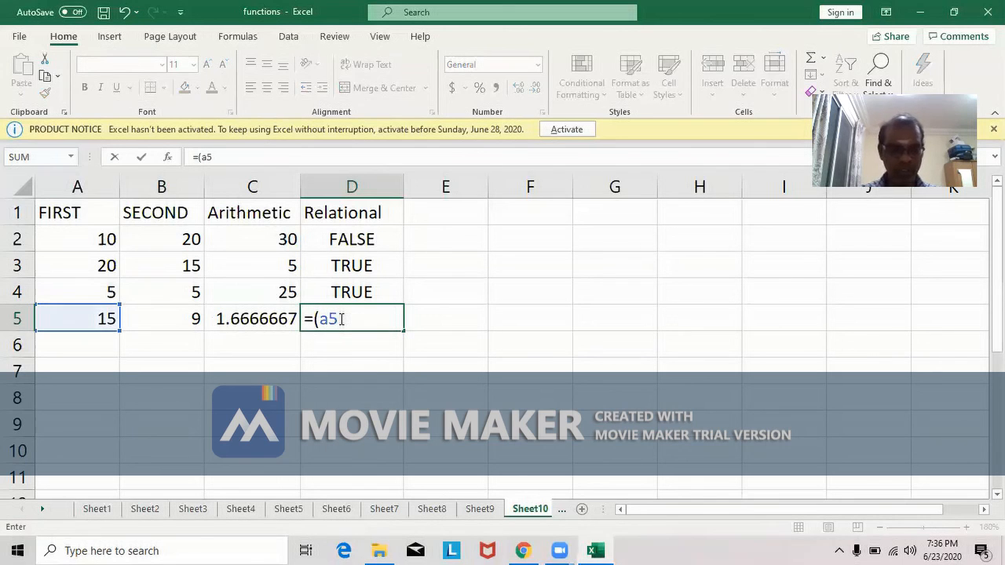
pyautogui.write('<')
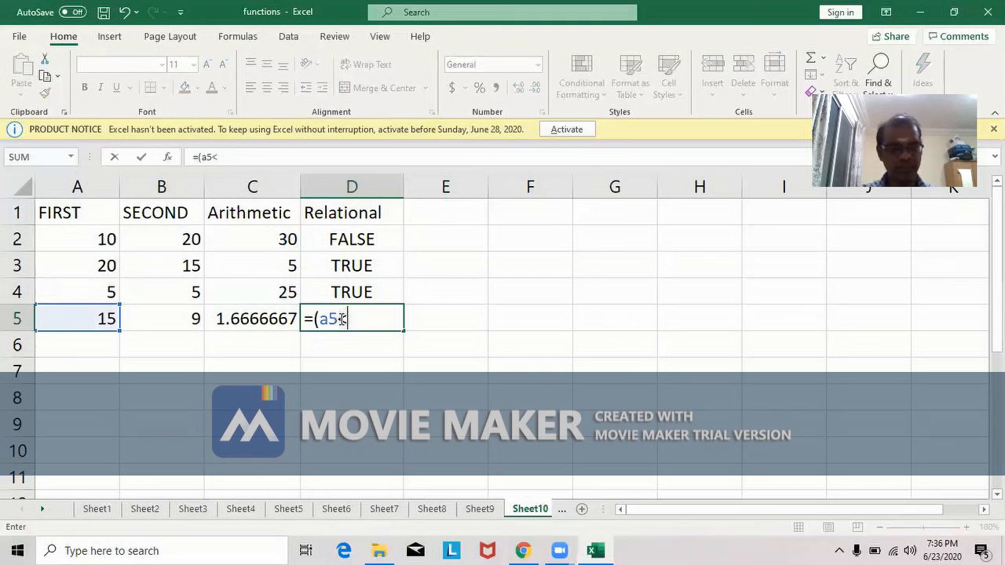
pyautogui.write('b5)')
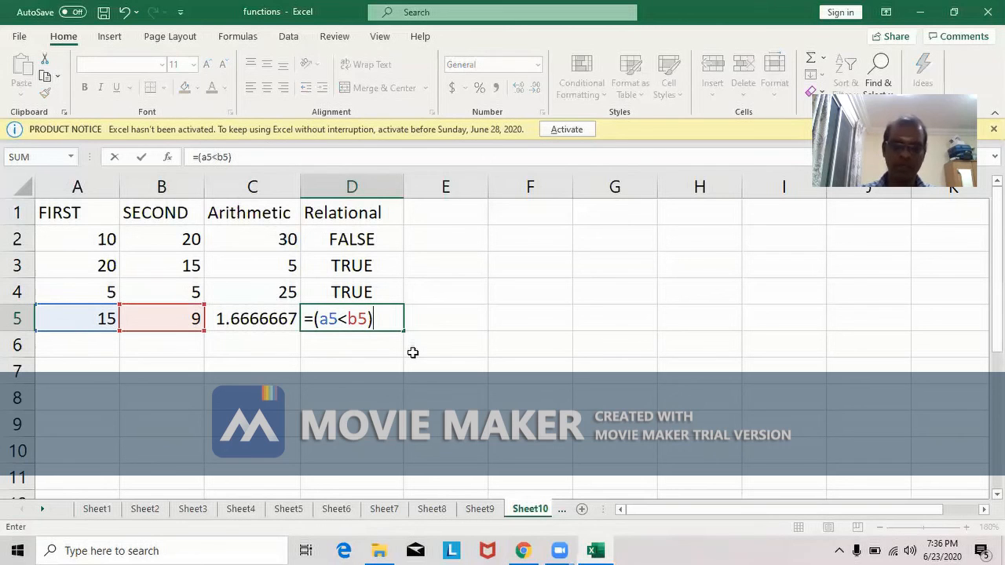
pyautogui.press('Return')
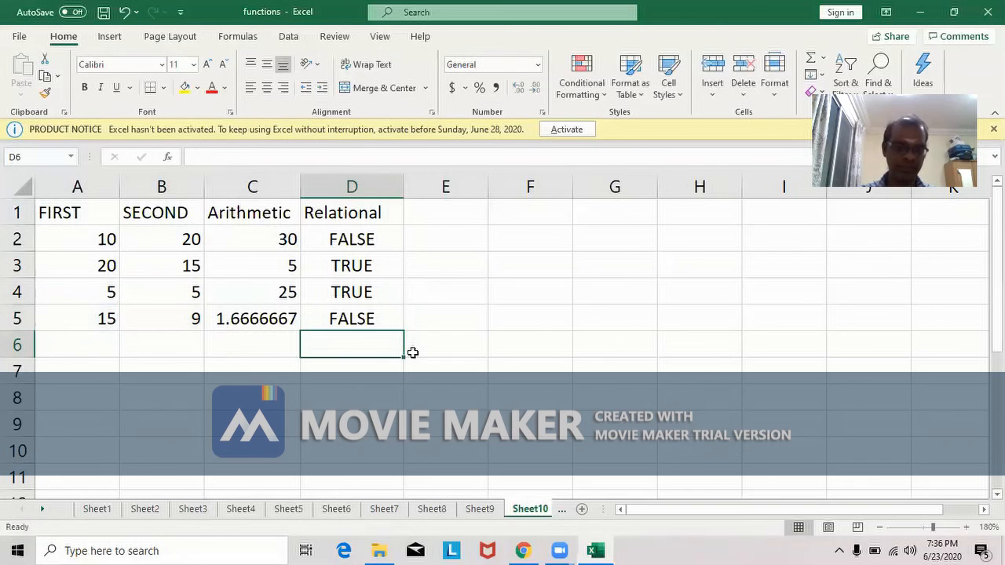
# - Add two number pairs under FIRST and SECOND: 20 and 10 in row 6, 20 and 20 in row 7
pyautogui.click(98, 350)
pyautogui.write('20')
pyautogui.press('Tab')
pyautogui.write('10')
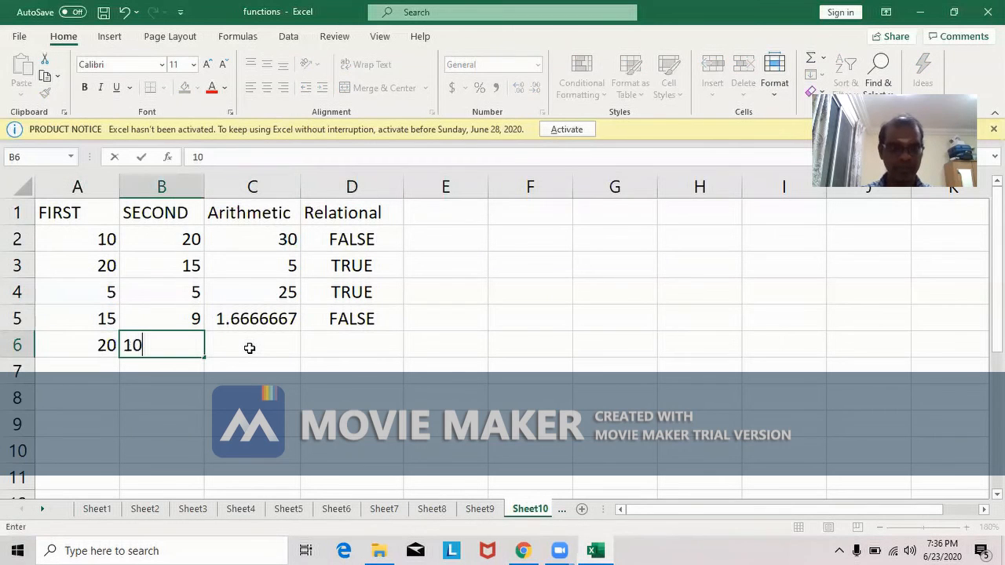
pyautogui.press('Return')
pyautogui.write('20')
pyautogui.press('Tab')
pyautogui.write('20')
pyautogui.press('Return')
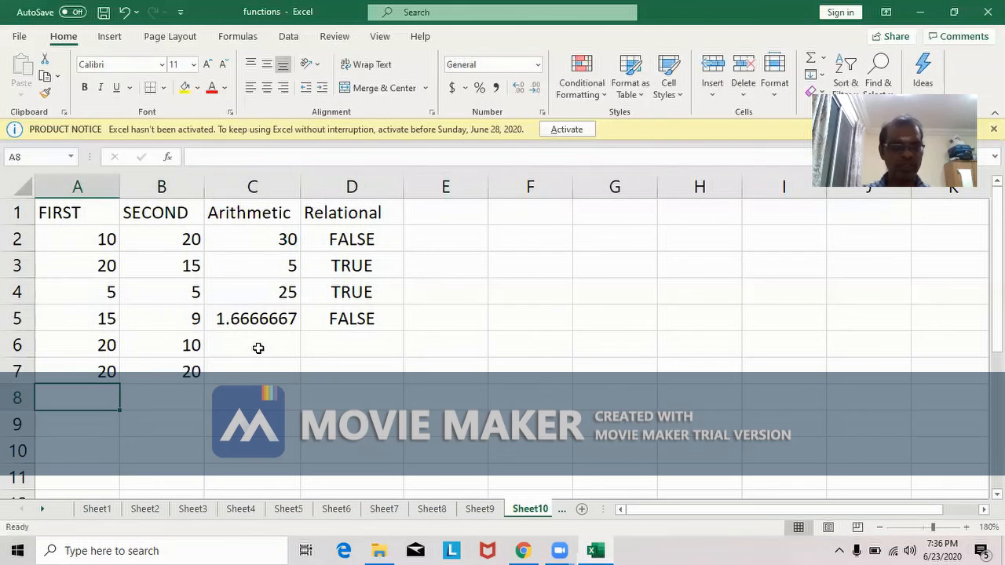
# - Enter the equality comparison =(a6=b6) in cell D6 and review its formula
pyautogui.click(342, 345)
pyautogui.write('=')
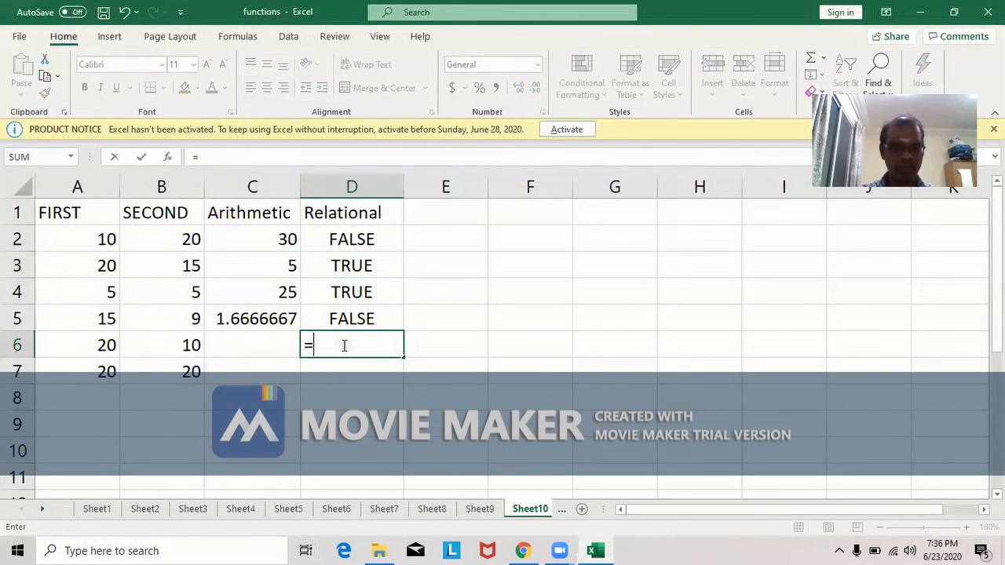
pyautogui.write('(a')
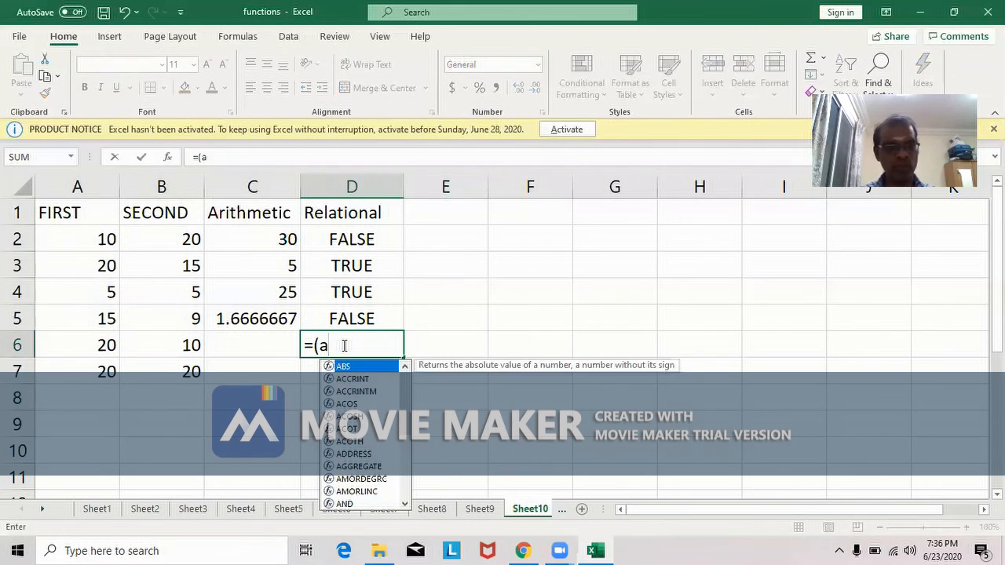
pyautogui.write('6=b')
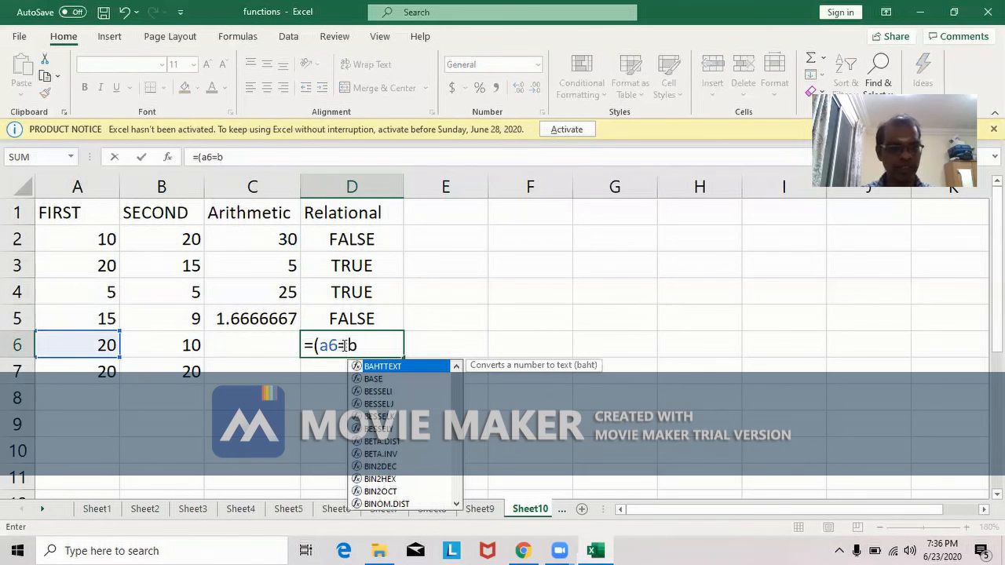
pyautogui.write('6)')
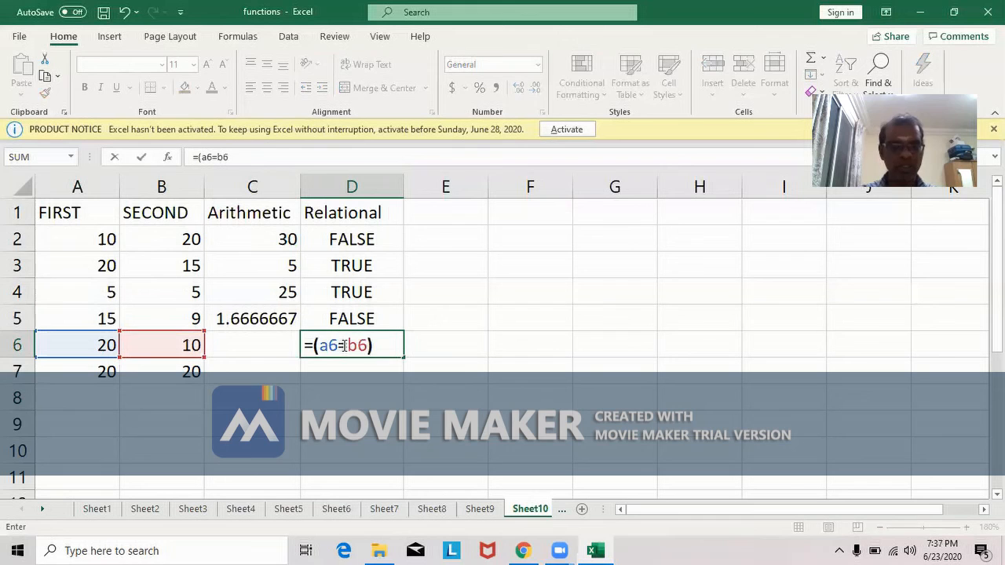
pyautogui.press('Return')
pyautogui.click(342, 345)
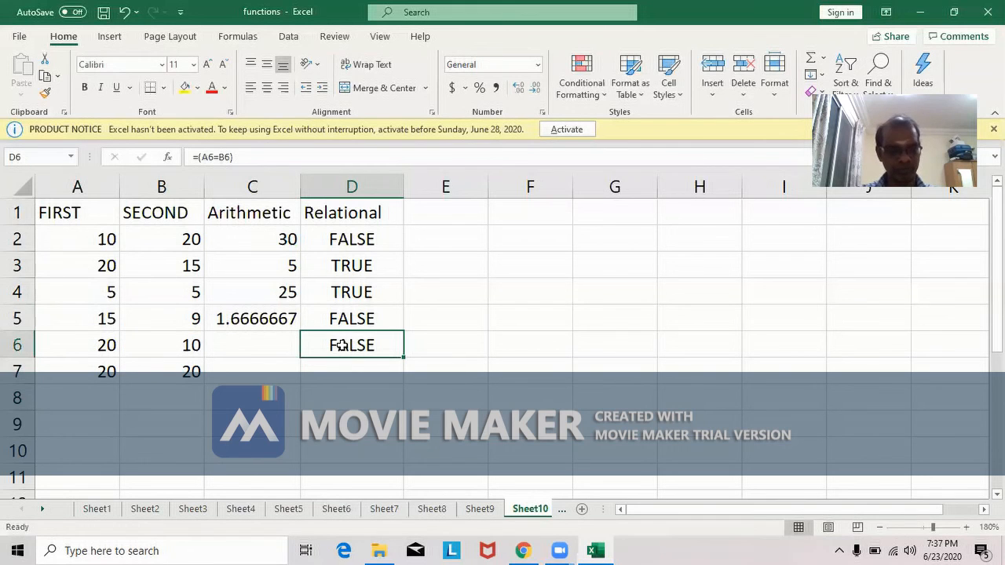
pyautogui.doubleClick(342, 346)
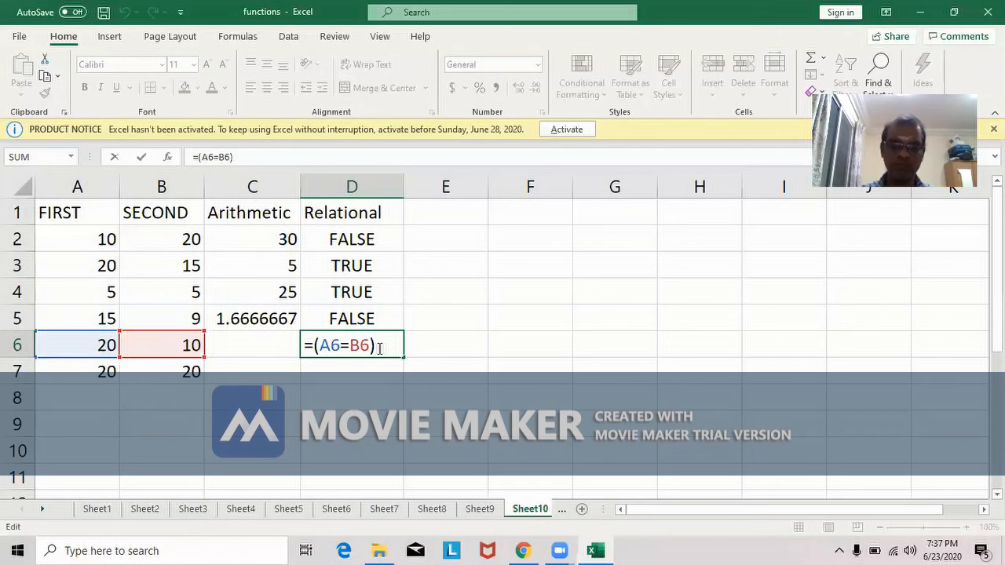
pyautogui.press('Return')
# - Enter the equality comparison =(a7=b7) in cell D7
pyautogui.write('=(')
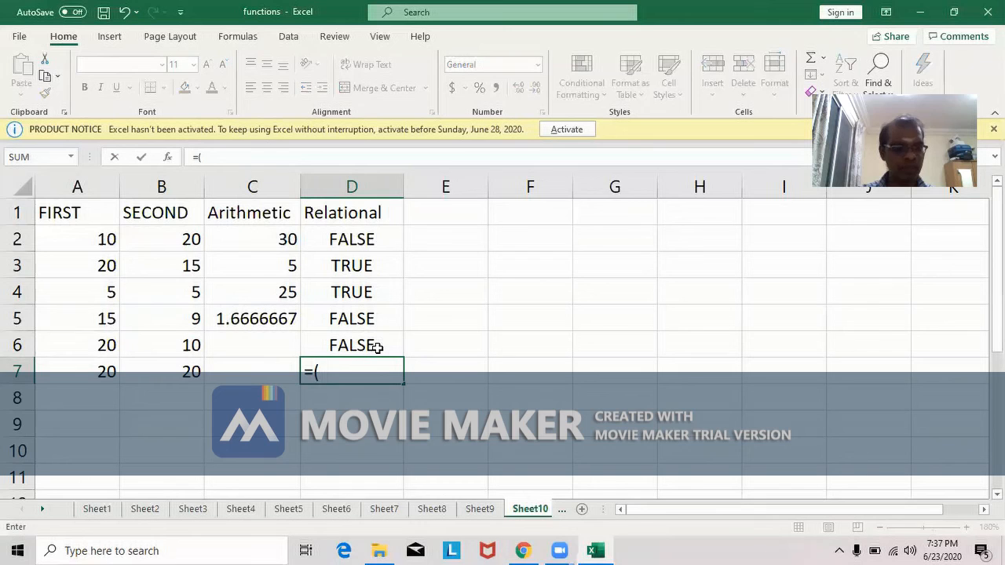
pyautogui.write('a7=')
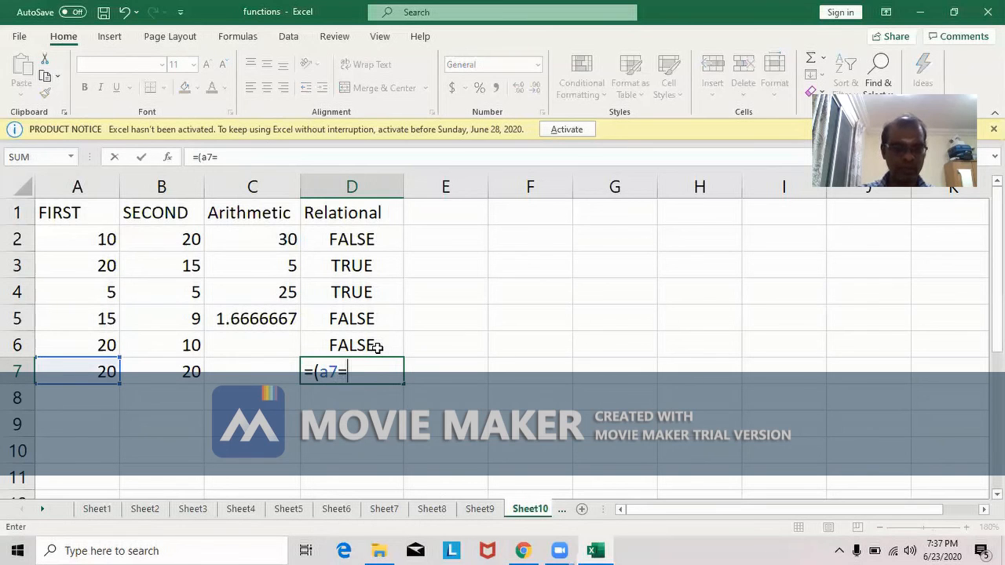
pyautogui.write('b7)')
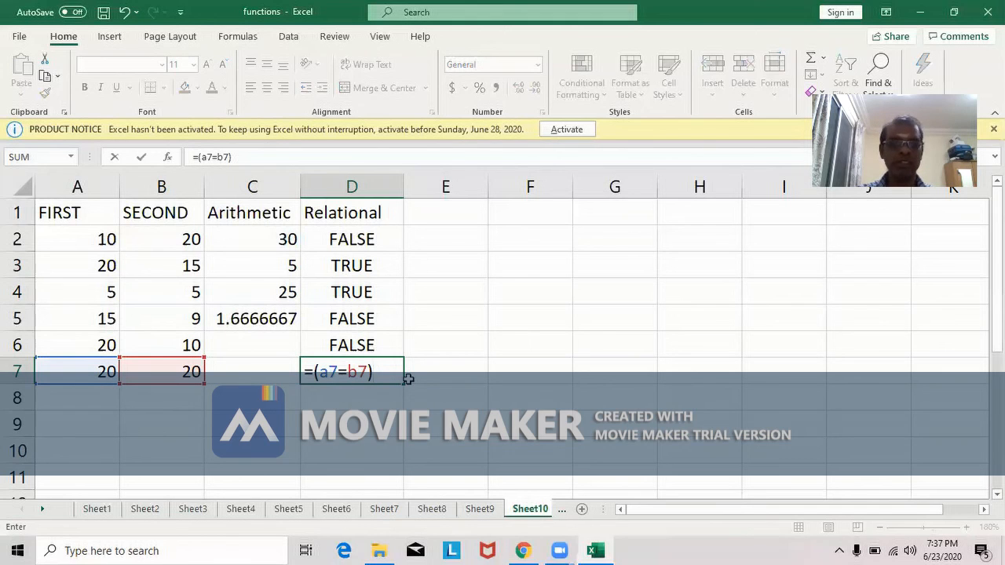
pyautogui.press('Return')
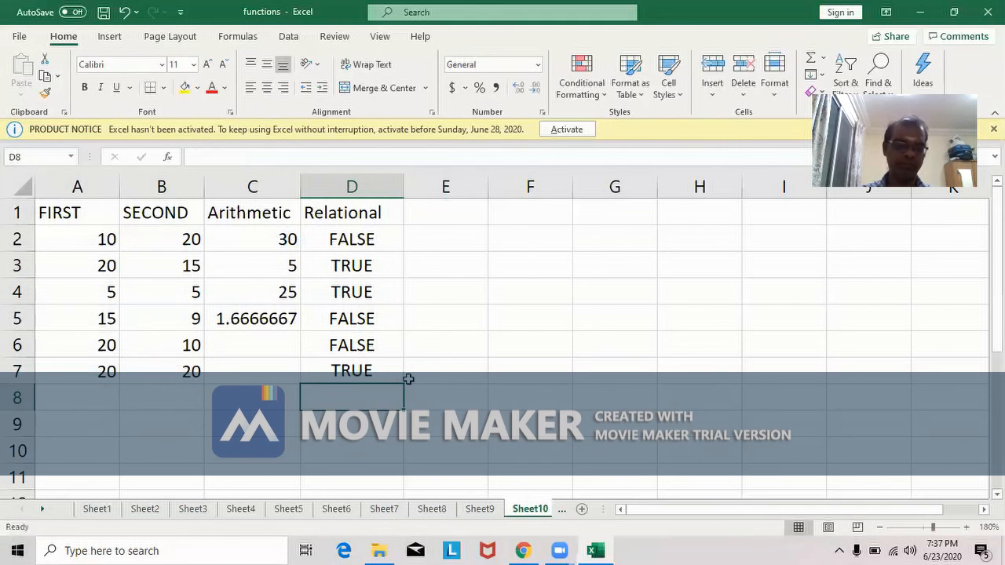
# - Enter 20 in cell A8 and 100 in cell B8
pyautogui.click(105, 397)
pyautogui.write('20')
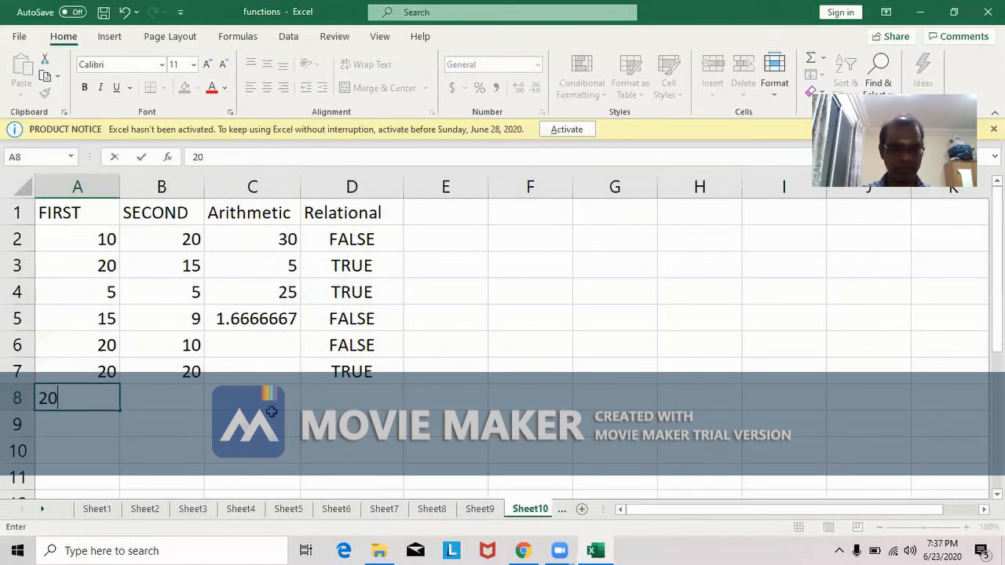
pyautogui.press('Tab')
pyautogui.write('100')
pyautogui.press('Tab')
# - Try to enter a not-equal comparison in cell D8 with the != operator, =(a8!=b8)
pyautogui.press('Tab')
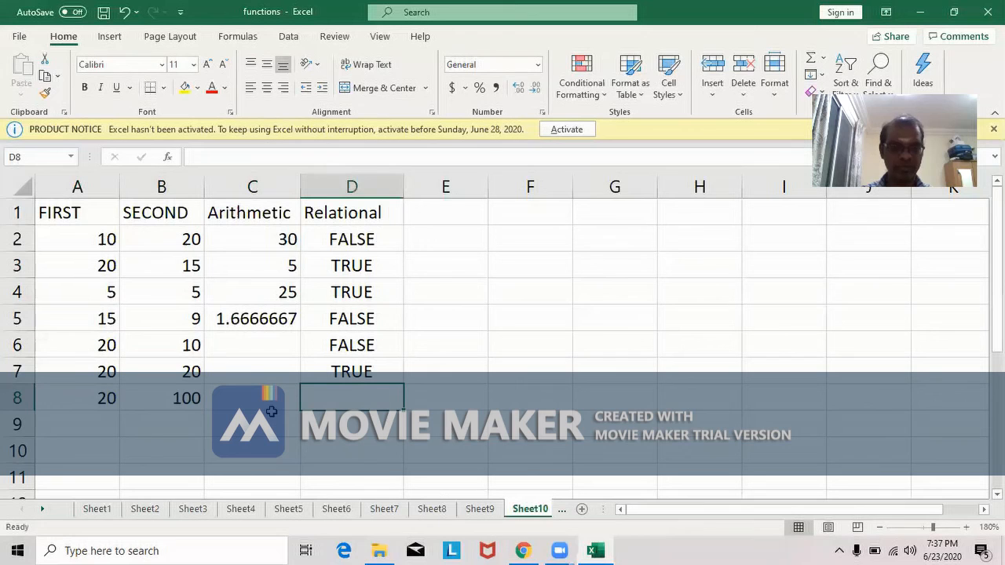
pyautogui.write('=(a8')
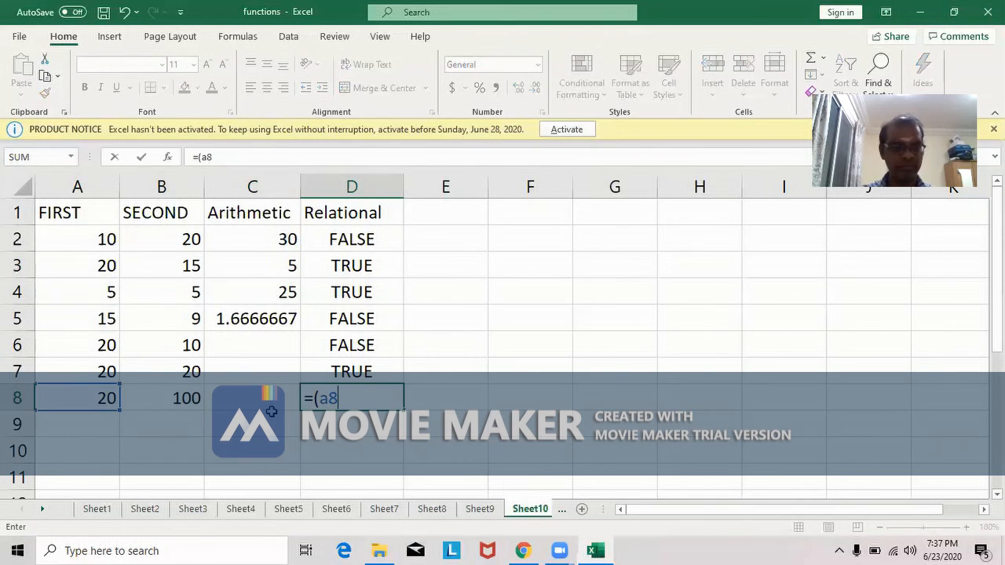
pyautogui.write('!=')
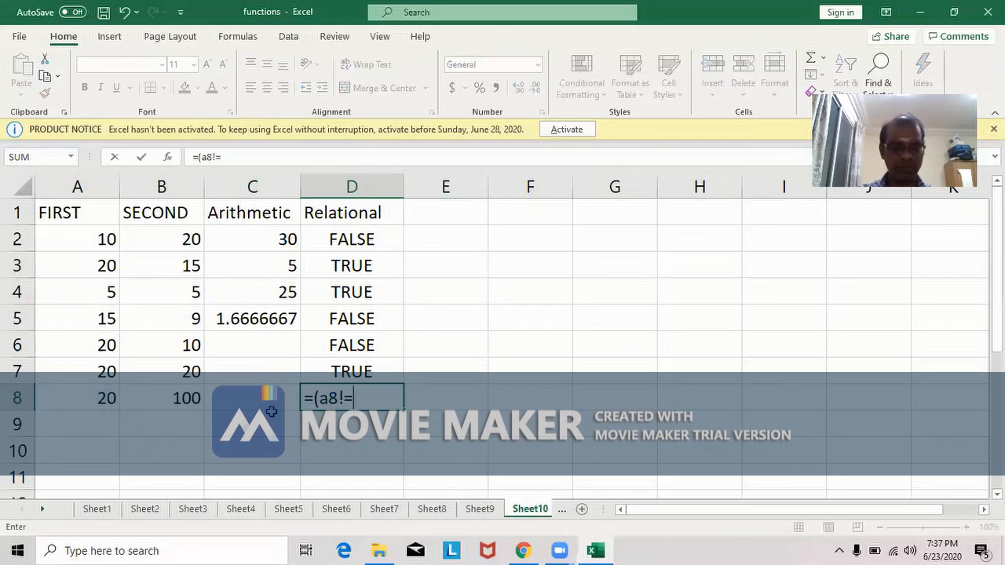
pyautogui.write('b8)')
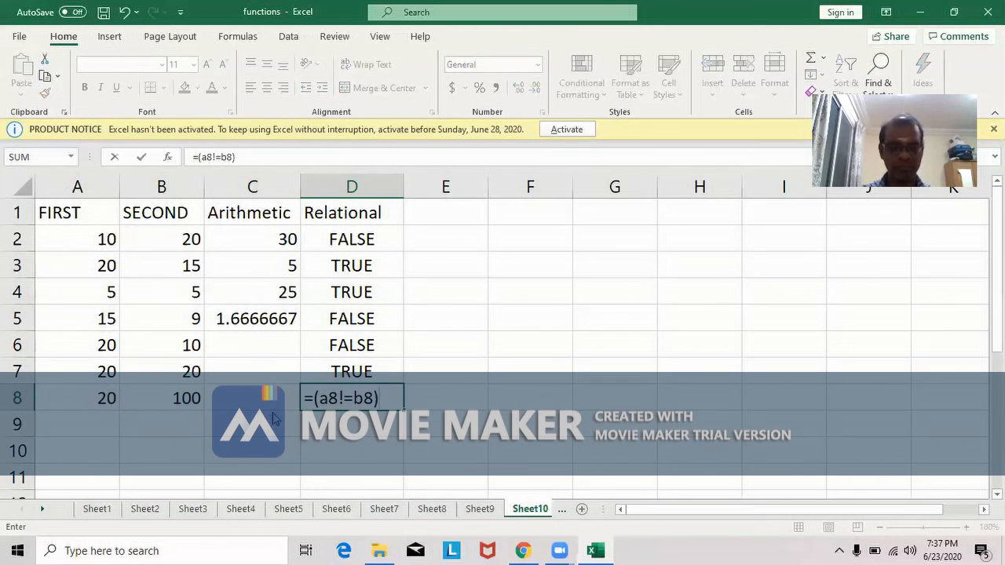
pyautogui.press('Return')
pyautogui.press('n')
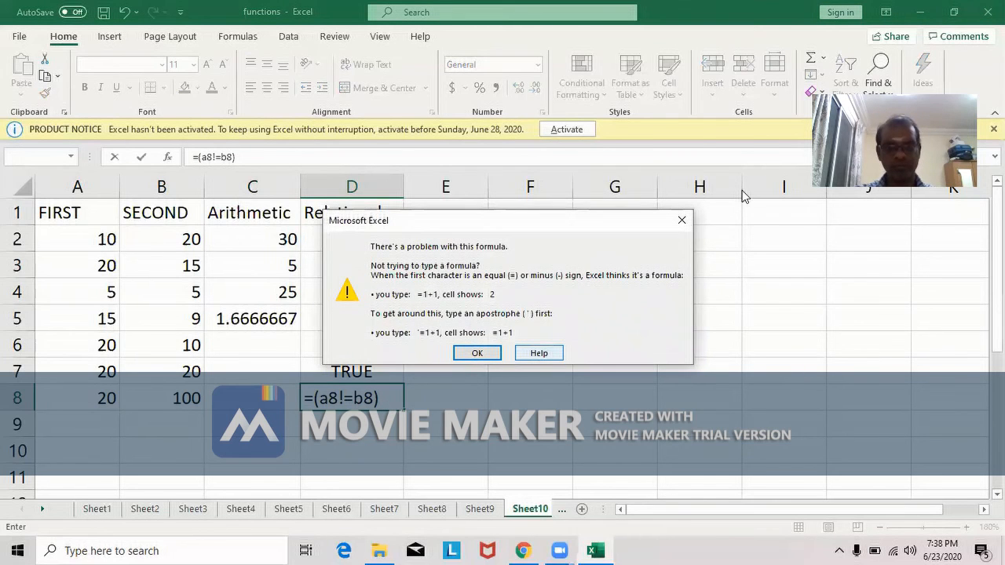
pyautogui.press('Return')
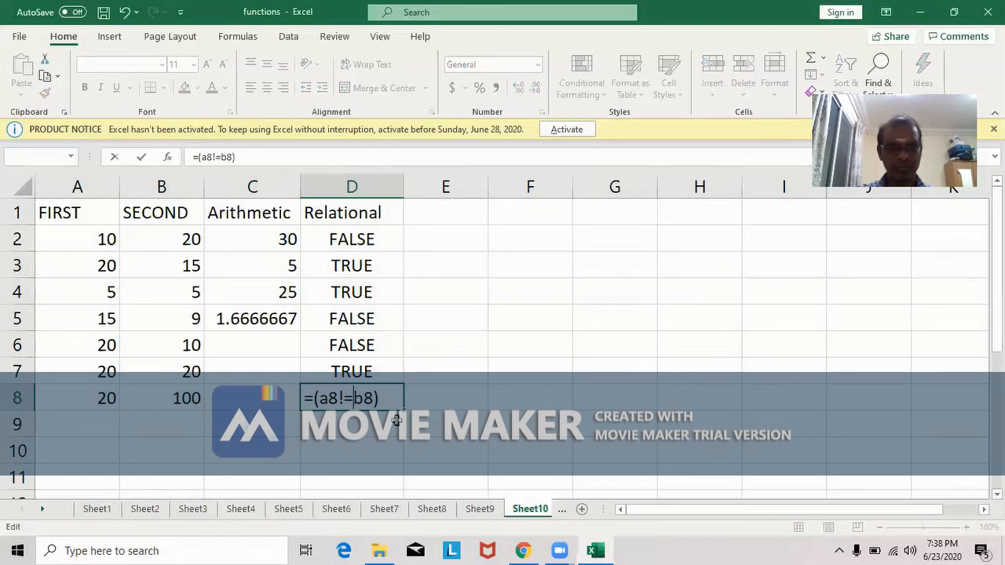
# - Replace the operator in cell D8 with <> to make the formula =(a8<>b8), and review it
pyautogui.press('BackSpace')
pyautogui.press('BackSpace')
pyautogui.write('<')
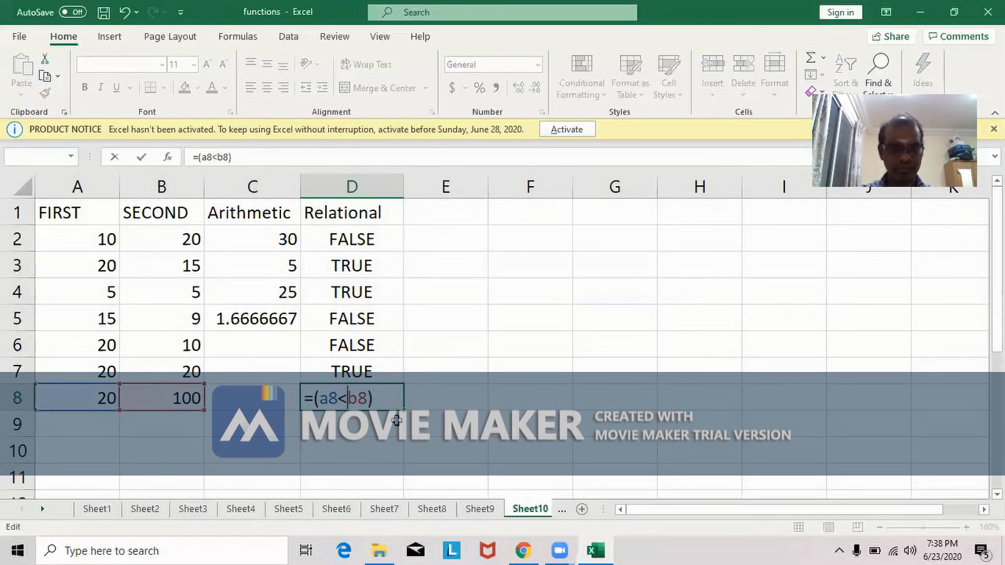
pyautogui.write('>')
pyautogui.press('Return')
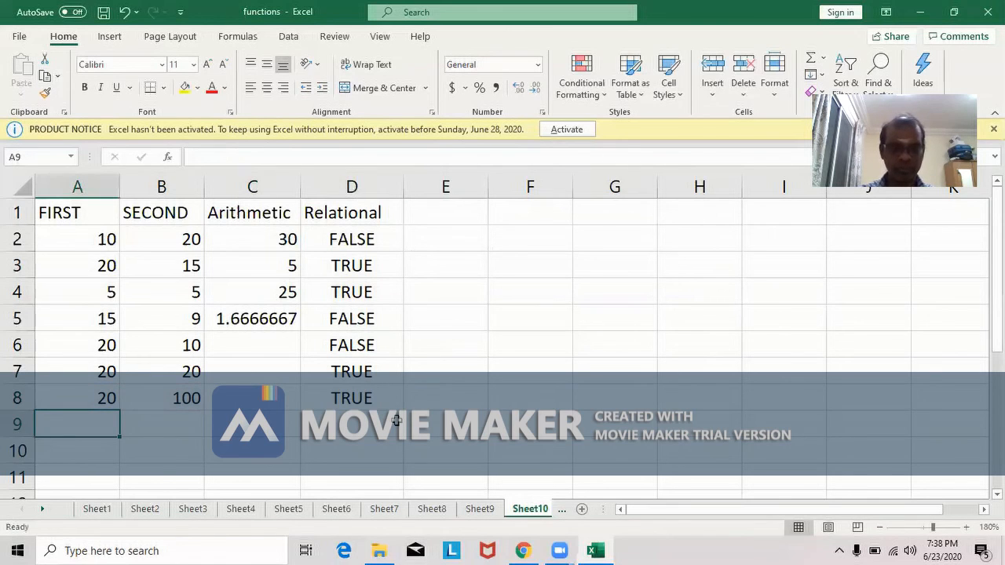
pyautogui.click(370, 401)
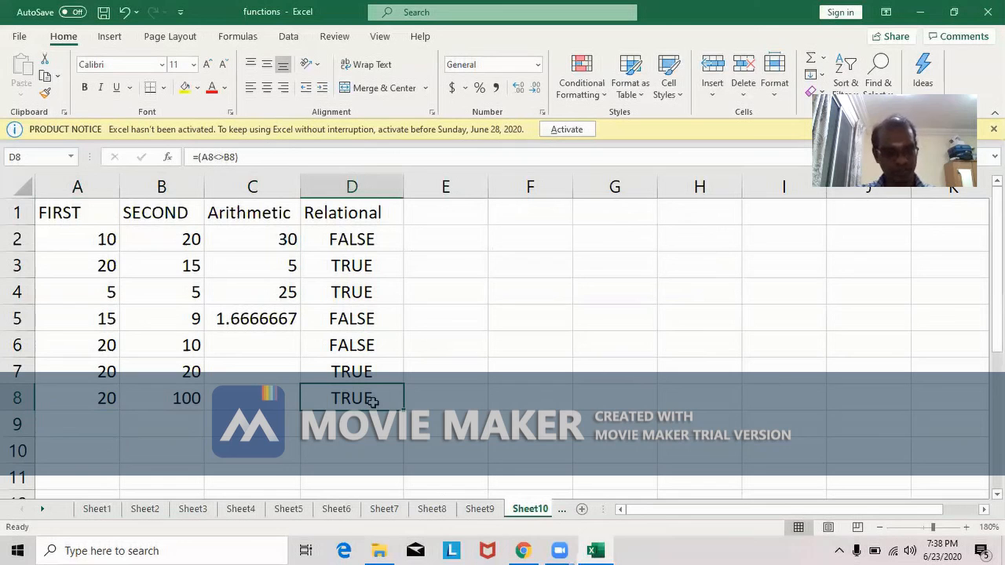
pyautogui.doubleClick(372, 401)
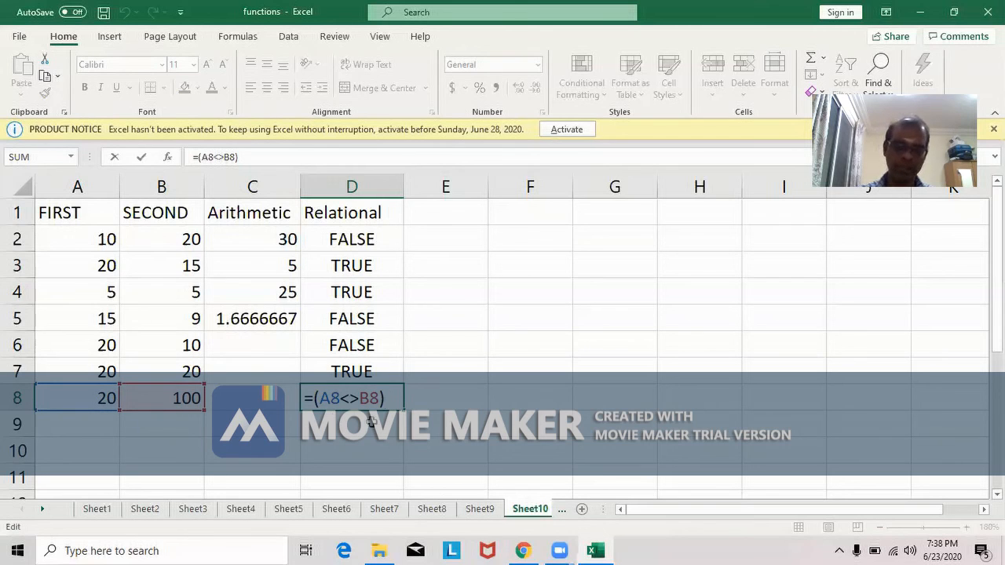
pyautogui.press('Return')
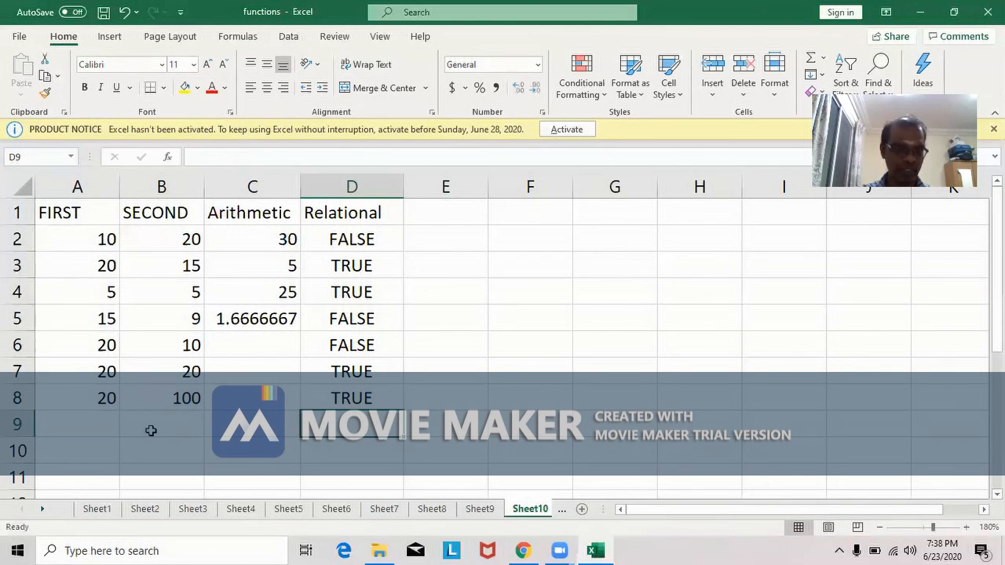
# - Enter 20 in both cells A9 and B9
pyautogui.click(102, 424)
pyautogui.write('20')
pyautogui.click(161, 426)
pyautogui.write('20')
pyautogui.press('Tab')
# - Enter the not-equal comparison =(a9<>b9) in cell D9
pyautogui.press('Tab')
pyautogui.write('=')
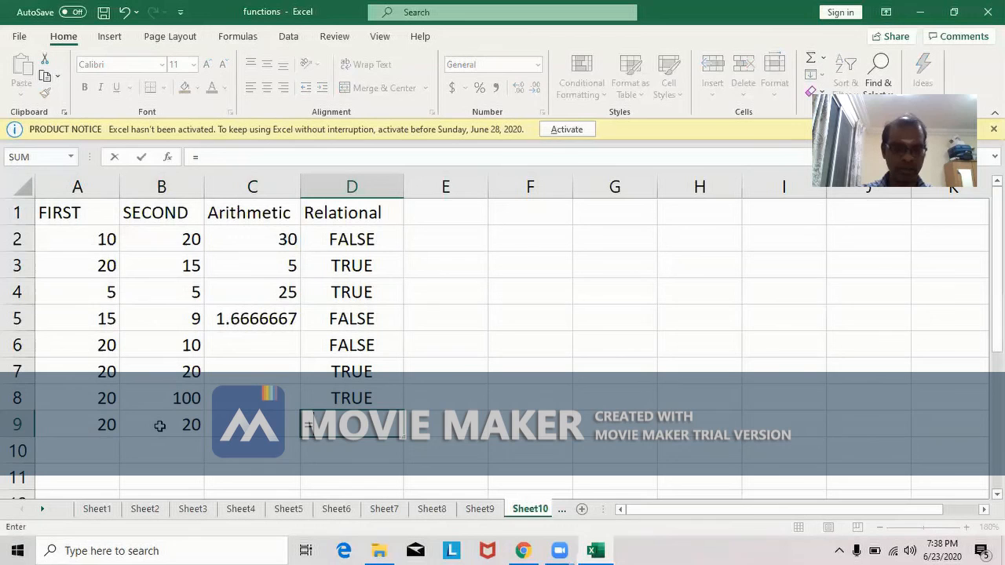
pyautogui.write('(a2<>')
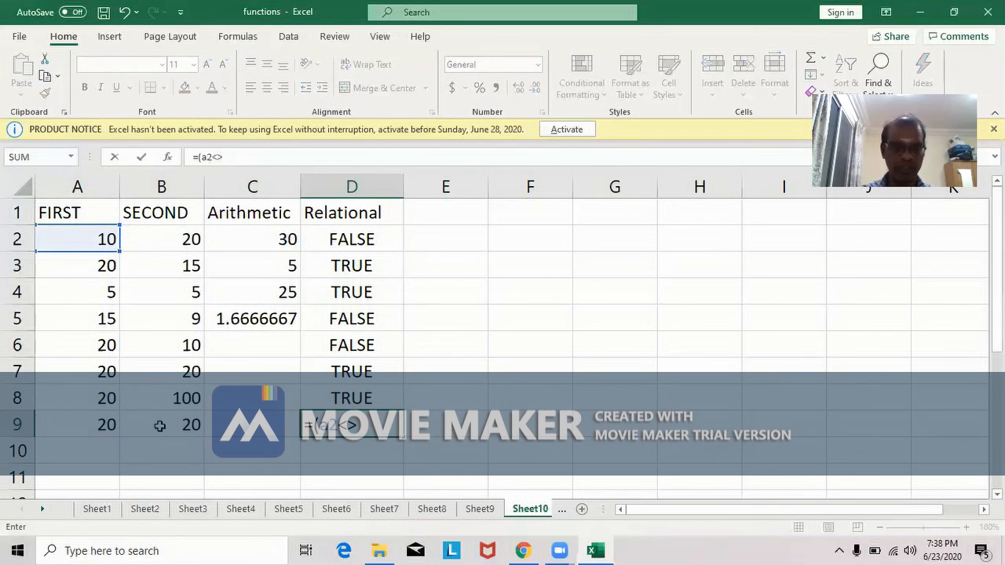
pyautogui.press('BackSpace')
pyautogui.press('BackSpace')
pyautogui.press('BackSpace')
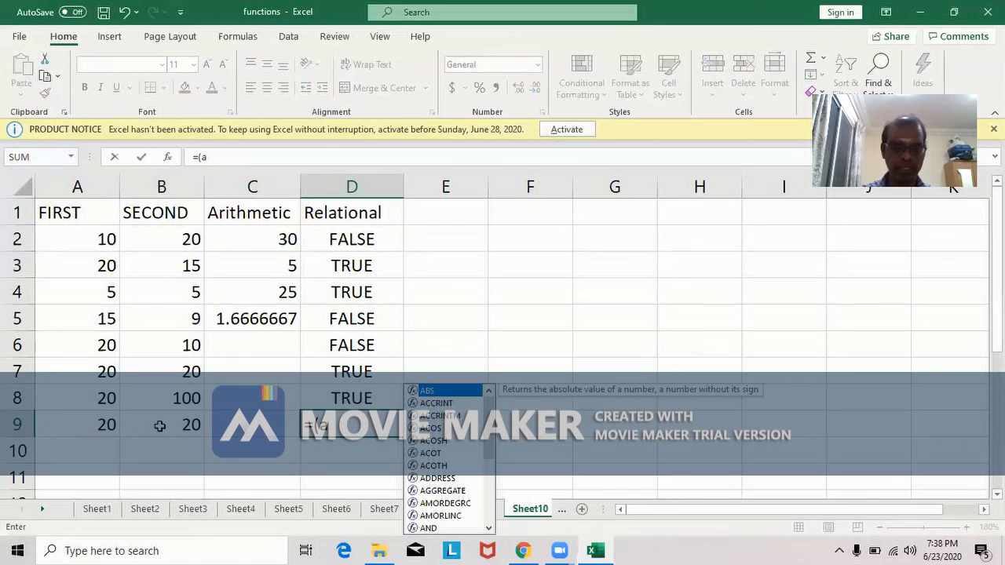
pyautogui.write('9<>b')
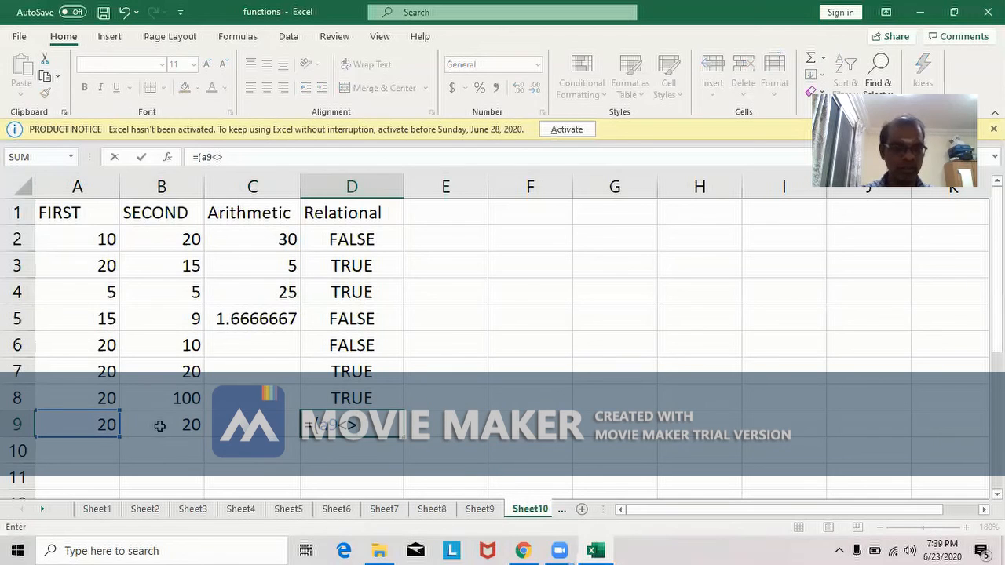
pyautogui.write('9)')
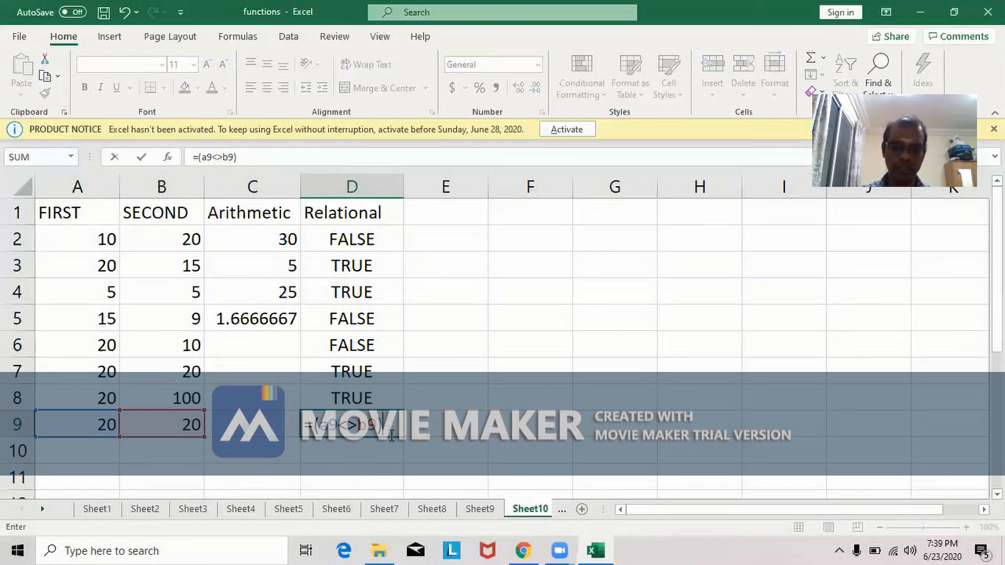
pyautogui.press('Return')
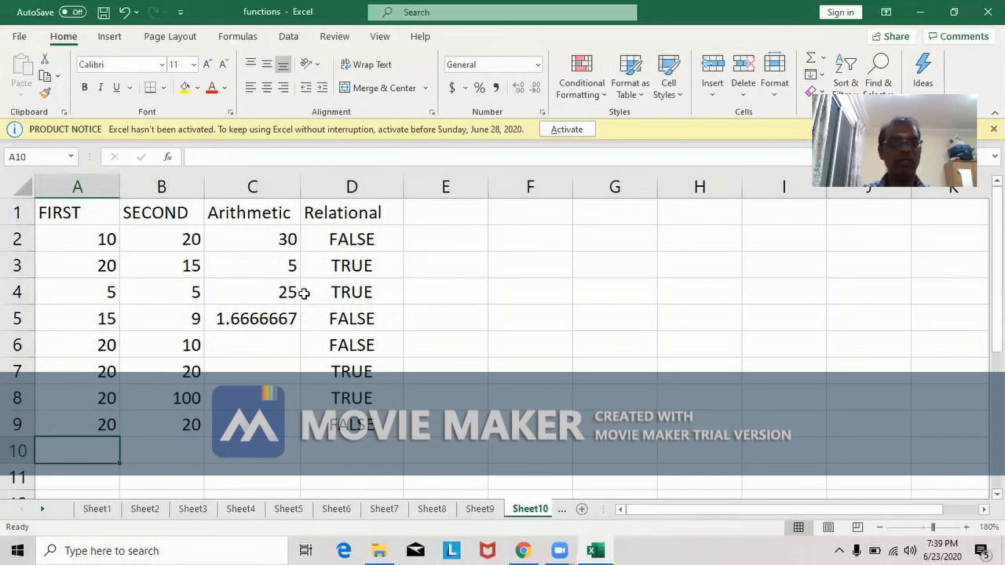
# - Review the relational formulas in cells D2, D3 and D9
pyautogui.click(355, 241)
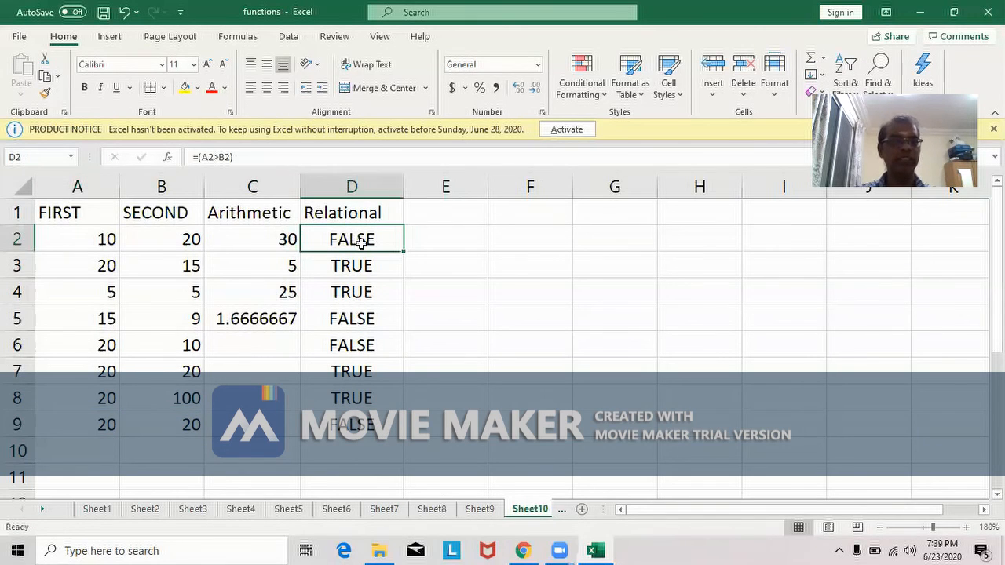
pyautogui.click(362, 272)
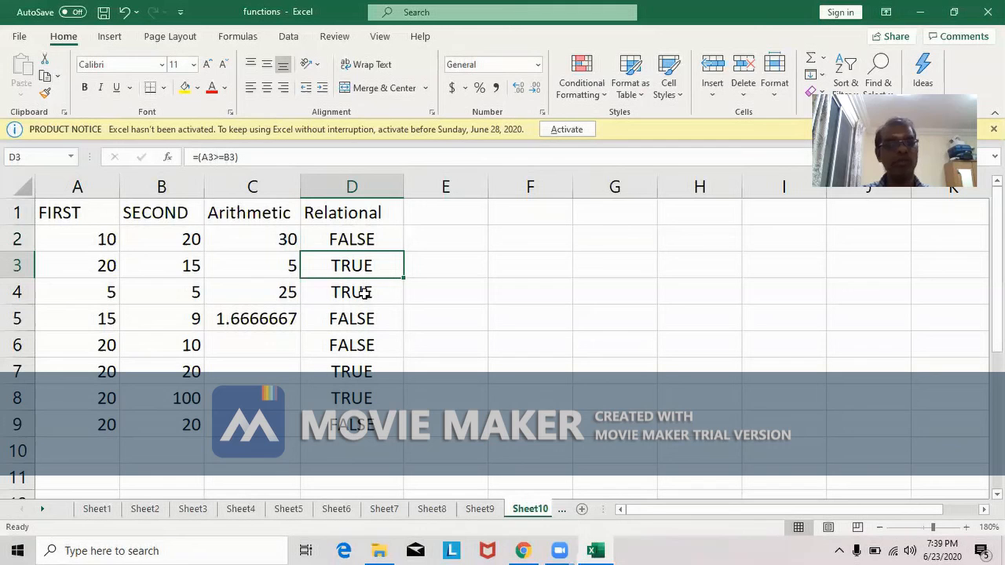
pyautogui.click(366, 425)
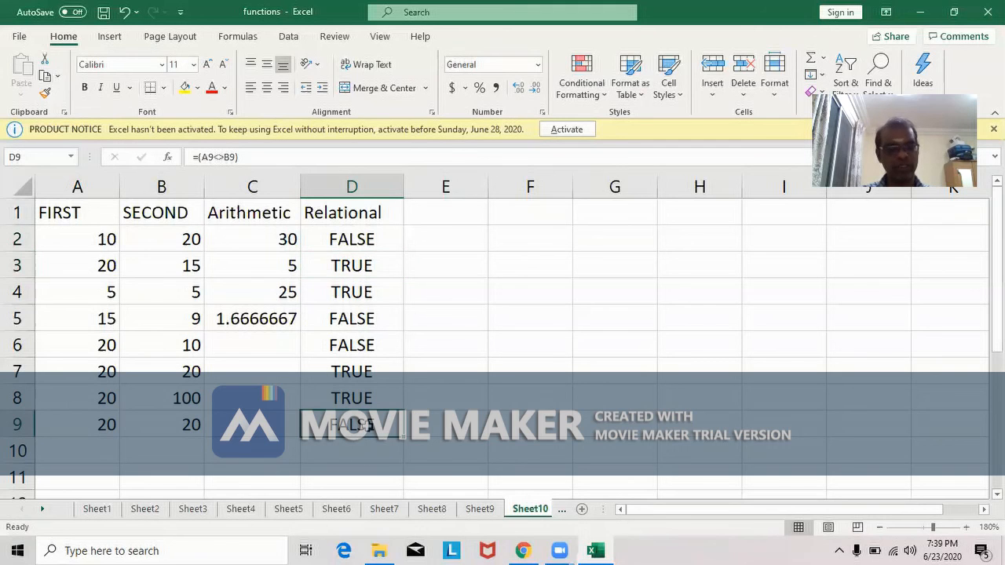
pyautogui.doubleClick(366, 425)
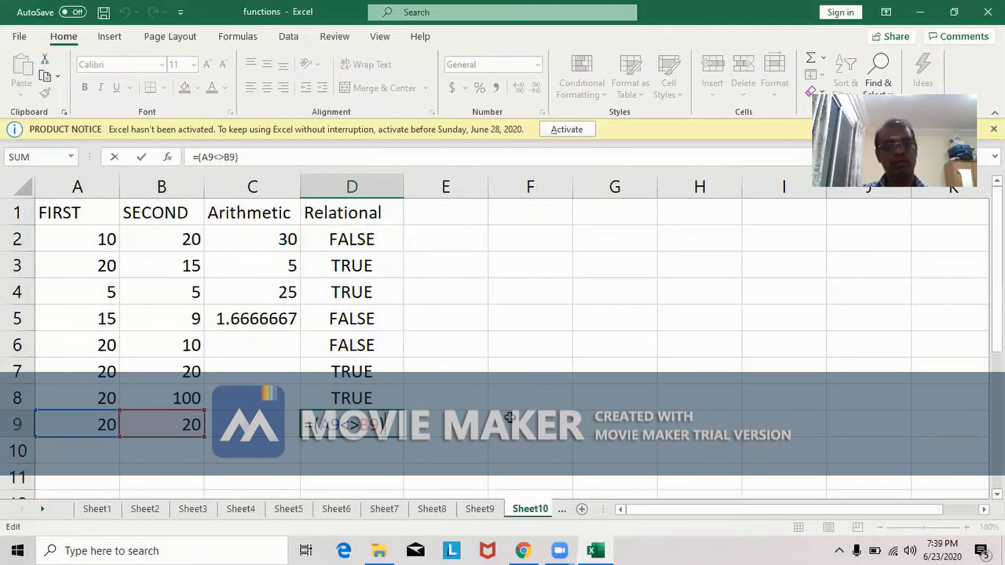
pyautogui.click(541, 416)
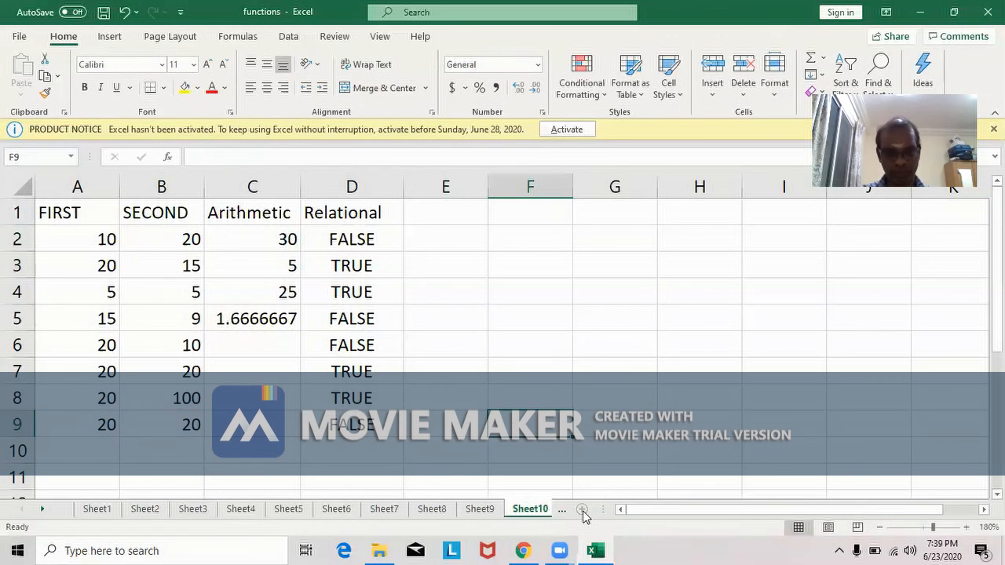
# - Add a new worksheet and set its zoom to 180%
pyautogui.click(582, 509)
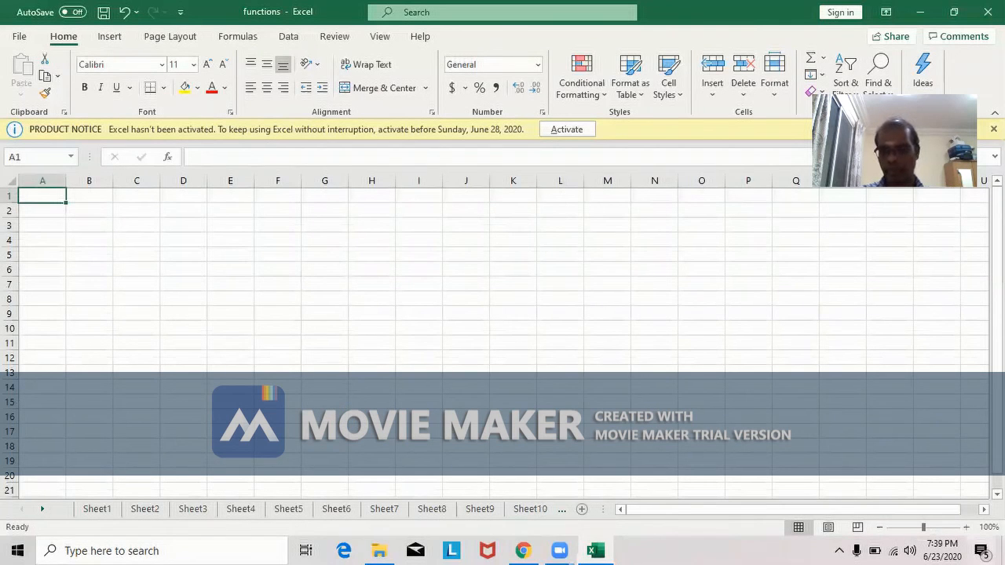
pyautogui.click(967, 527)
pyautogui.click(967, 528)
pyautogui.click(967, 528)
pyautogui.click(966, 528)
pyautogui.click(967, 528)
pyautogui.click(967, 528)
pyautogui.click(967, 528)
pyautogui.click(967, 527)
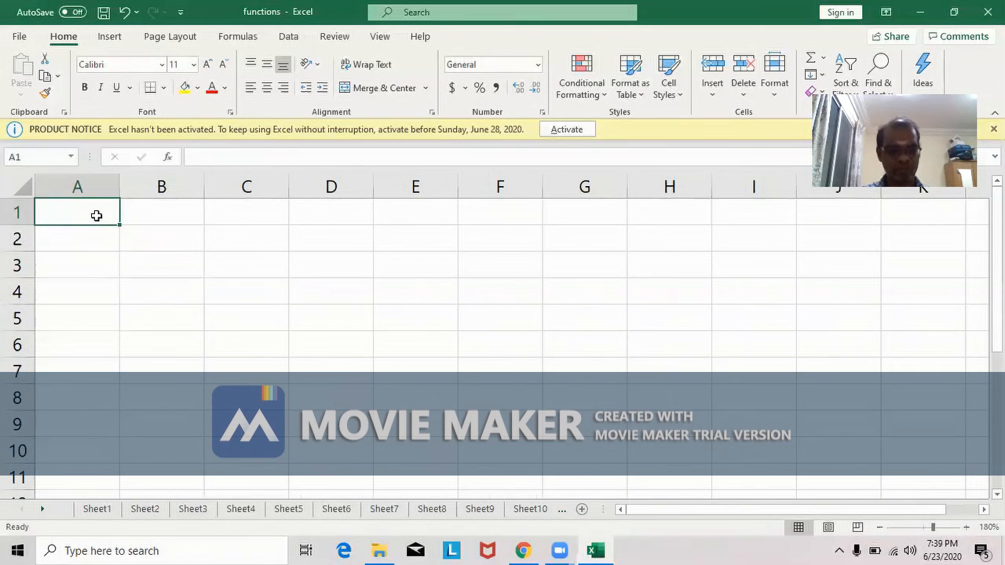
# - Enter the heading Name in cell A1 and three people's names in cells A2 to A4
pyautogui.write('Name')
pyautogui.press('Return')
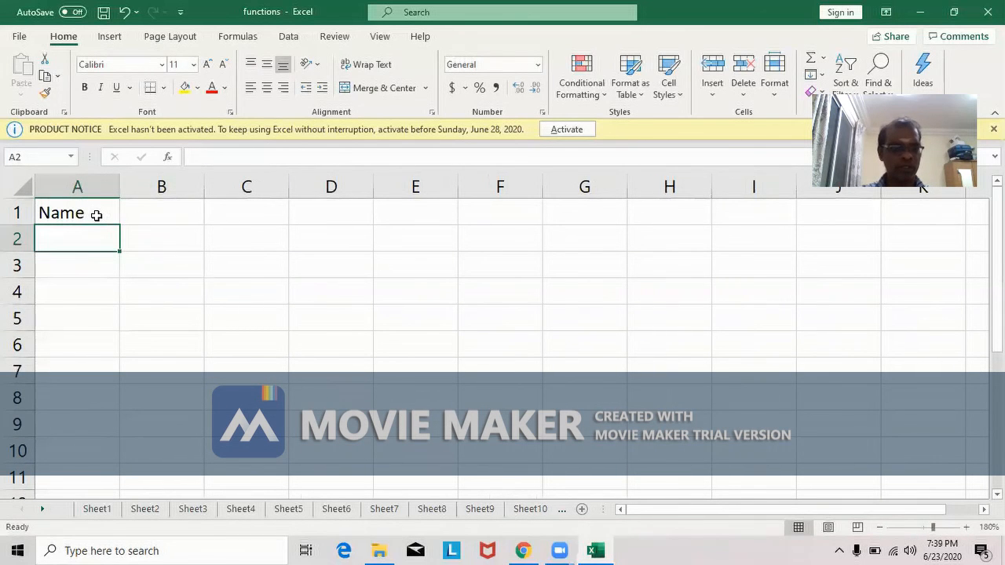
pyautogui.write('Selvam')
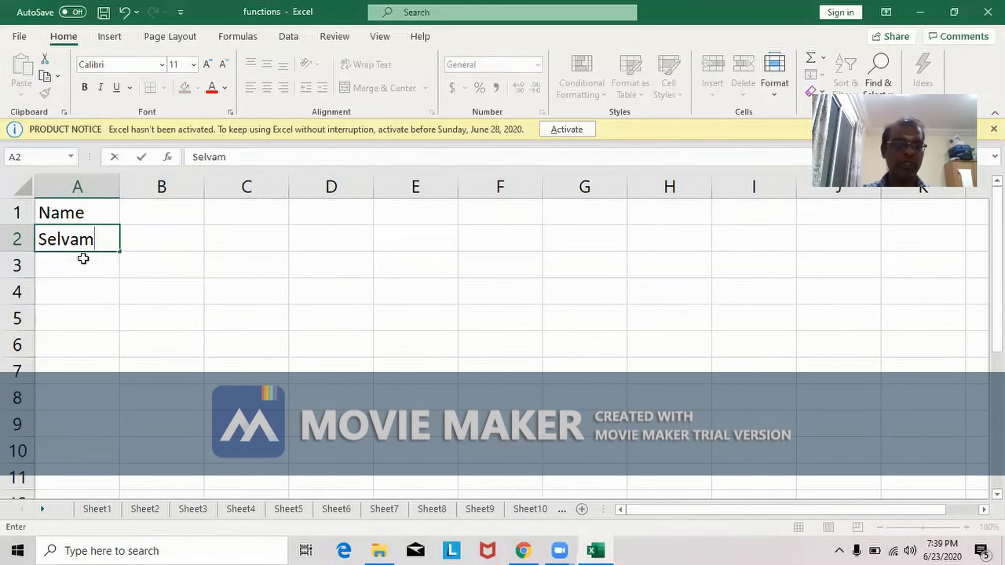
pyautogui.press('Return')
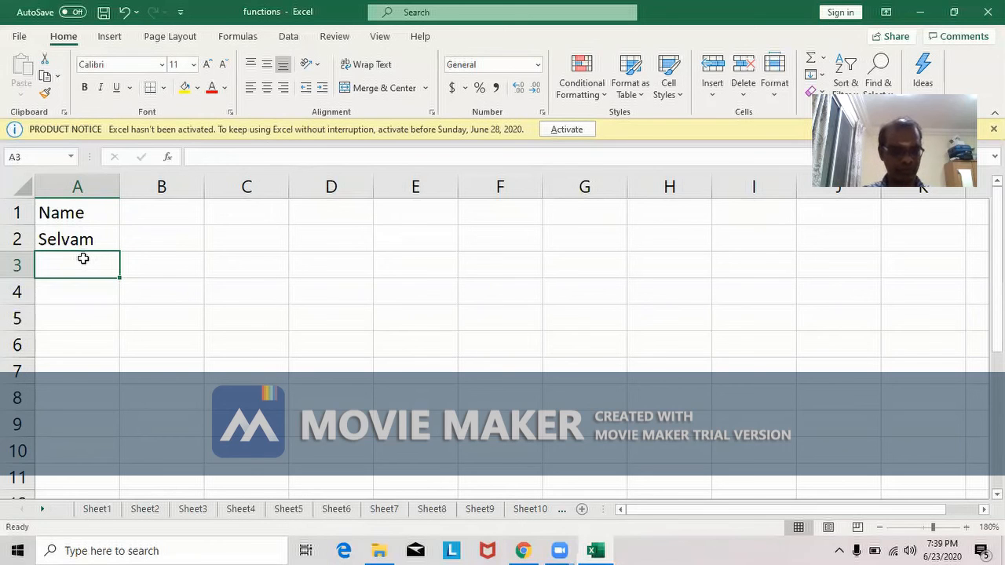
pyautogui.write('Guru')
pyautogui.press('Return')
pyautogui.write('Baskar')
pyautogui.press('Return')
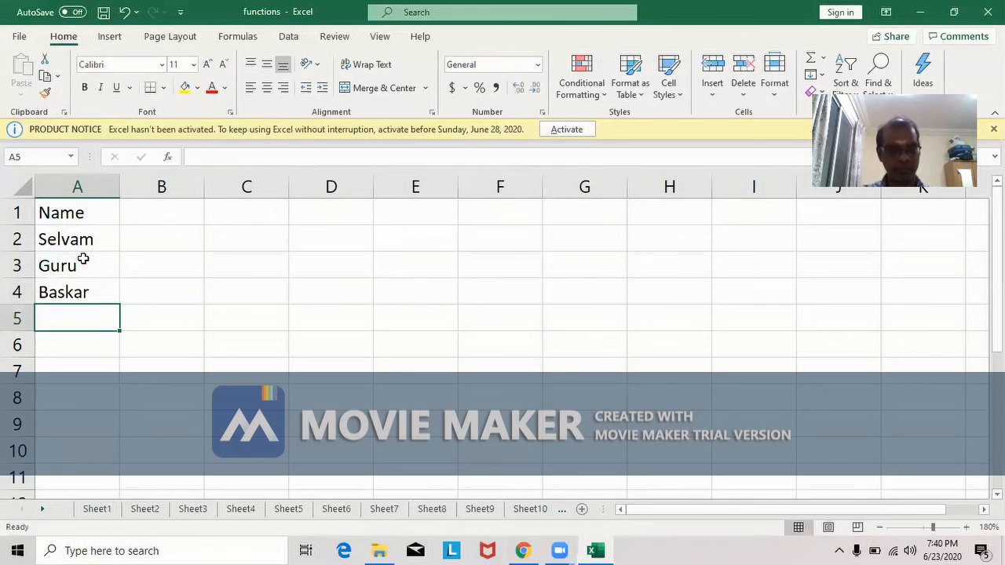
# - Extend the Name column with four more people's names in cells A5 to A8
pyautogui.write('Senthik')
pyautogui.press('BackSpace')
pyautogui.write('l')
pyautogui.press('Return')
pyautogui.write('Sarika')
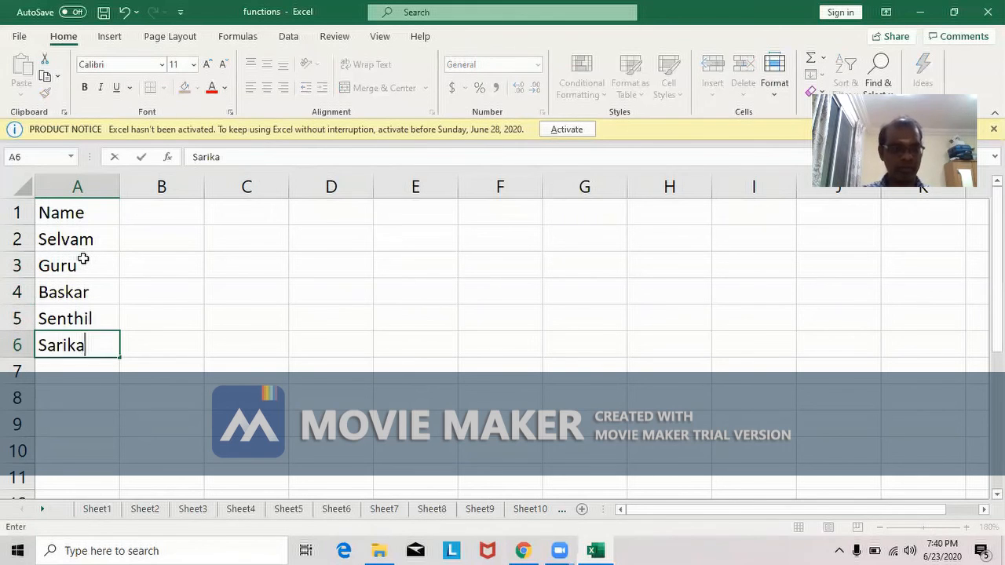
pyautogui.press('Return')
pyautogui.write('Ezhil')
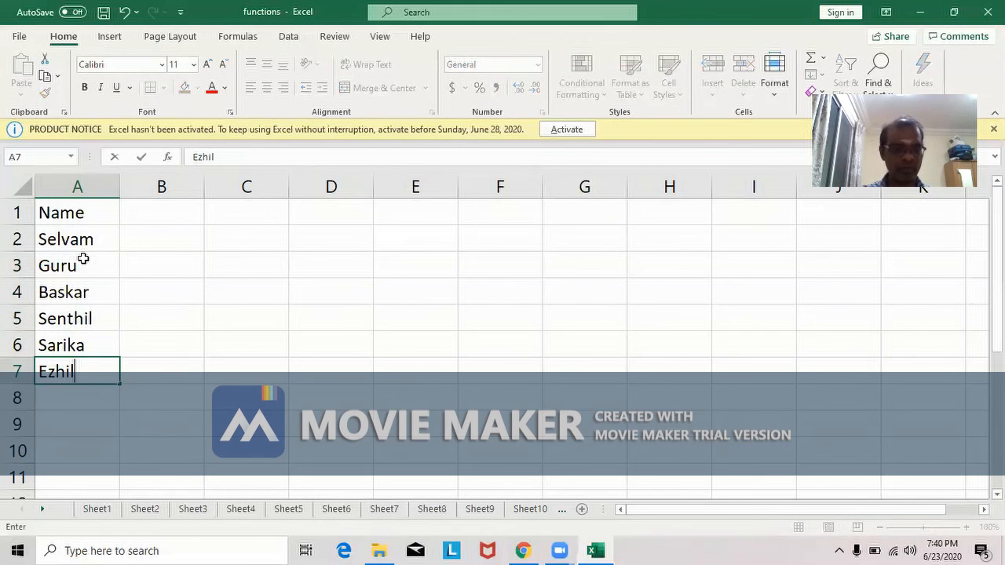
pyautogui.press('Return')
pyautogui.write('Rani')
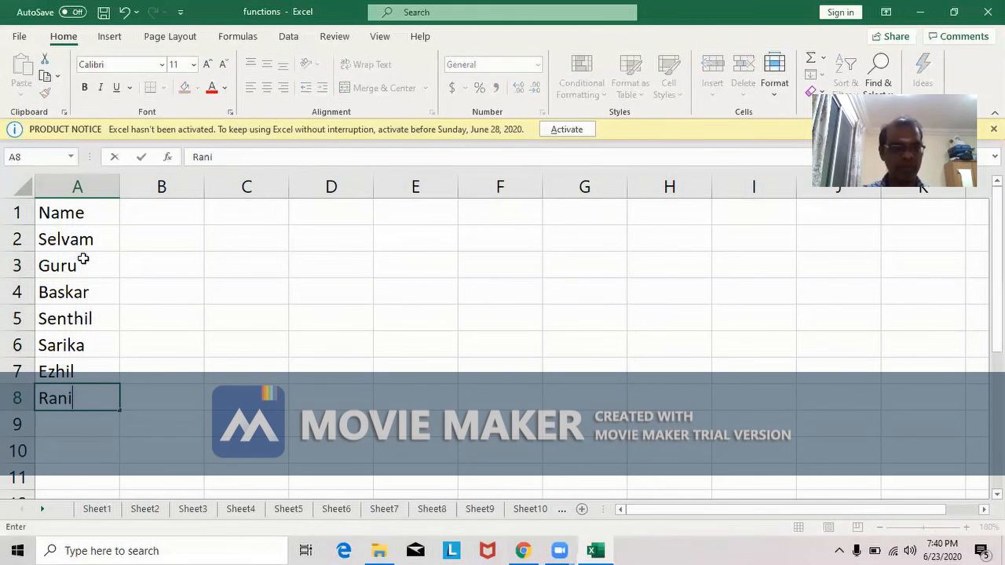
pyautogui.press('Return')
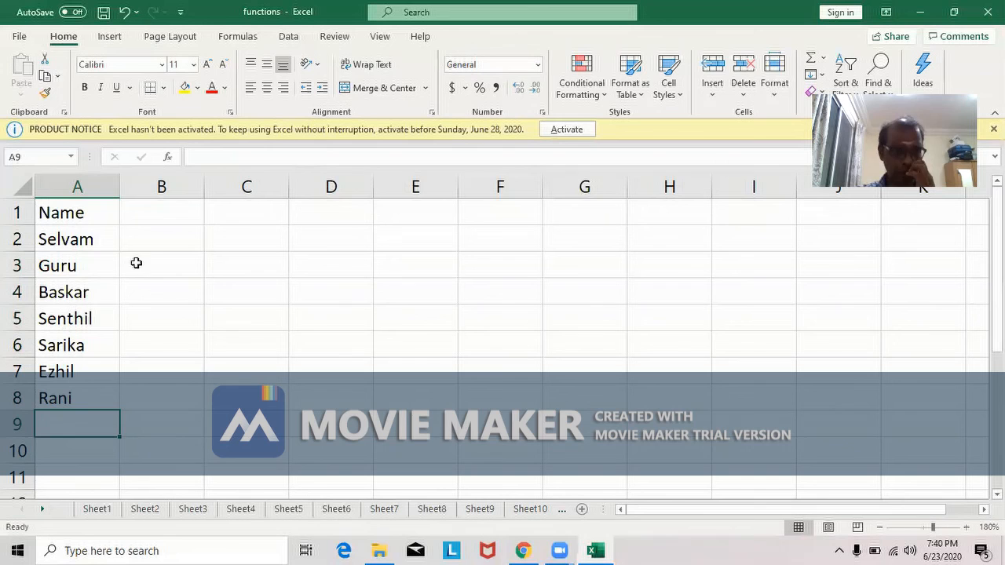
# - Enter the heading Tamil in cell B1 and the marks 10, 90, 20 and 80 in cells B2 to B5
pyautogui.click(163, 219)
pyautogui.write('Tamil')
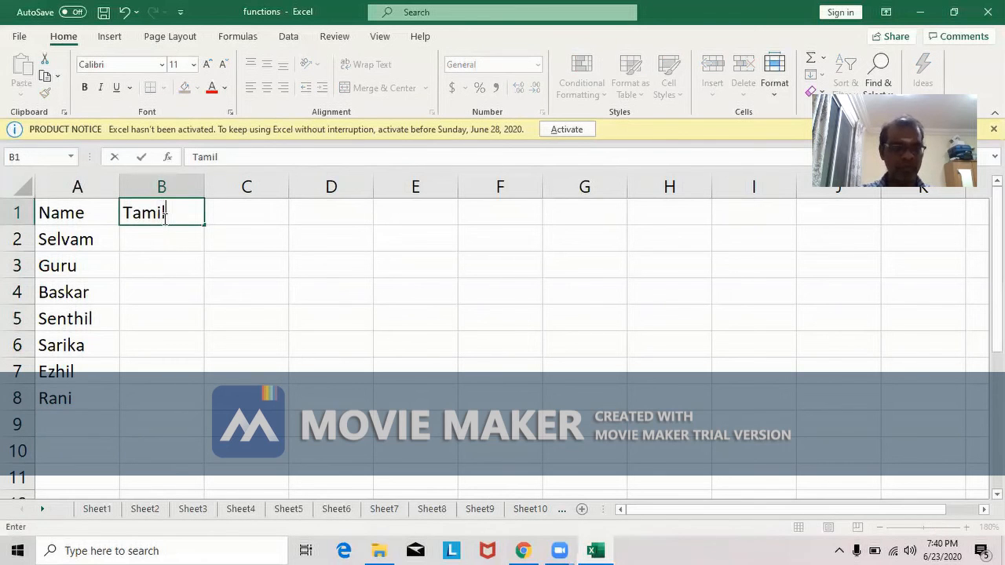
pyautogui.press('Return')
pyautogui.write('10')
pyautogui.press('Return')
pyautogui.write('90')
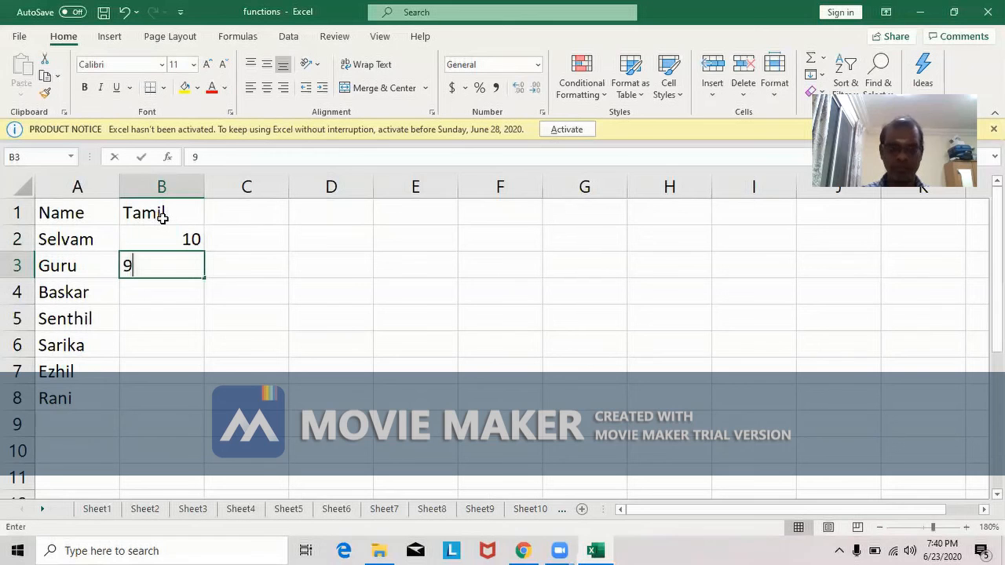
pyautogui.press('Return')
pyautogui.write('20')
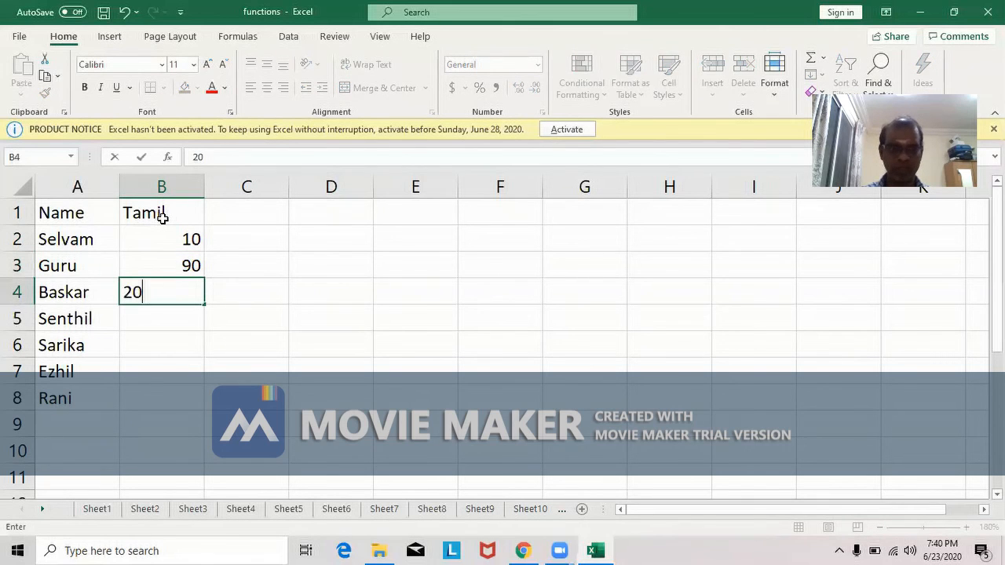
pyautogui.press('Return')
pyautogui.write('80')
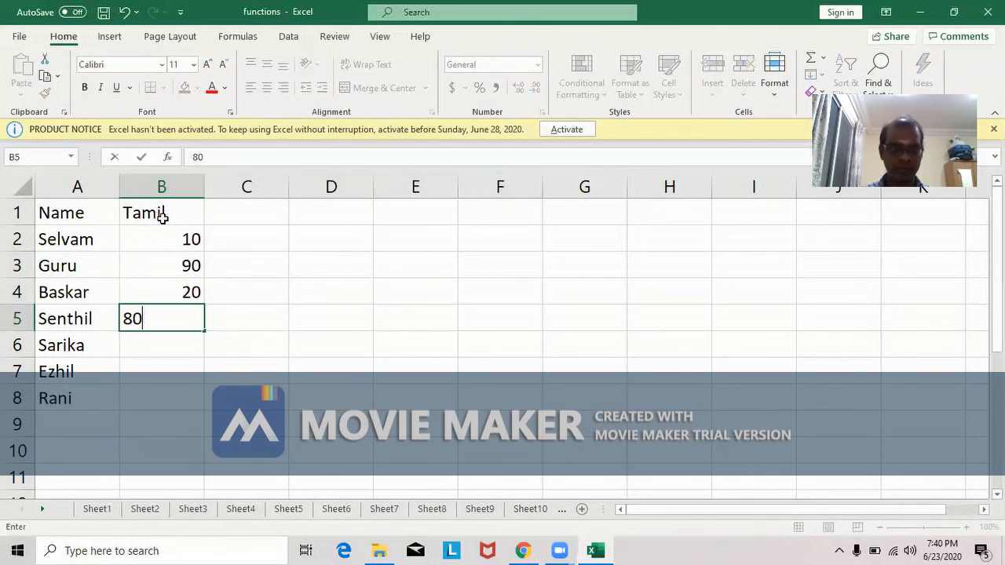
pyautogui.press('Return')
# - Complete the Tamil column with the marks 100, 30 and 45 in cells B6 to B8
pyautogui.write('100')
pyautogui.press('Return')
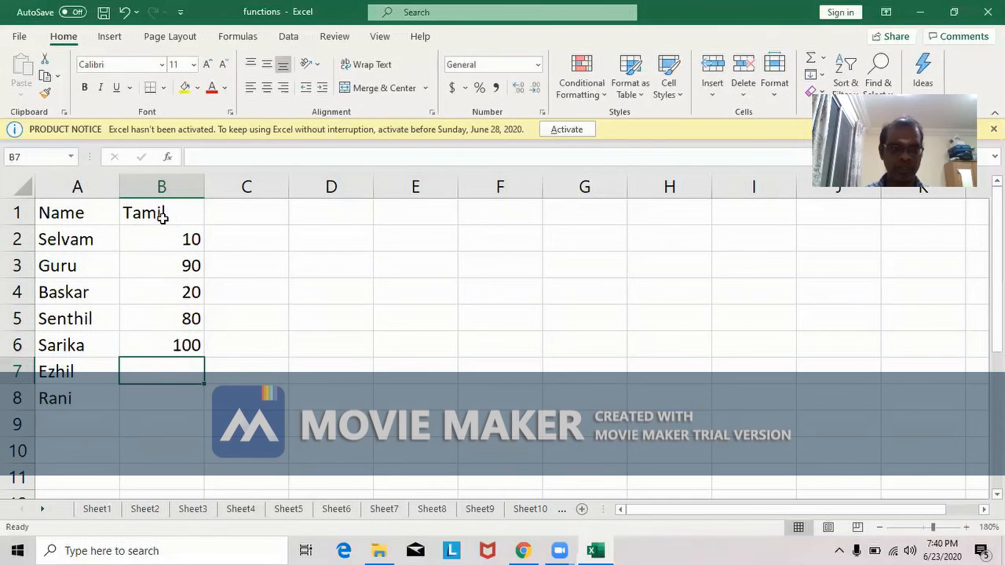
pyautogui.write('30')
pyautogui.press('Return')
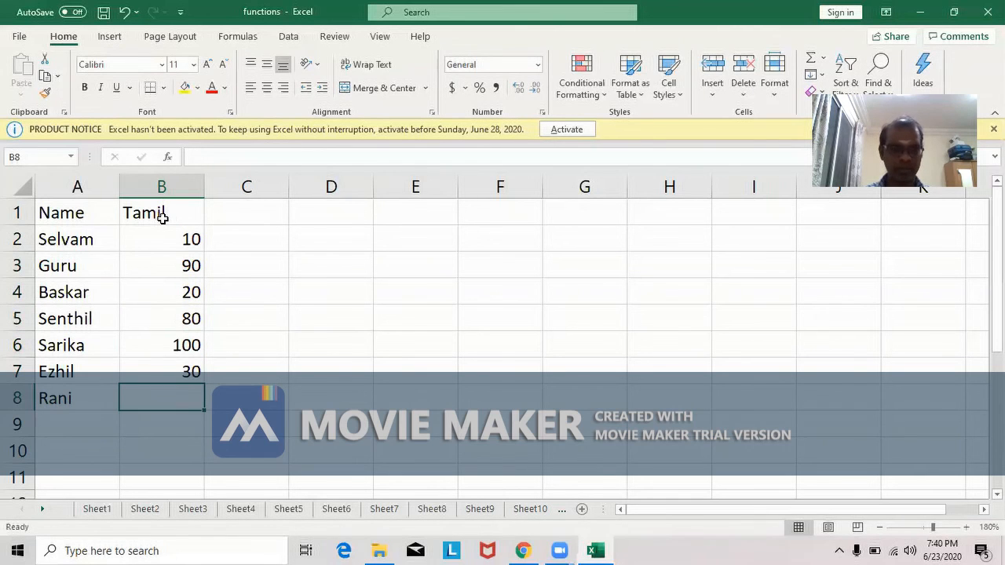
pyautogui.write('45')
pyautogui.press('Return')
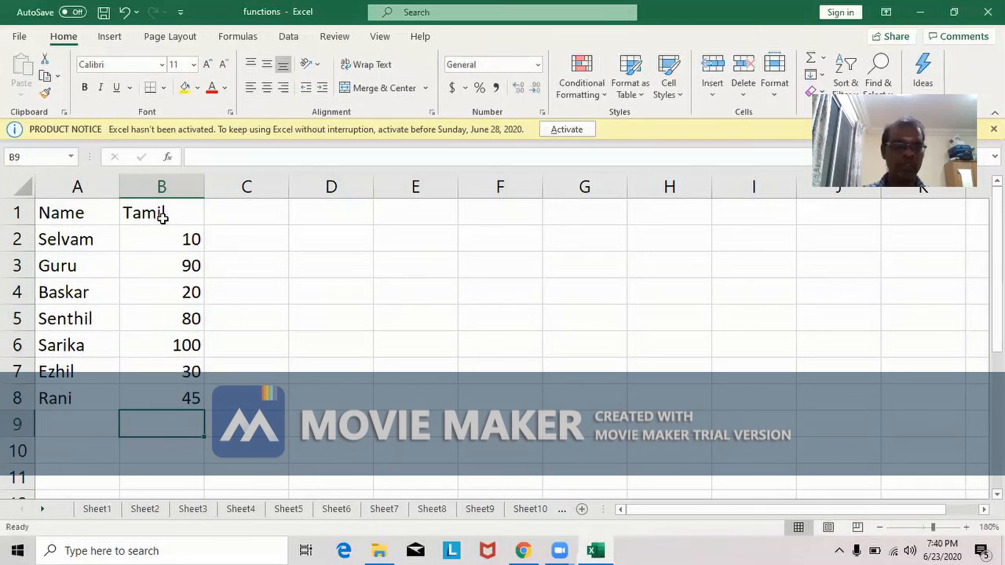
# - Enter the heading Result in cell C1
pyautogui.click(238, 213)
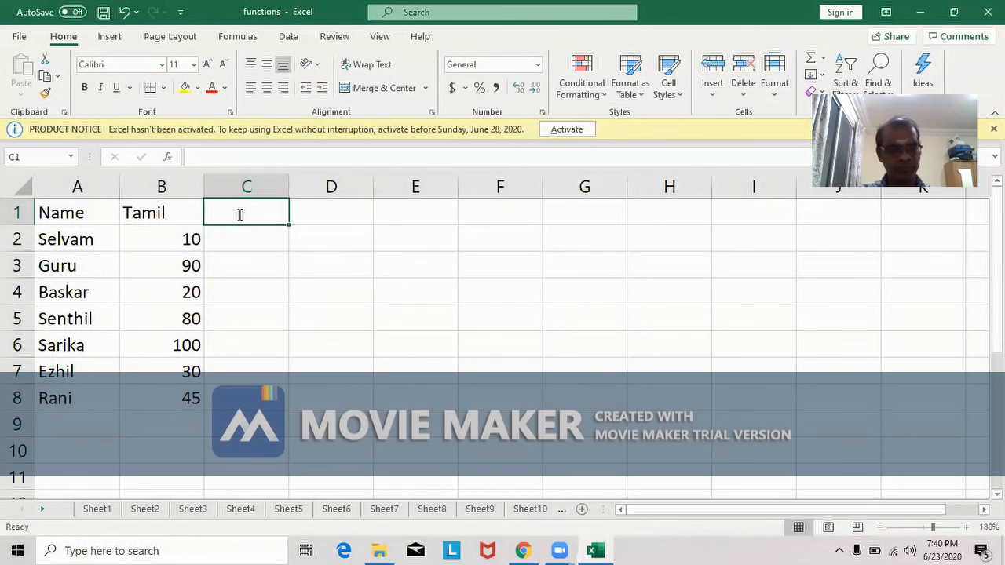
pyautogui.write('Result')
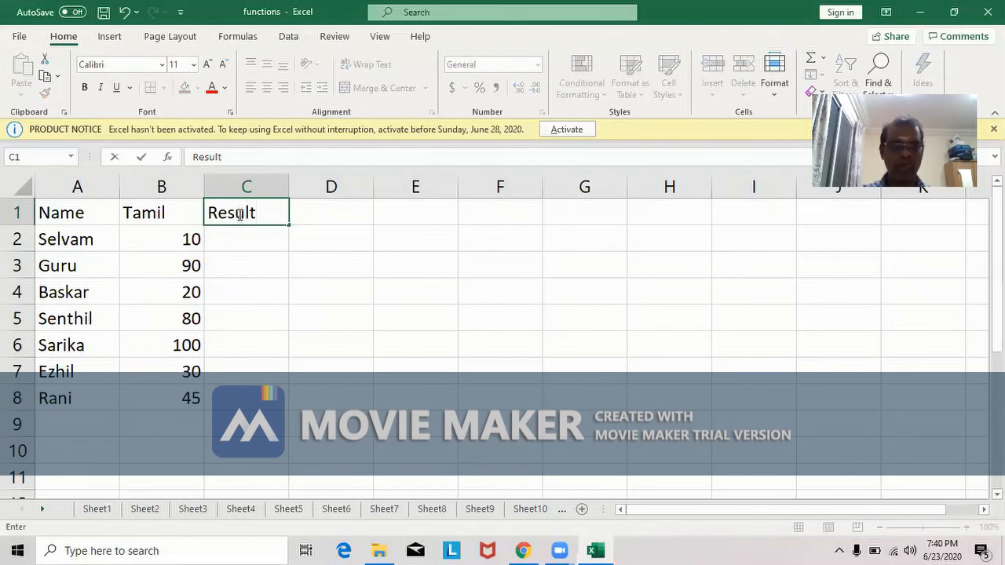
pyautogui.press('Return')
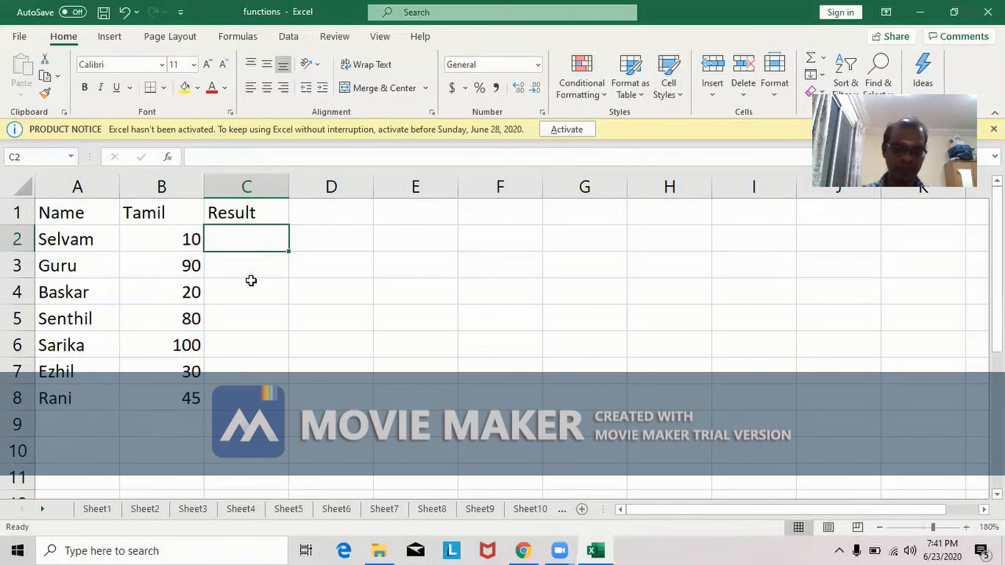
# - Enter the relational formula =(B2>=35) in cell C2 to test the first Tamil mark
pyautogui.write('=(')
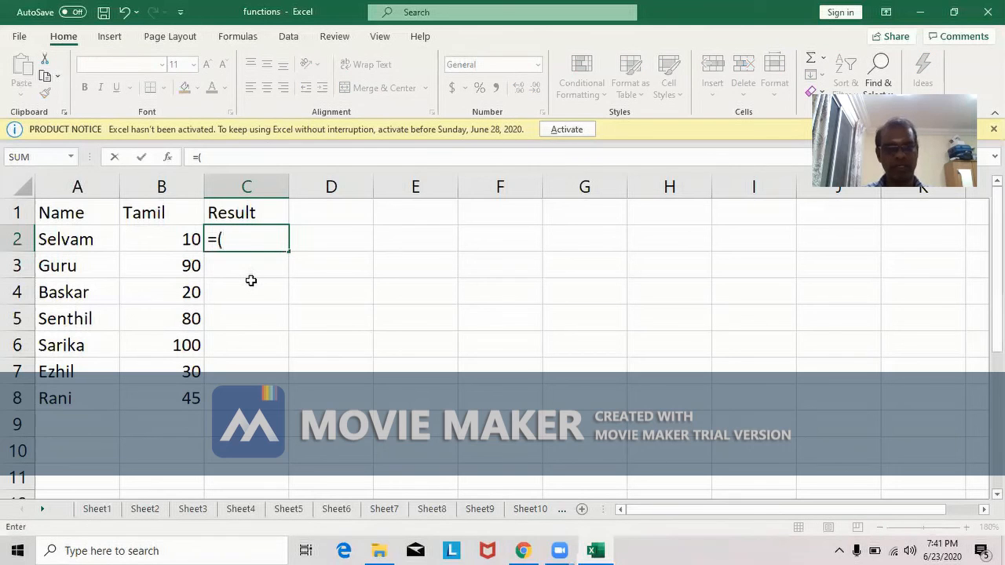
pyautogui.write('b')
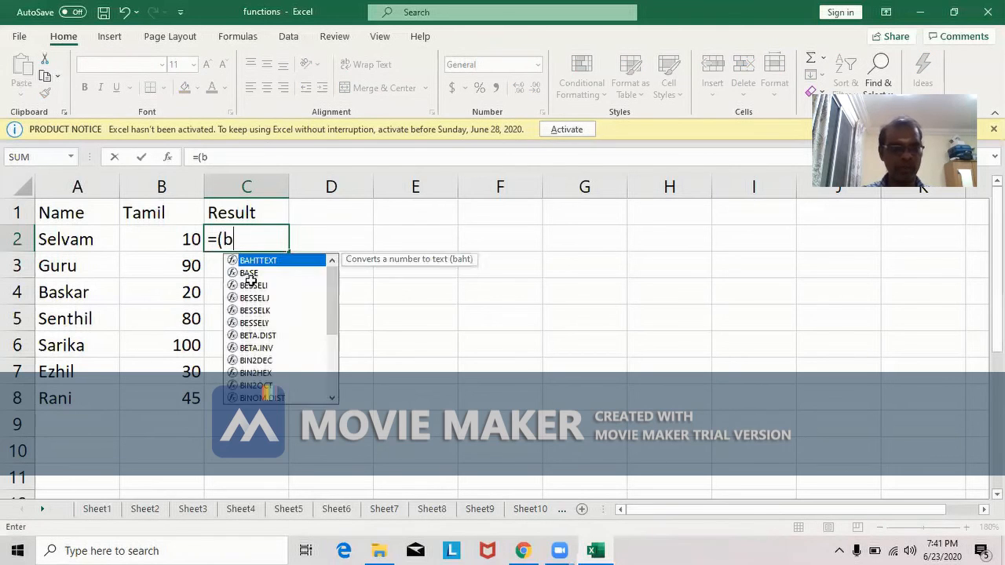
pyautogui.write('2>=')
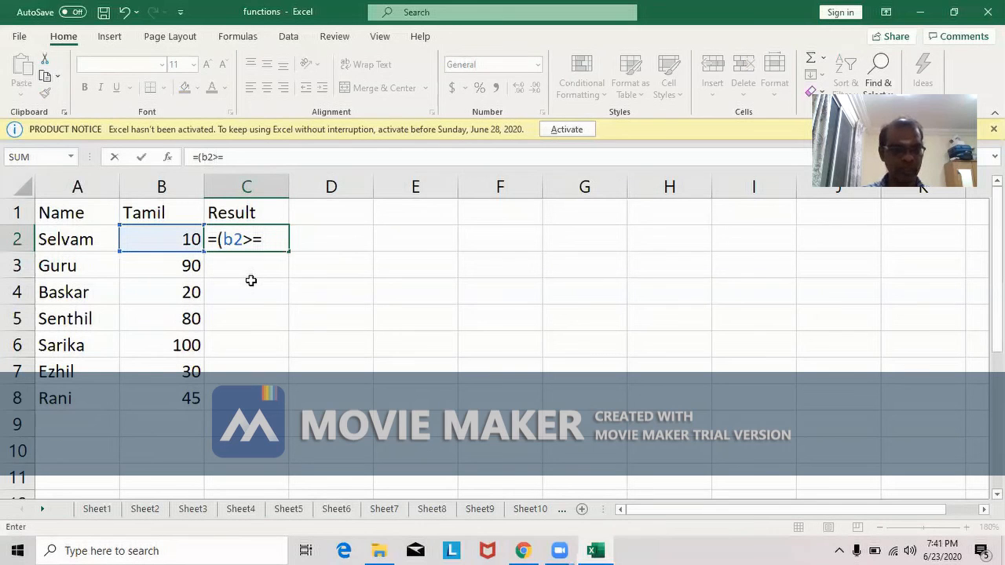
pyautogui.write('35)')
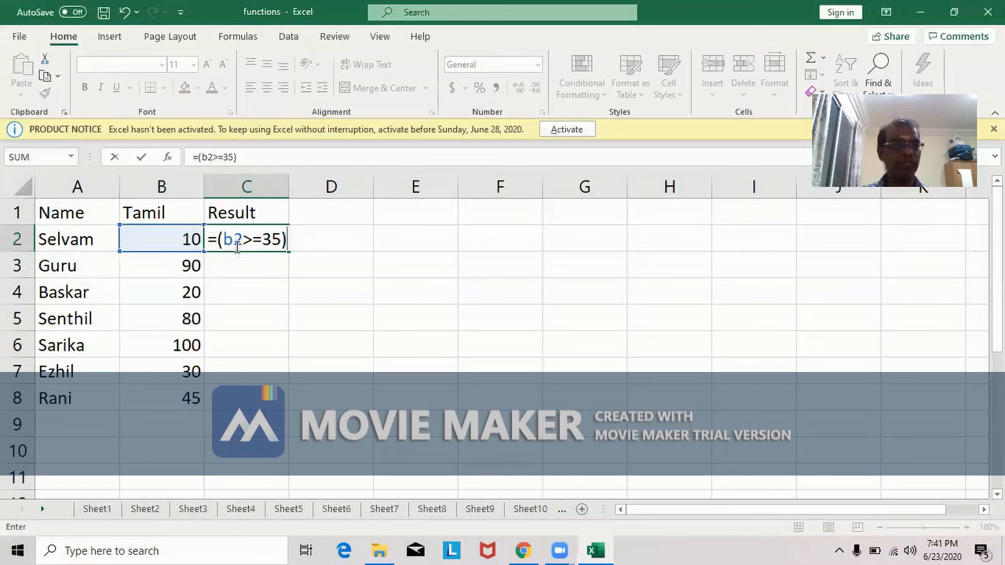
pyautogui.press('Return')
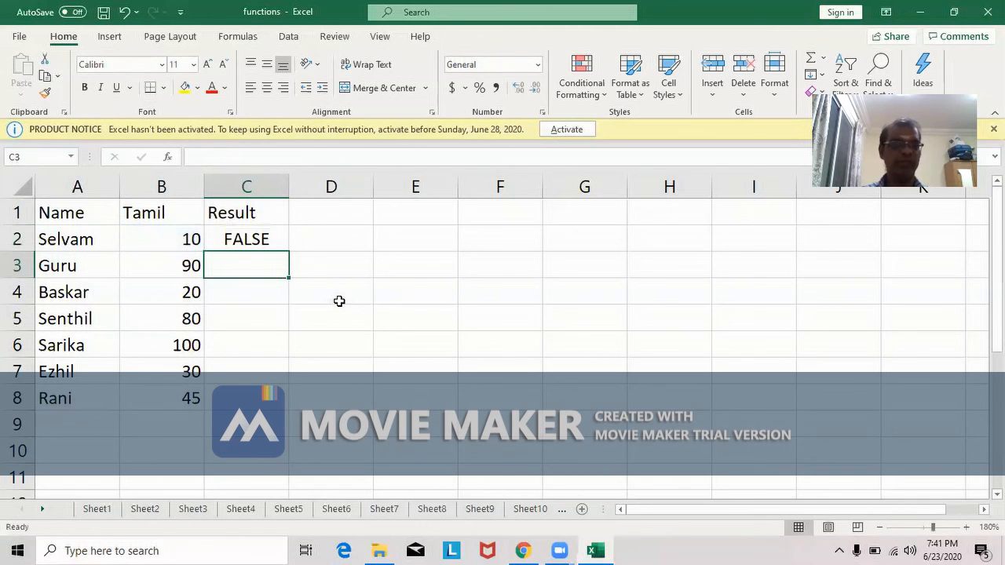
# - Fill the C2 formula down the Result column to C8, checking the copied formula in C3 on the way
pyautogui.click(276, 240)
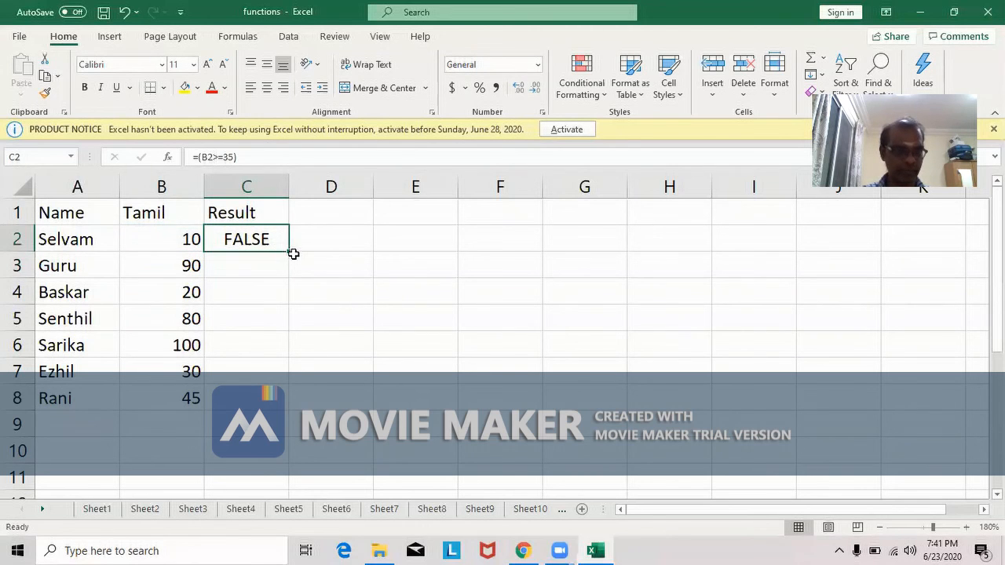
pyautogui.moveTo(289, 252); pyautogui.dragTo(287, 275)
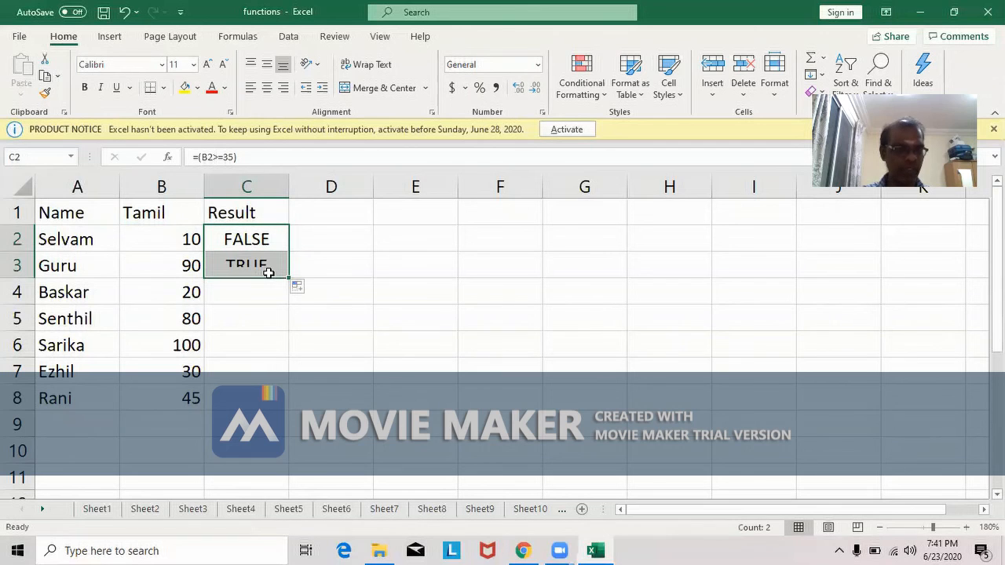
pyautogui.click(264, 268)
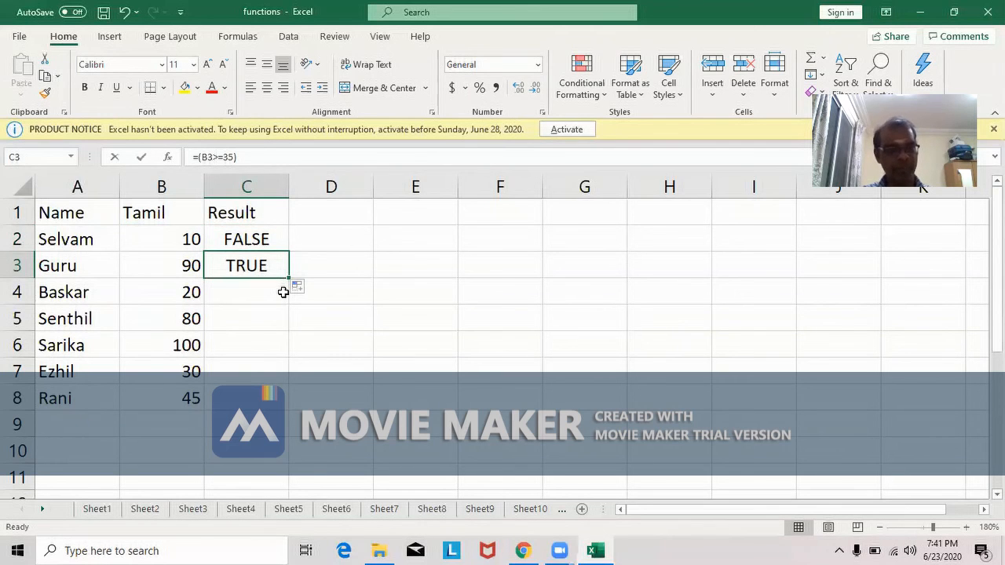
pyautogui.press('F2')
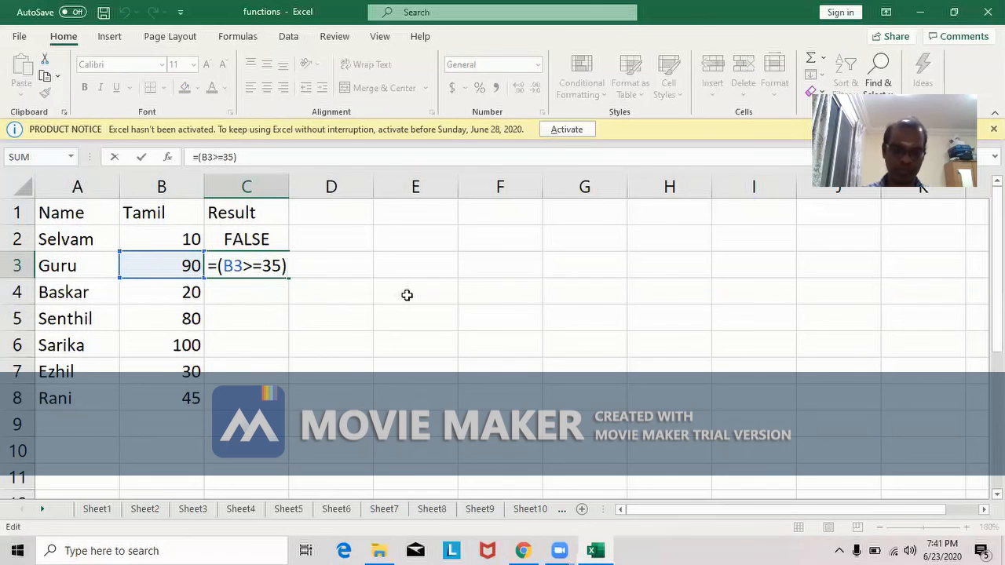
pyautogui.press('Return')
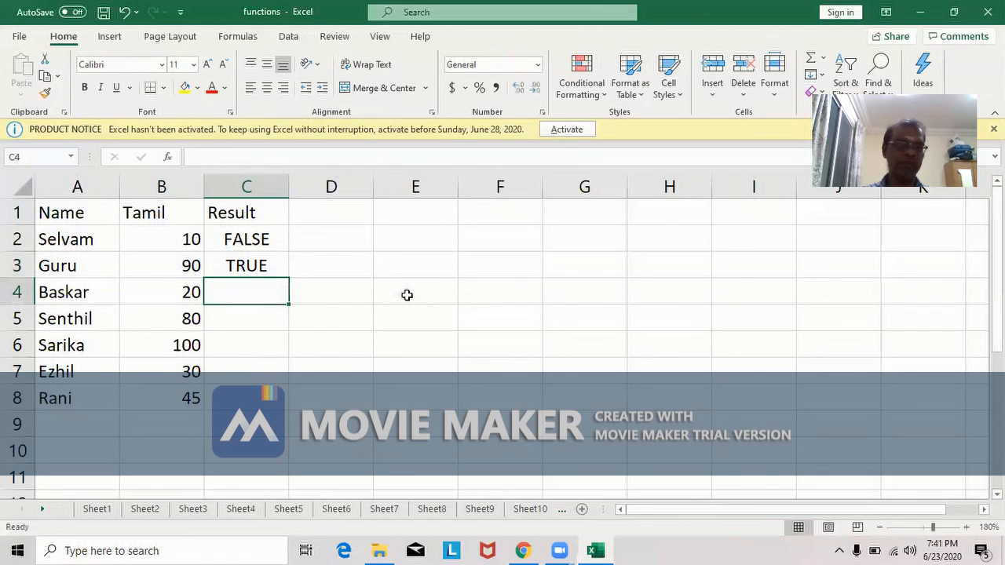
pyautogui.click(267, 267)
pyautogui.moveTo(289, 278); pyautogui.dragTo(288, 406)
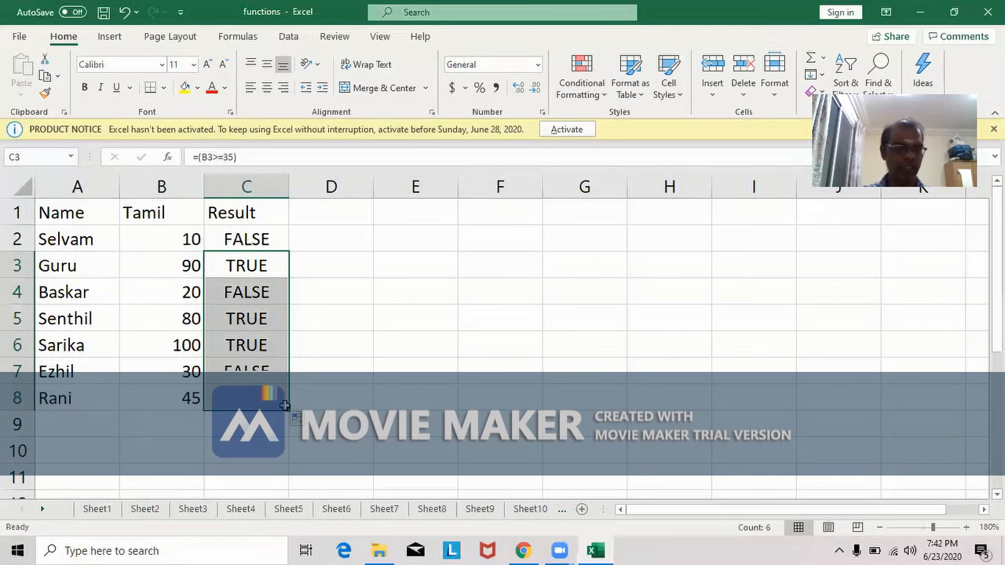
# - Set the Tamil mark in cell B7 to 35 and inspect the result formula in C7
pyautogui.click(187, 372)
pyautogui.write('35')
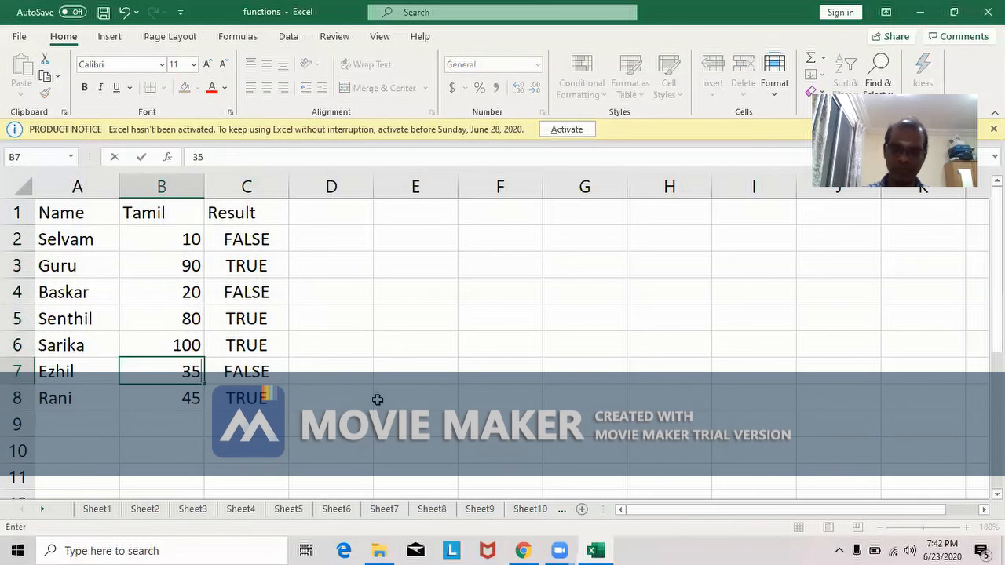
pyautogui.press('Return')
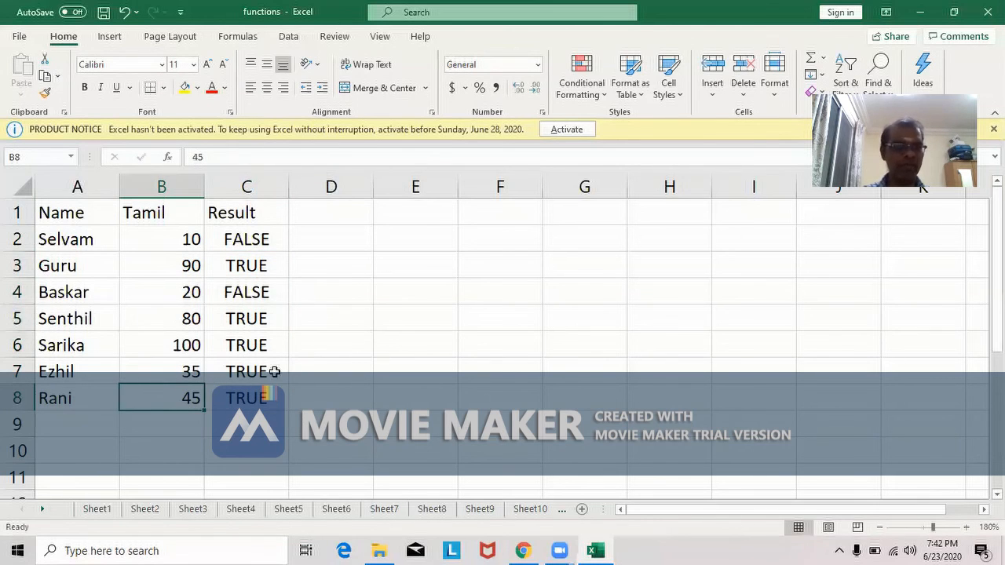
pyautogui.click(272, 371)
pyautogui.doubleClick(272, 371)
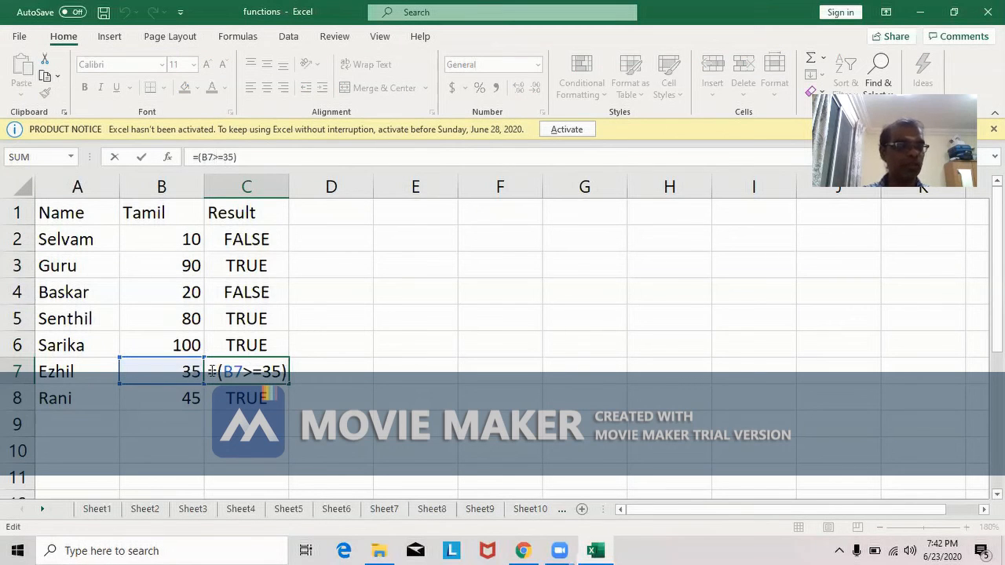
pyautogui.click(365, 423)
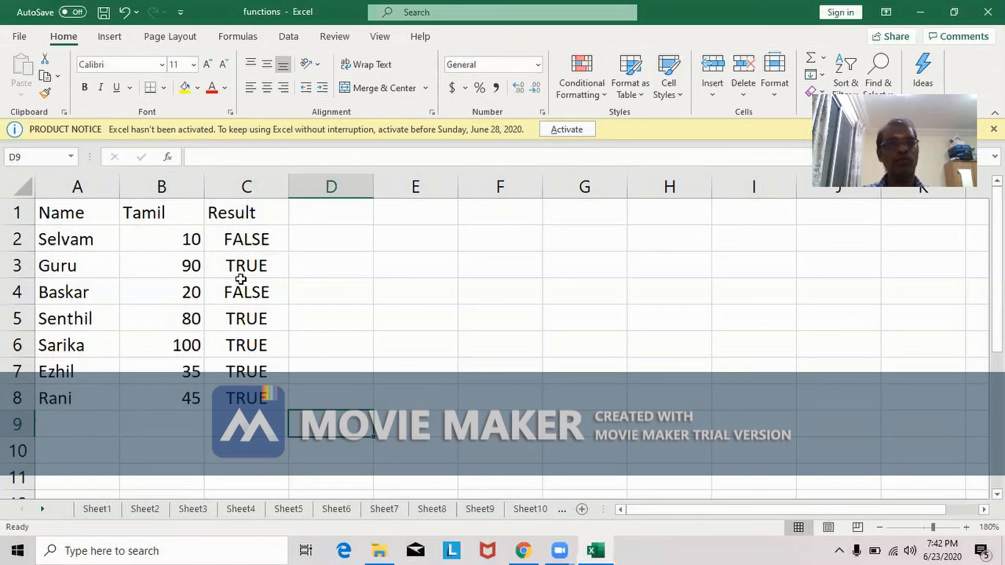
# - Enter the heading Result in cell D1 for a second result column
pyautogui.click(326, 214)
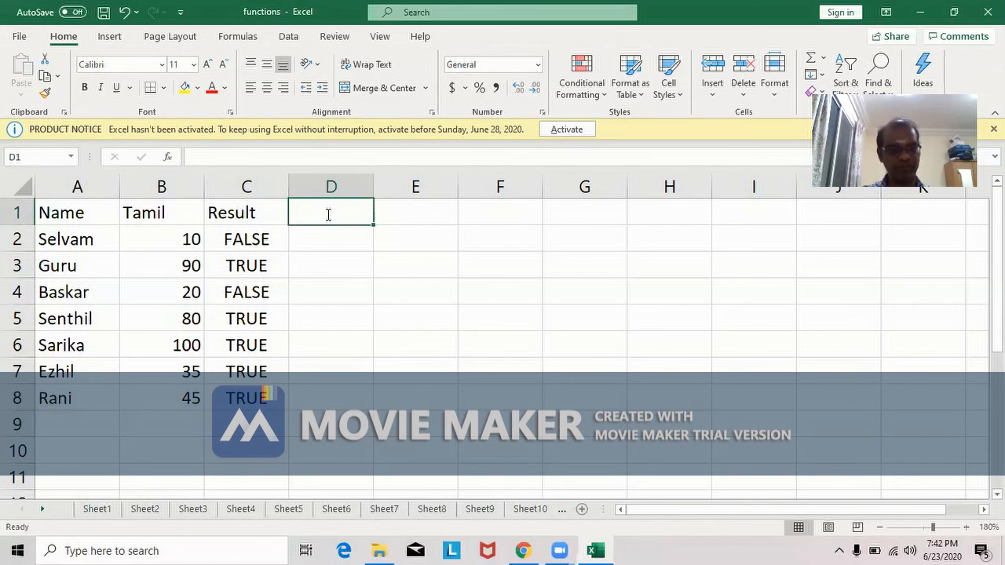
pyautogui.write('Result')
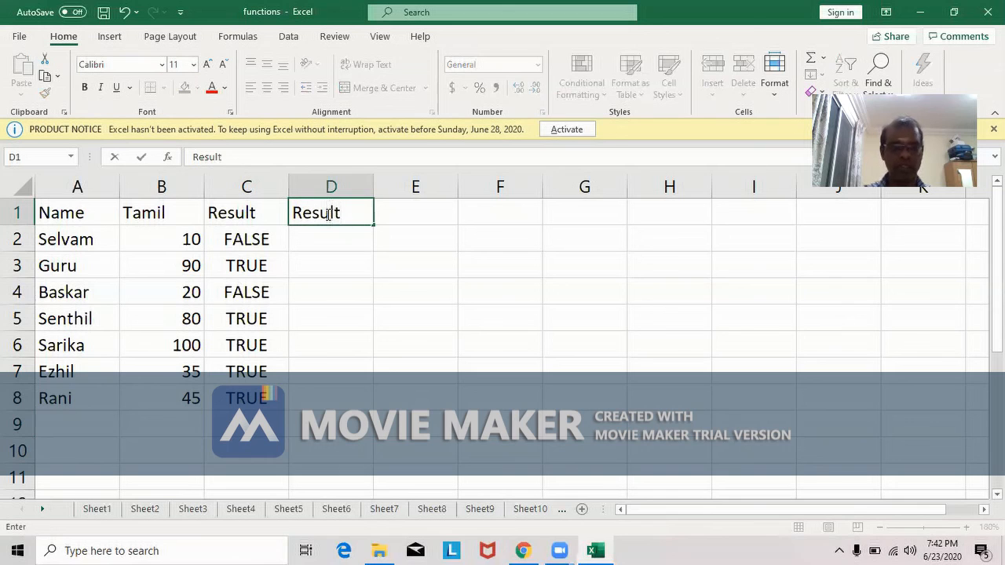
pyautogui.press('Return')
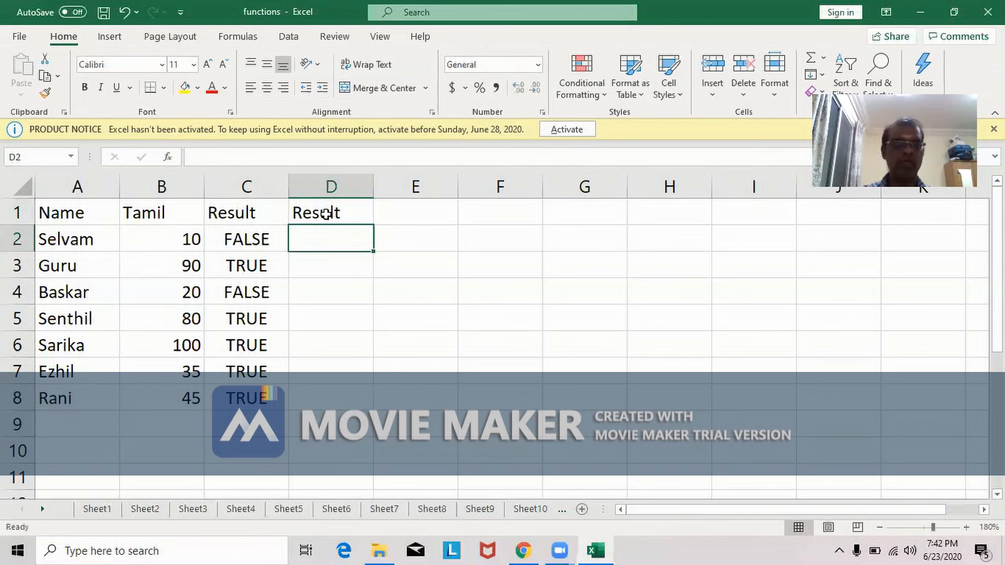
pyautogui.click(262, 241)
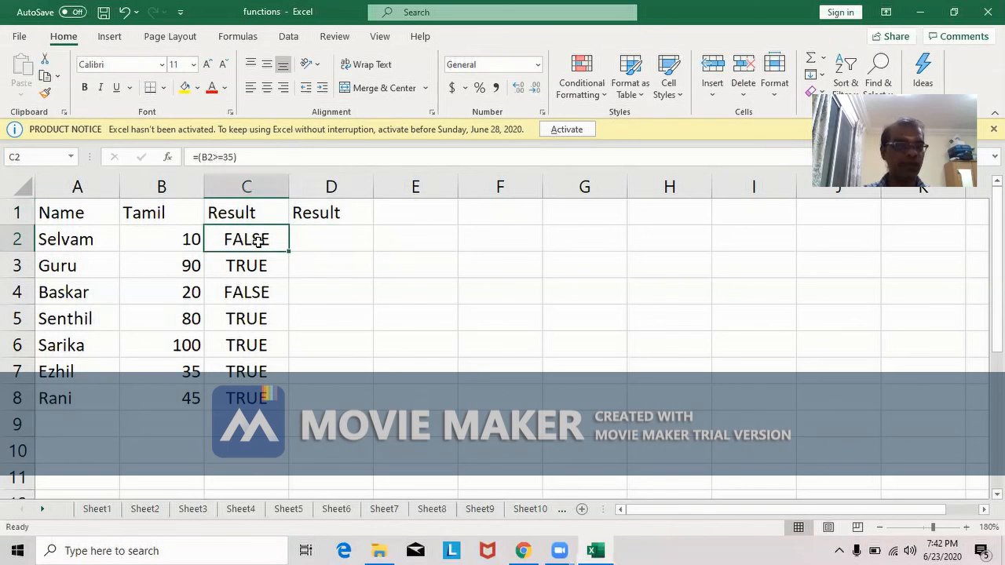
pyautogui.click(329, 241)
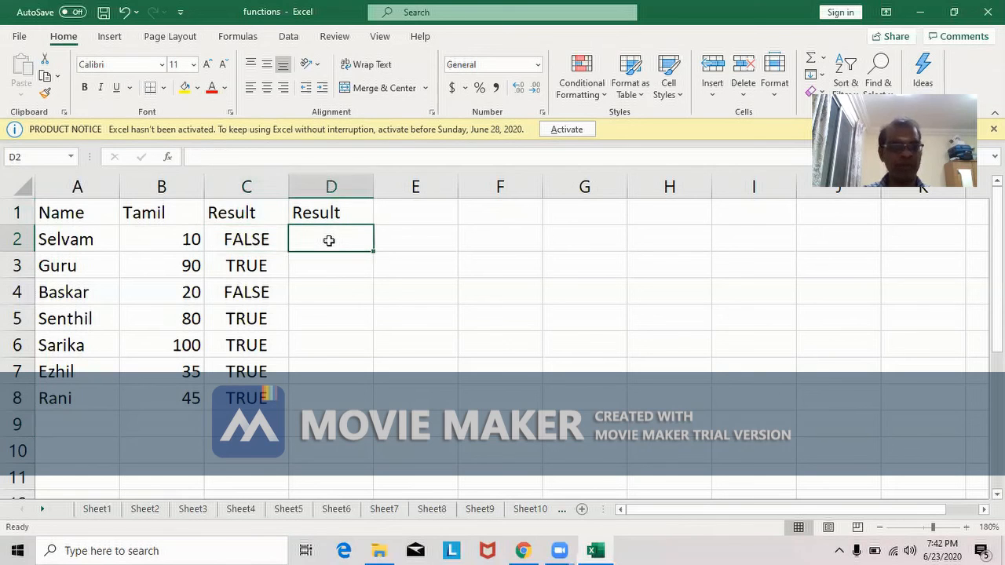
pyautogui.click(265, 268)
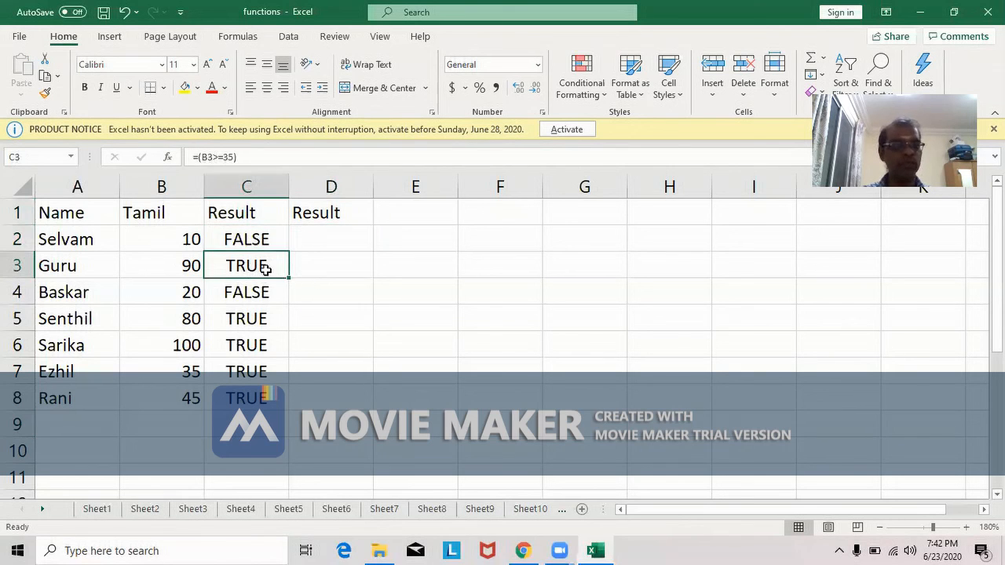
pyautogui.click(335, 265)
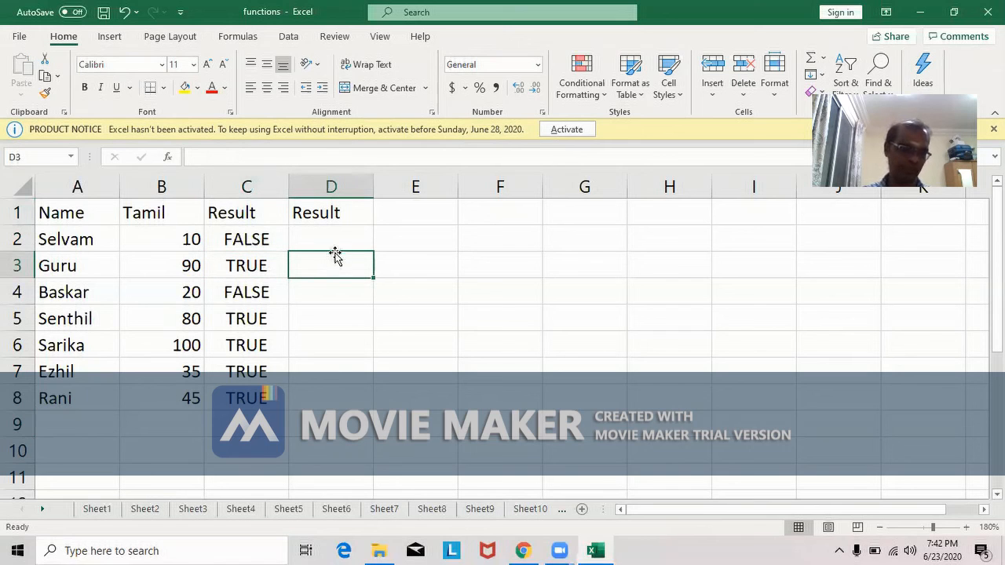
# - Enter the formula =IF((B2>=35),"Pass","Fail") in cell D2
pyautogui.click(336, 241)
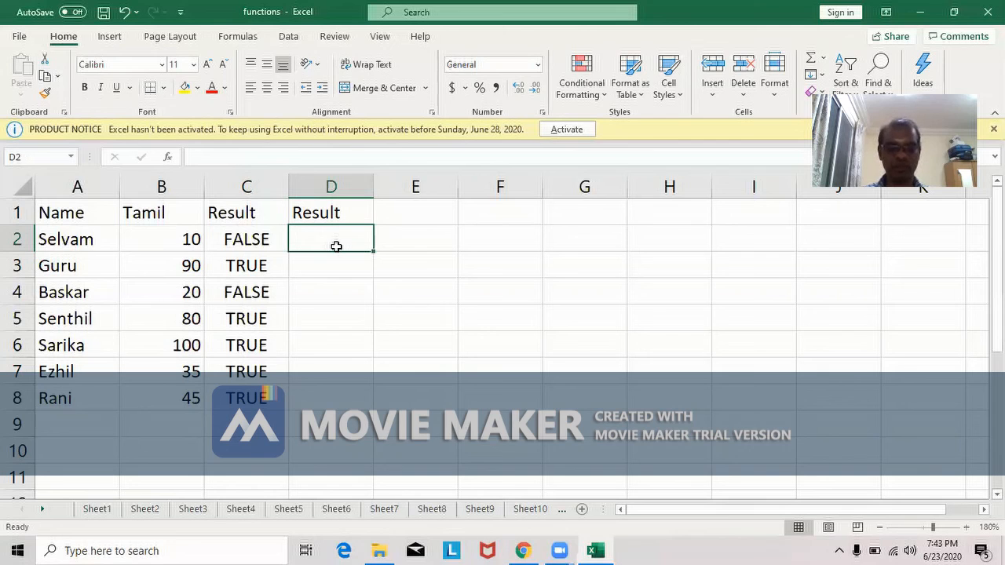
pyautogui.write('=i')
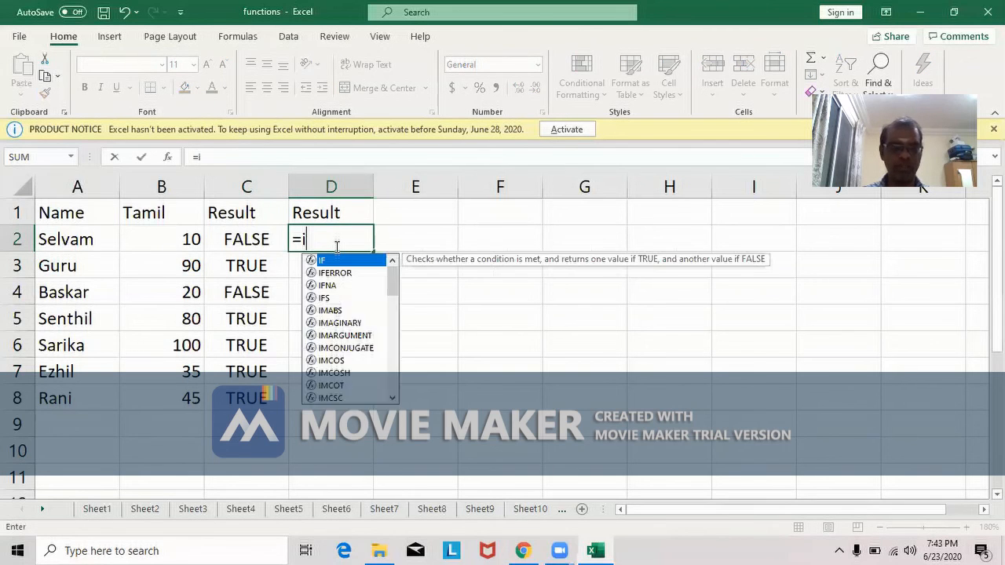
pyautogui.write('f(')
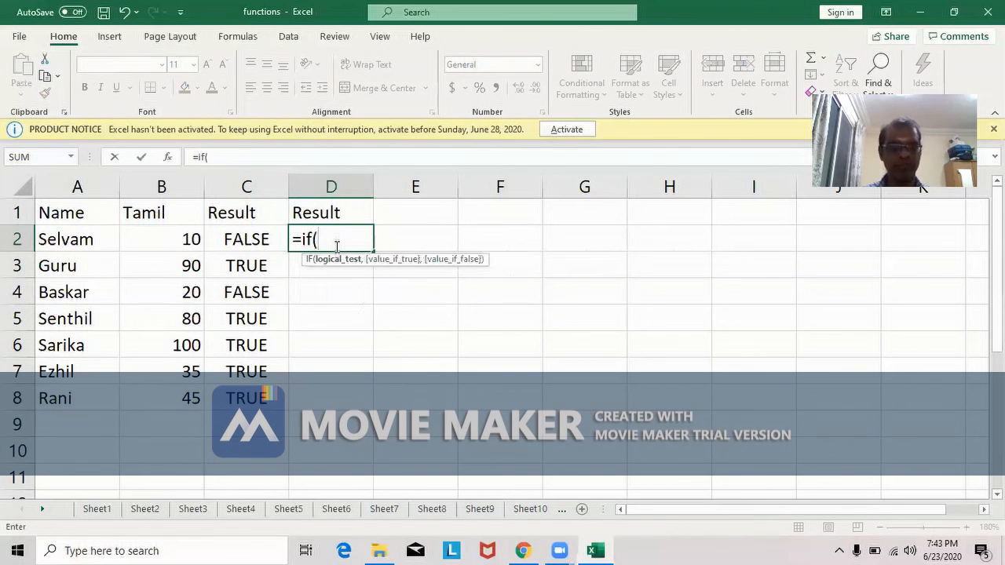
pyautogui.write('(')
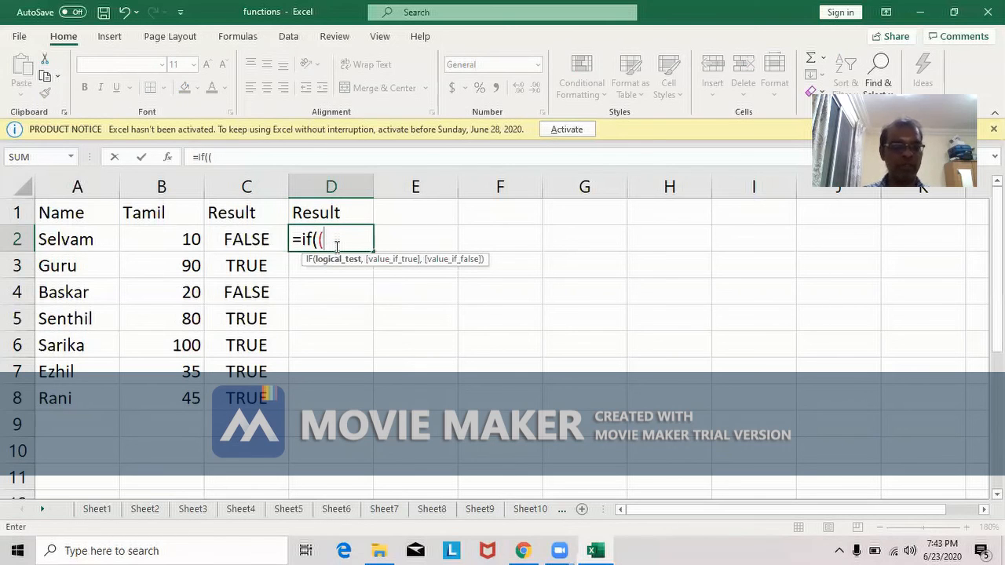
pyautogui.write('b2>=')
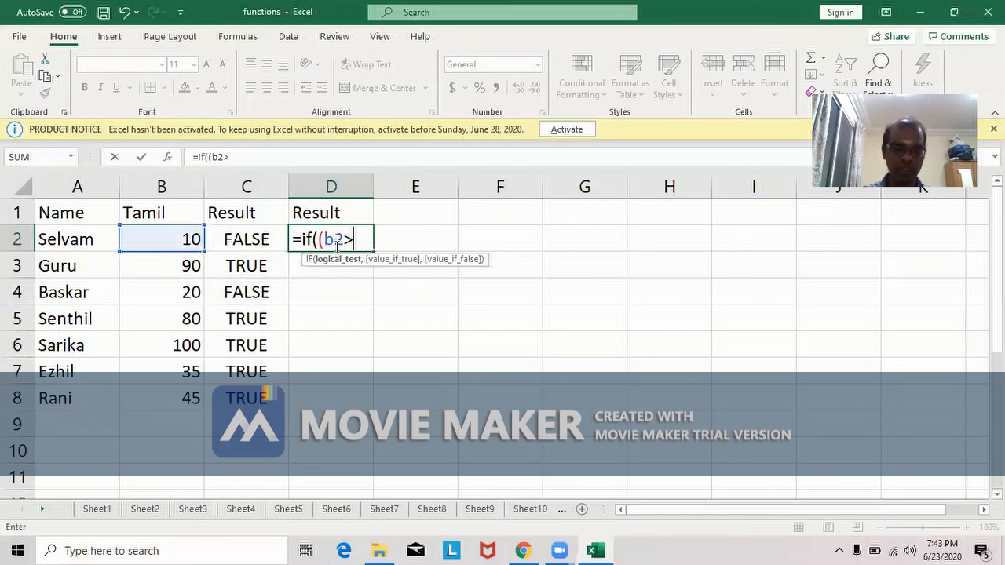
pyautogui.write('35')
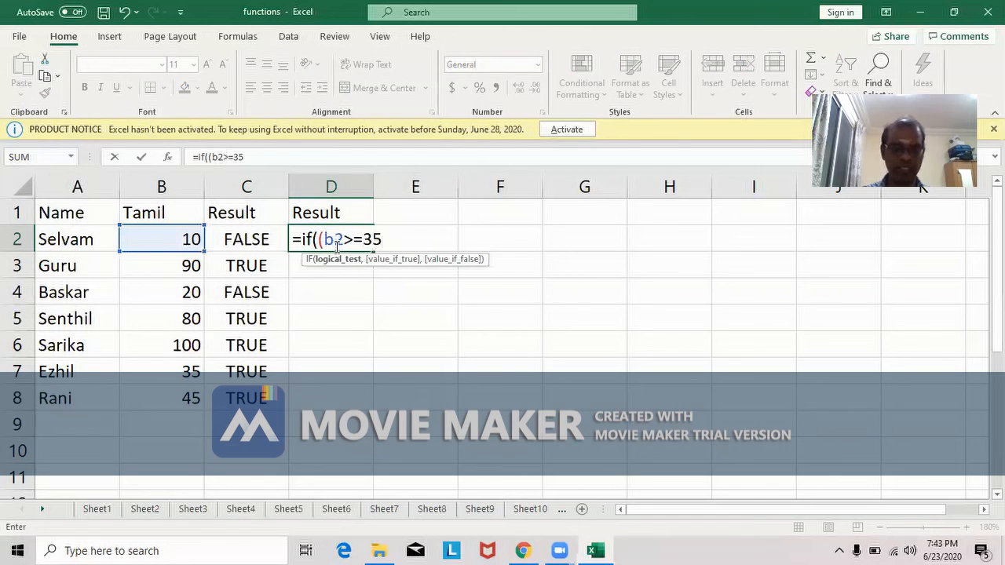
pyautogui.write('),')
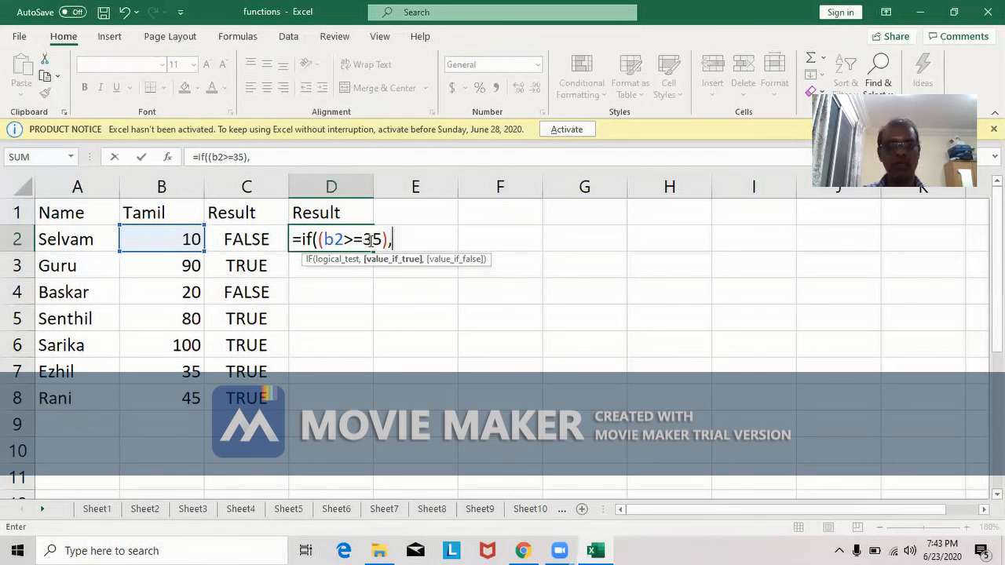
pyautogui.write('"Pa')
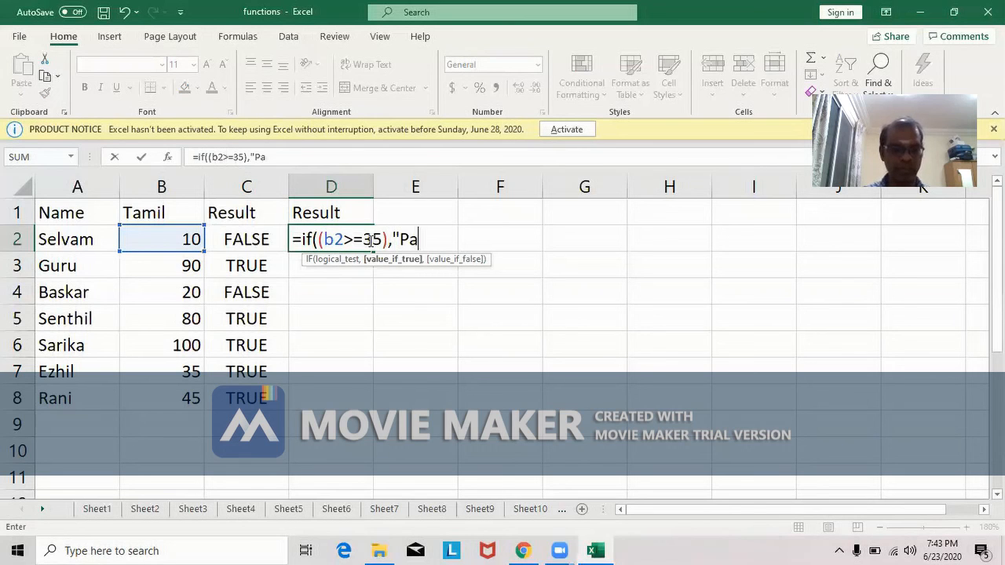
pyautogui.write('ss",')
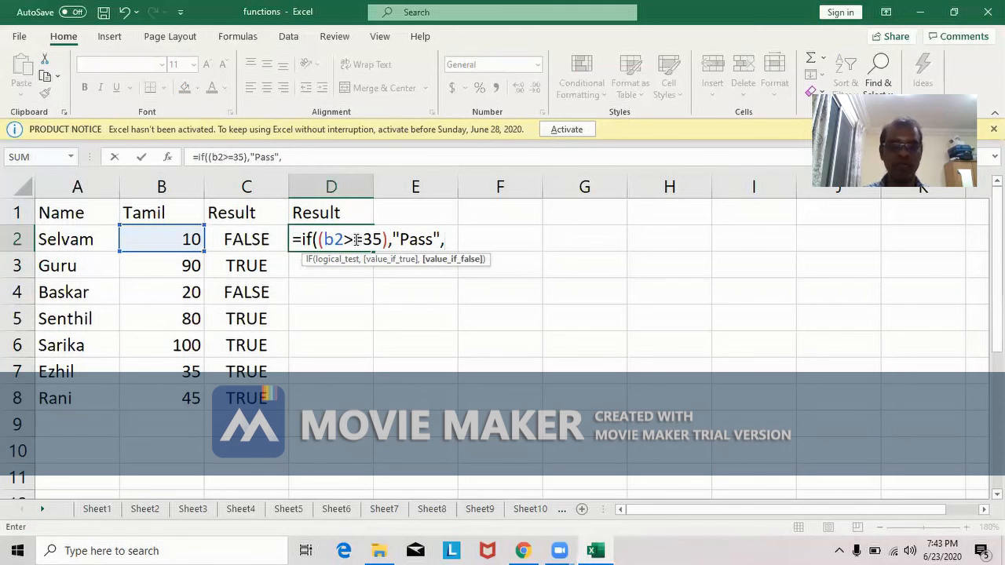
pyautogui.write('"')
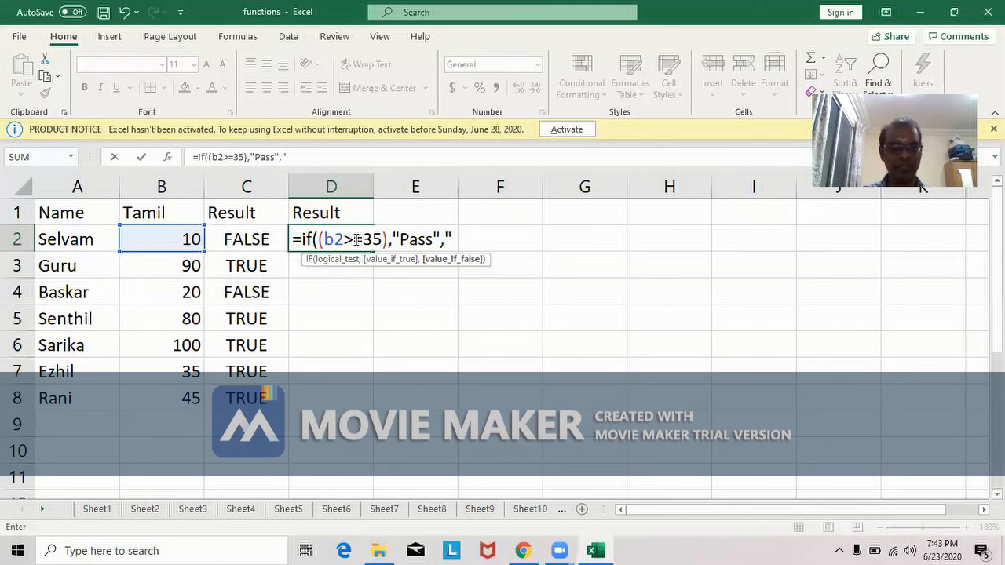
pyautogui.write('Fail"')
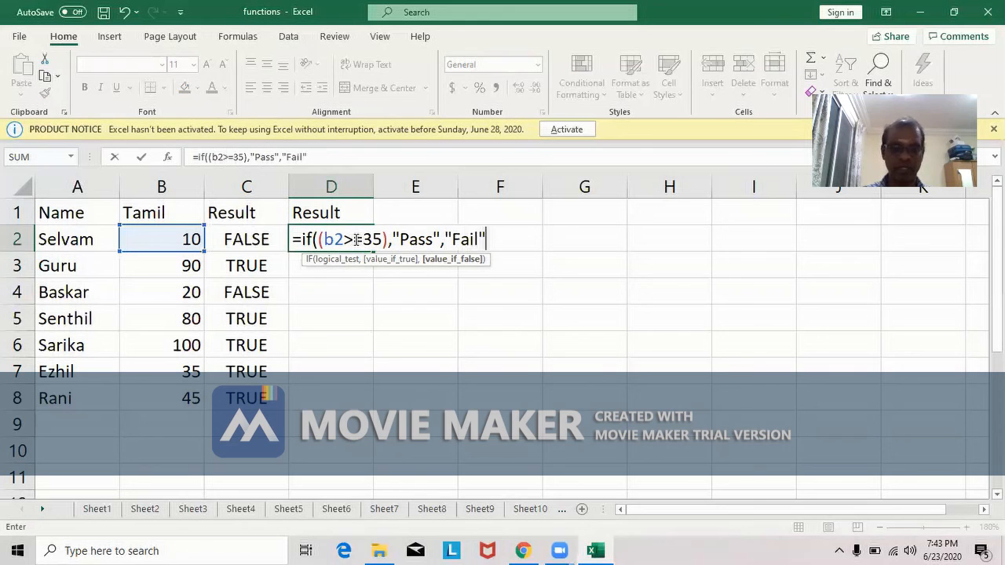
pyautogui.write(')')
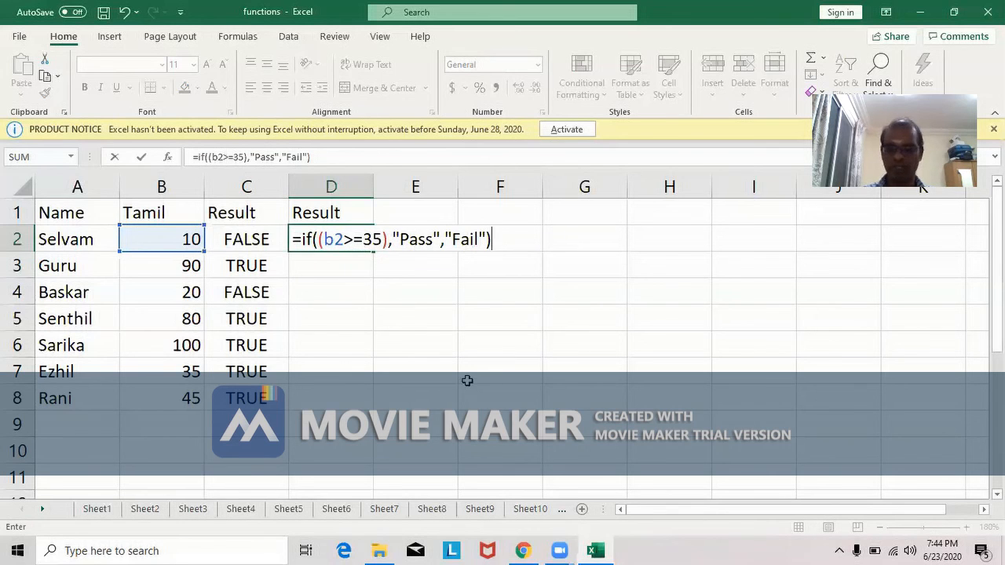
pyautogui.press('Return')
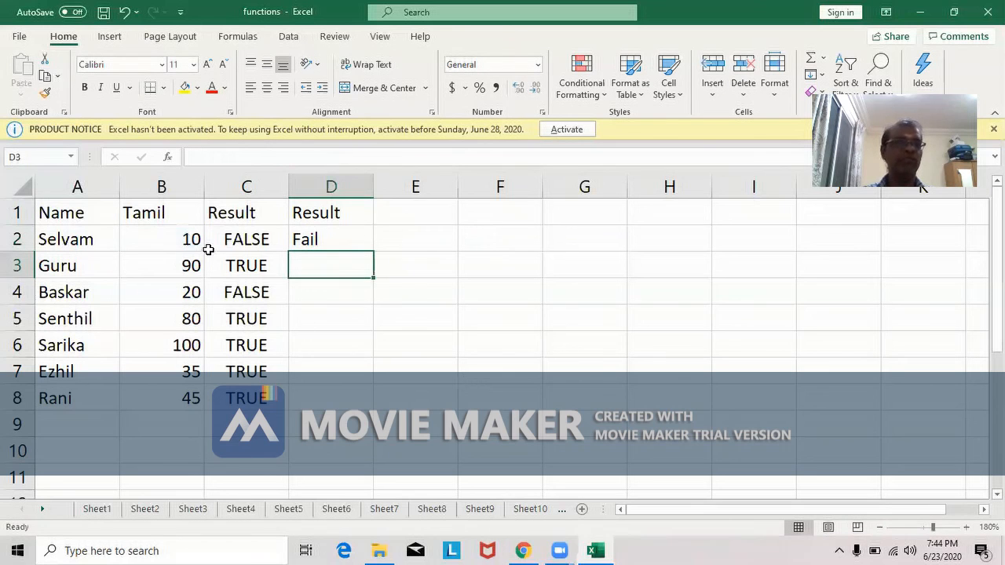
# - Copy the IF formula from D2 down to D3, examining the formula in both cells
pyautogui.click(356, 238)
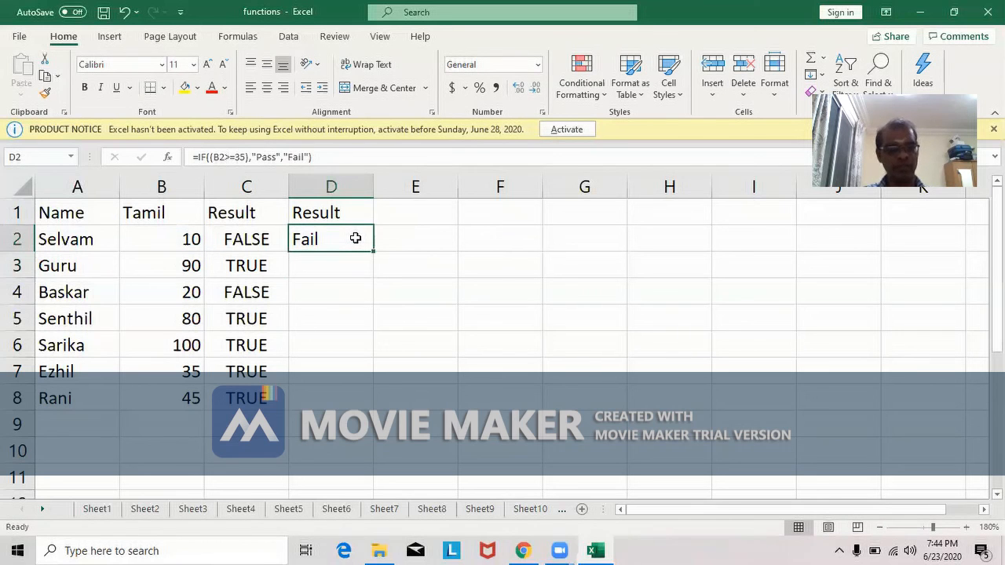
pyautogui.doubleClick(356, 238)
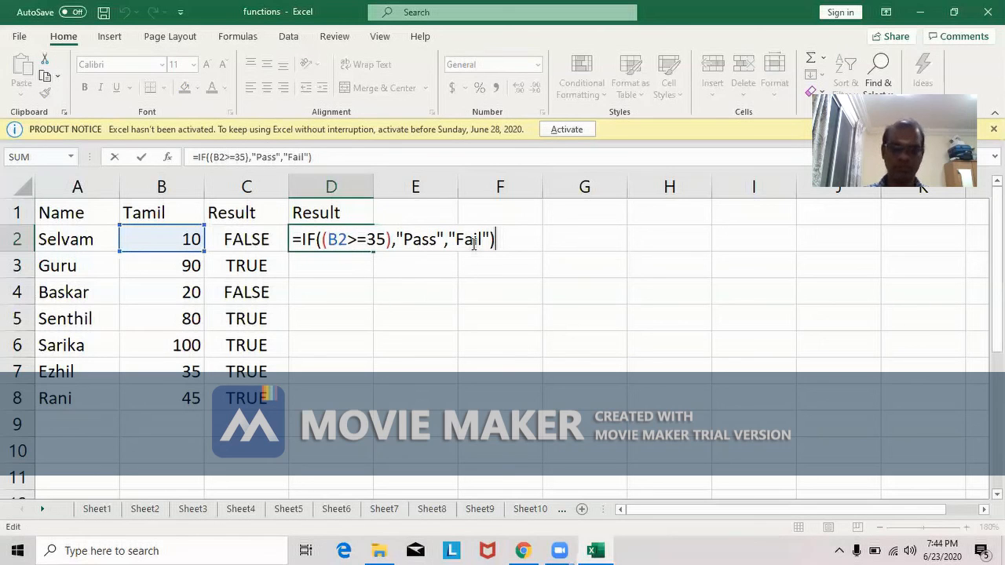
pyautogui.press('Return')
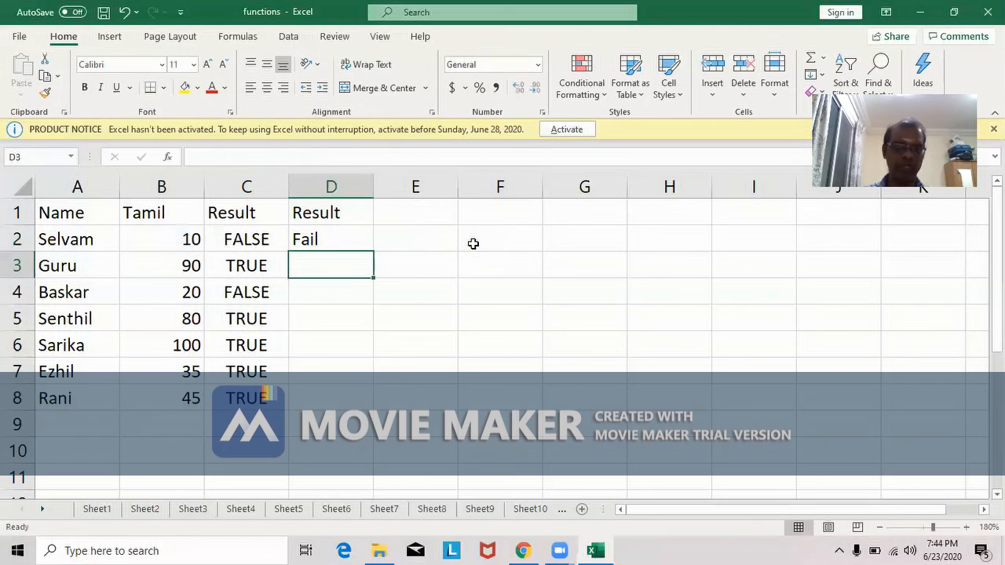
pyautogui.click(353, 241)
pyautogui.moveTo(373, 252); pyautogui.dragTo(358, 270)
pyautogui.click(353, 268)
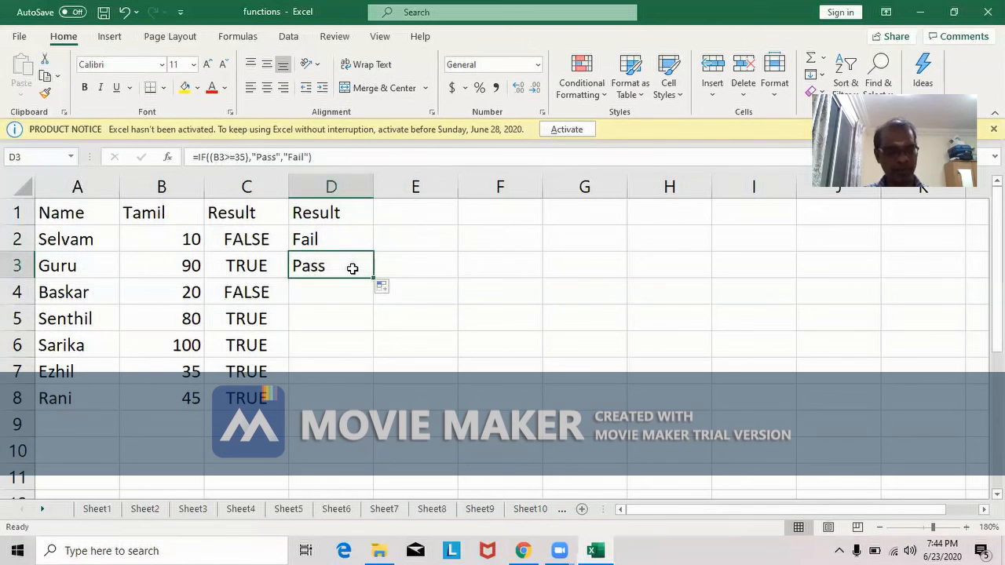
pyautogui.doubleClick(353, 269)
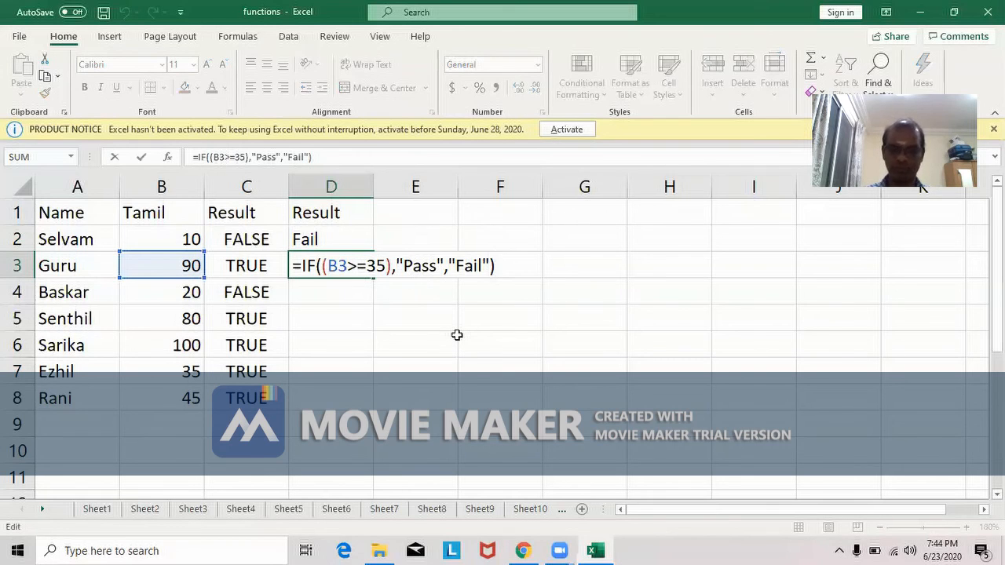
pyautogui.press('Return')
# - Fill the IF formula from D3 down to D8 and check the copied formula in D4
pyautogui.click(328, 266)
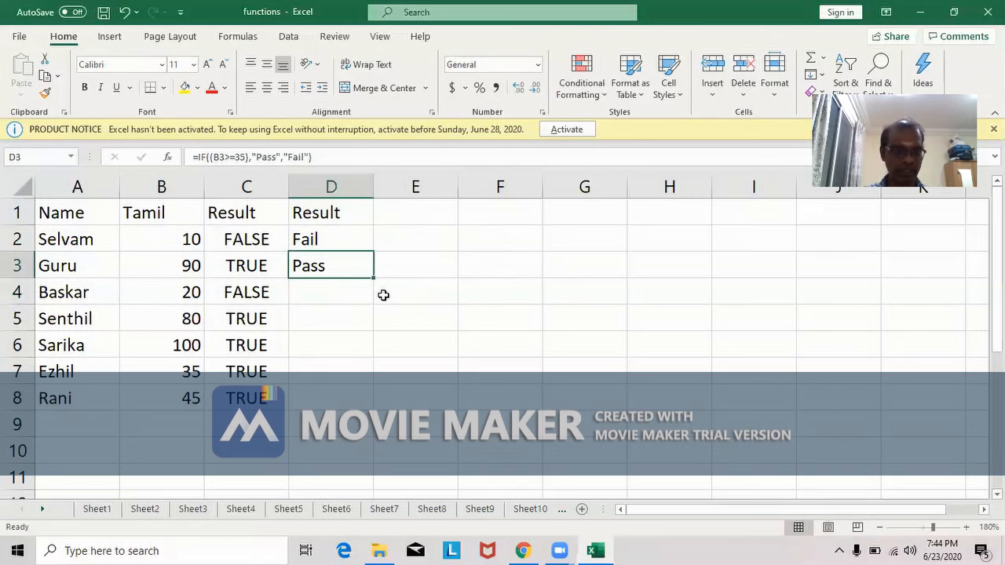
pyautogui.moveTo(374, 278); pyautogui.dragTo(353, 392)
pyautogui.click(334, 290)
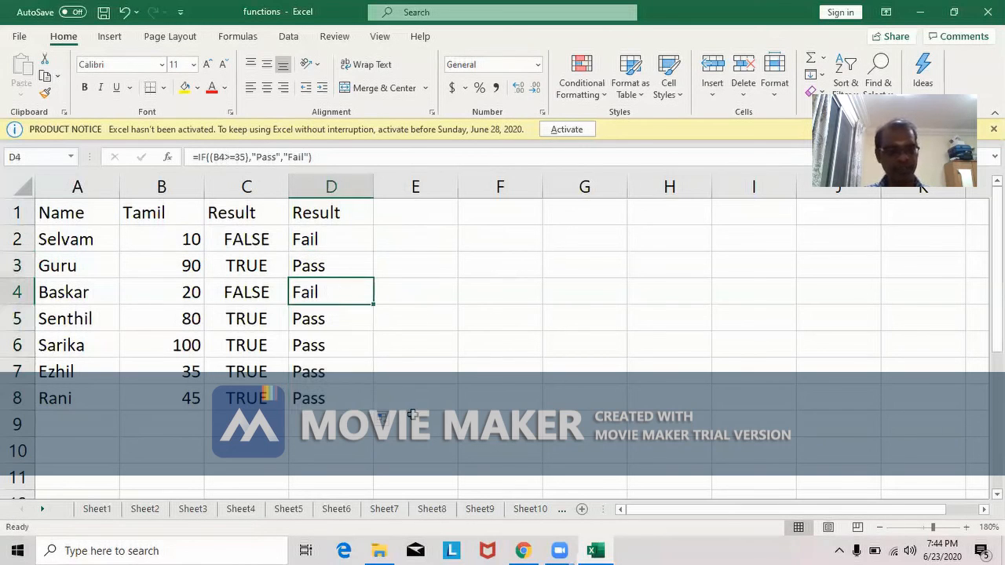
pyautogui.press('F2')
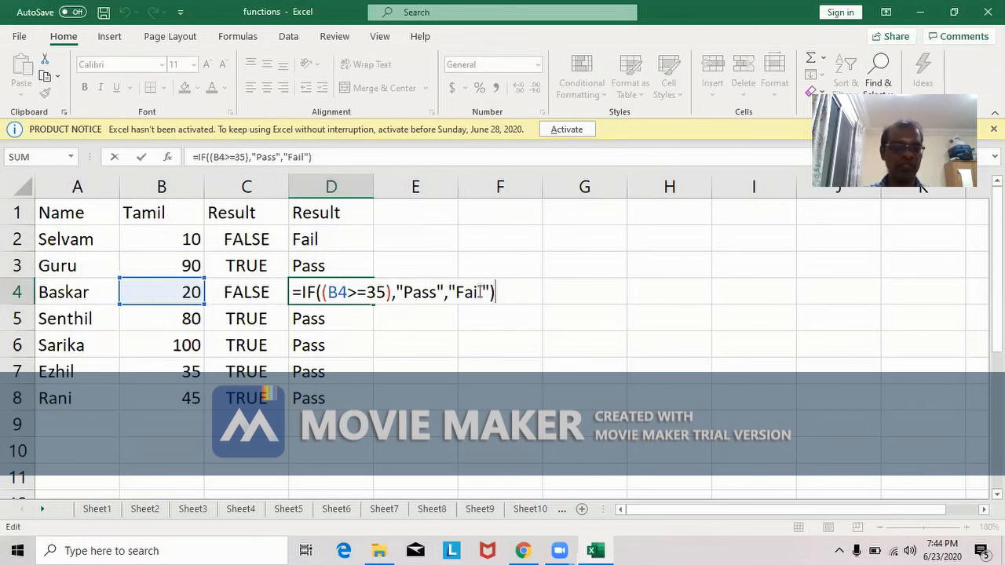
pyautogui.click(521, 362)
# - Inspect the copied pass/fail formulas in D5 to D7, then the original formula in D2
pyautogui.click(329, 322)
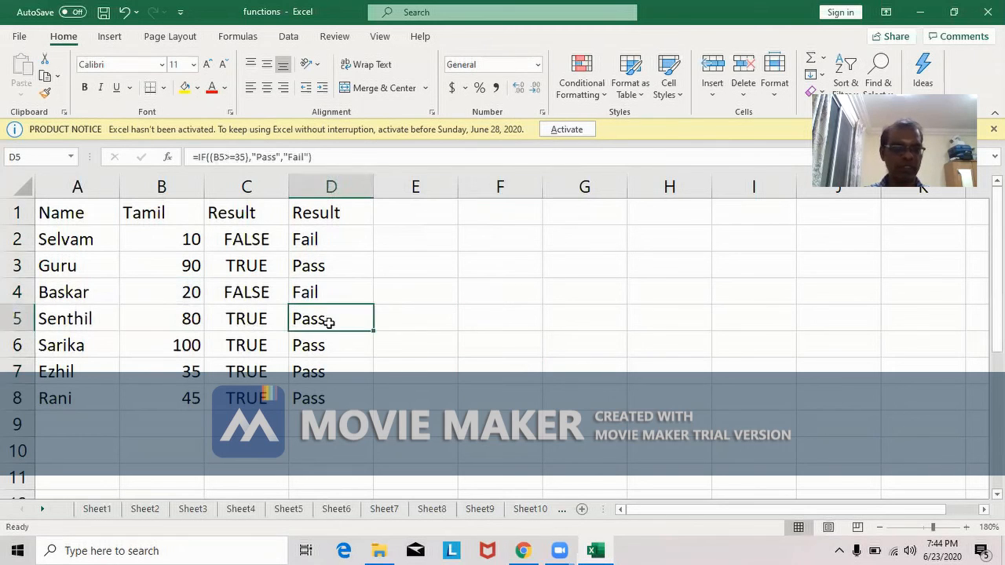
pyautogui.click(331, 348)
pyautogui.click(329, 373)
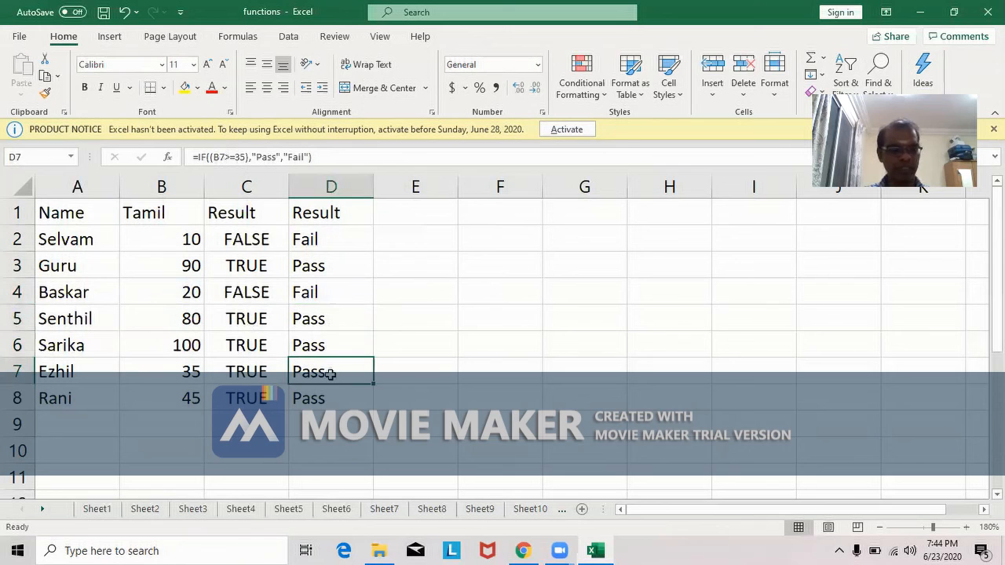
pyautogui.doubleClick(331, 373)
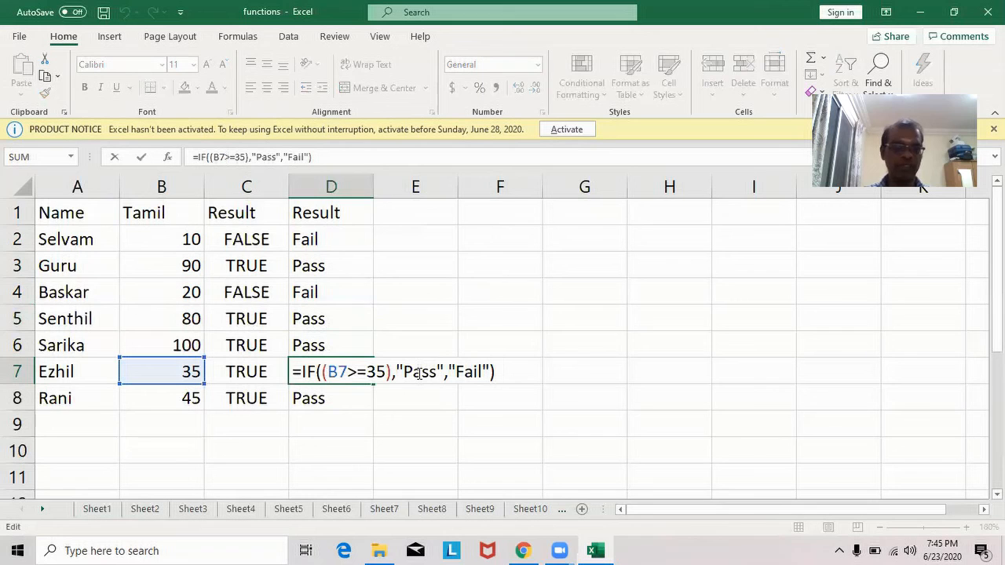
pyautogui.click(649, 404)
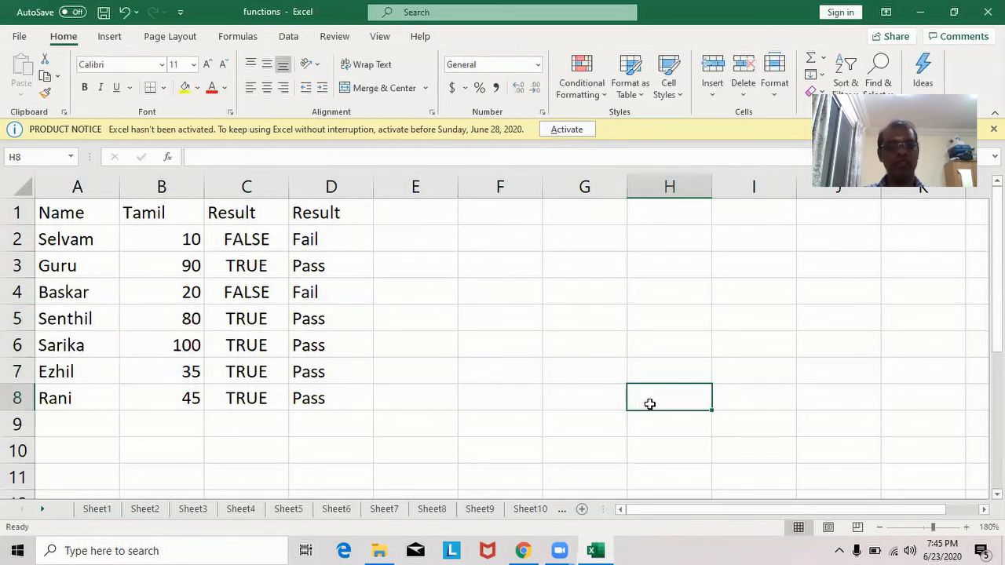
pyautogui.click(323, 240)
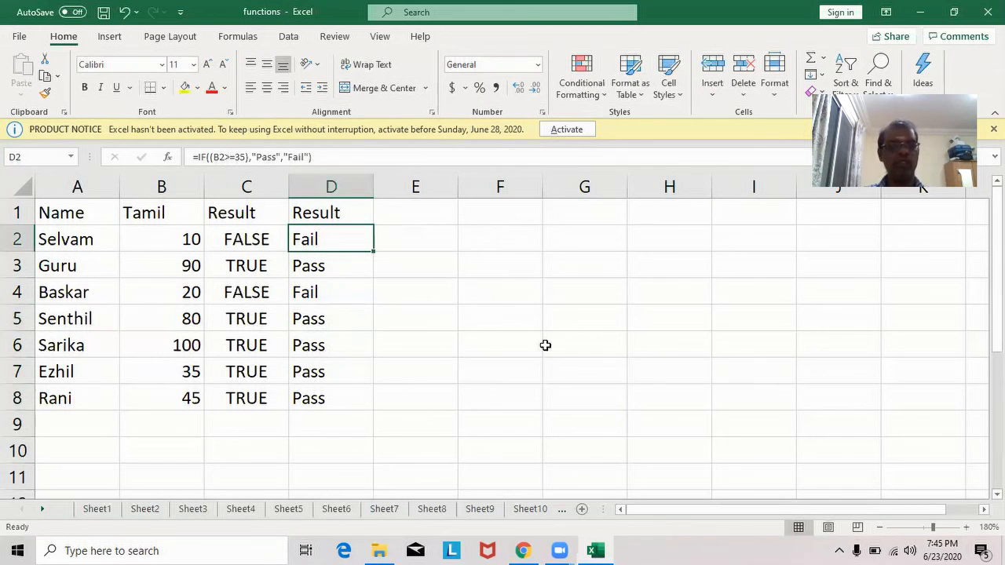
# - Review the AND, OR and NOT formulas on Sheet9, comparing the NOT formula in E4 with its input in A4
pyautogui.click(443, 509)
pyautogui.click(480, 509)
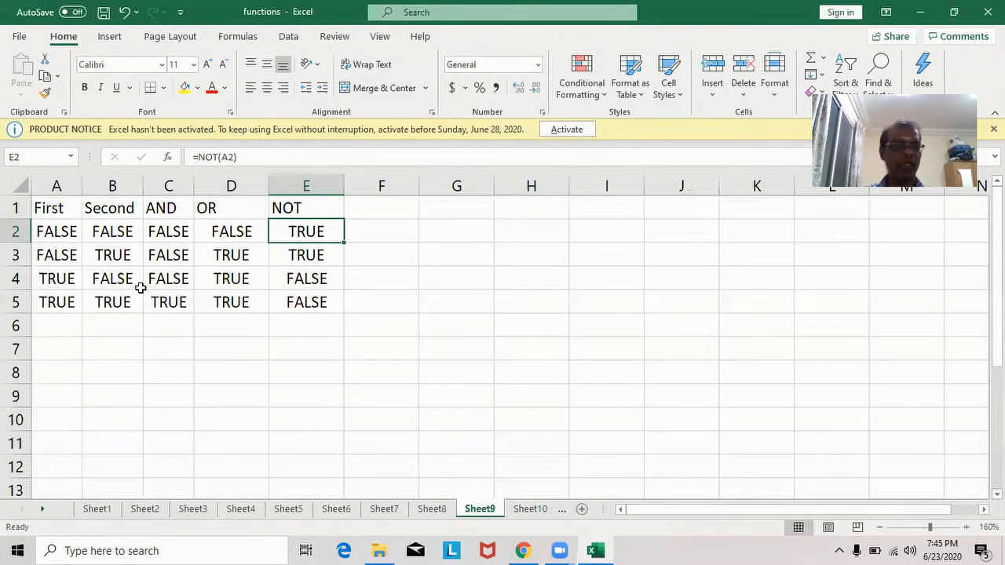
pyautogui.click(171, 232)
pyautogui.click(231, 231)
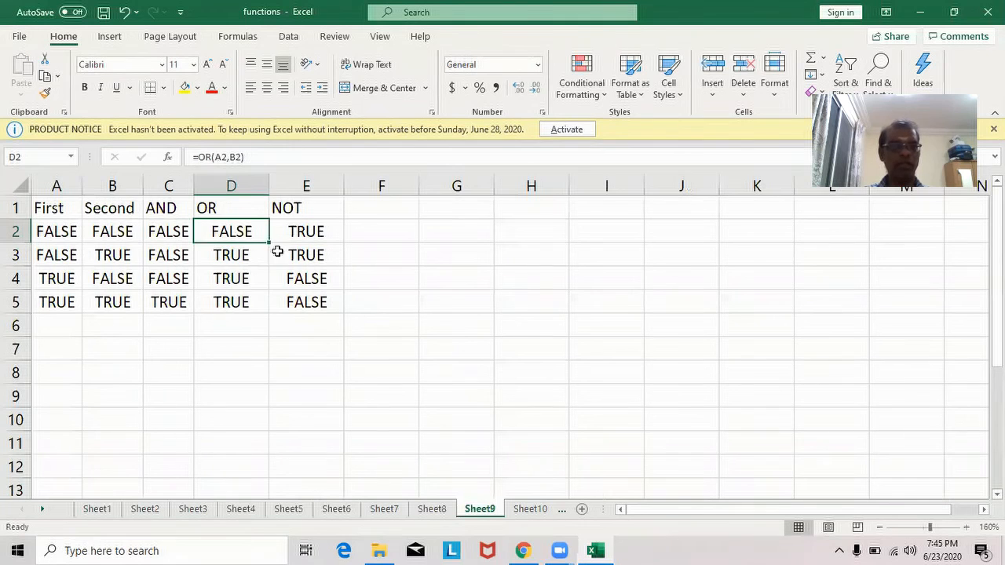
pyautogui.click(318, 232)
pyautogui.click(163, 231)
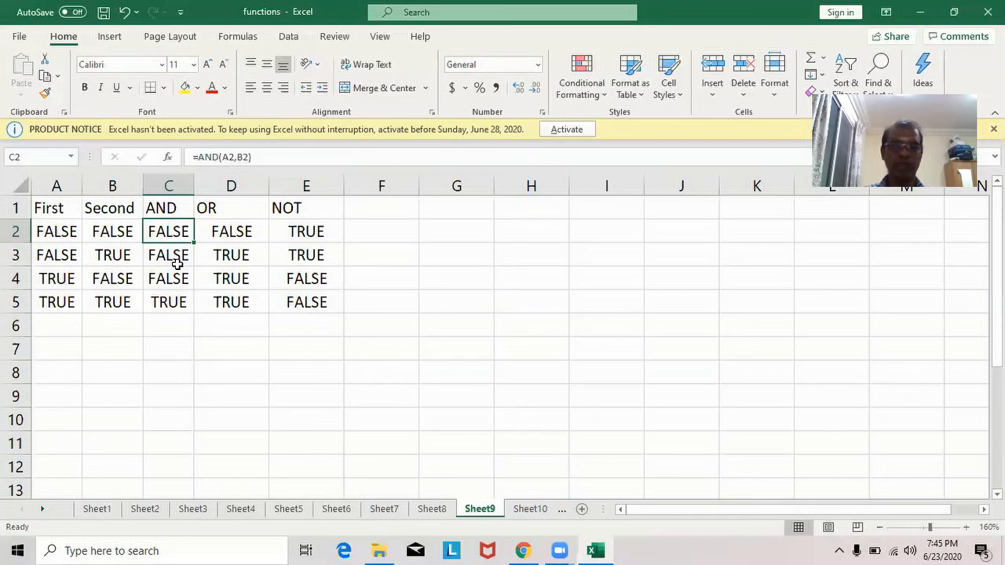
pyautogui.click(232, 231)
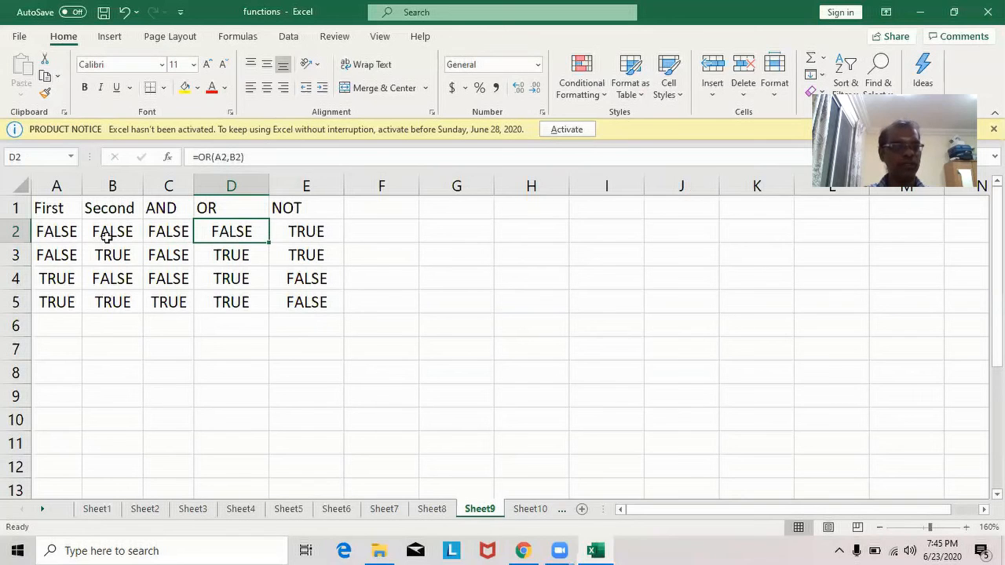
pyautogui.click(308, 231)
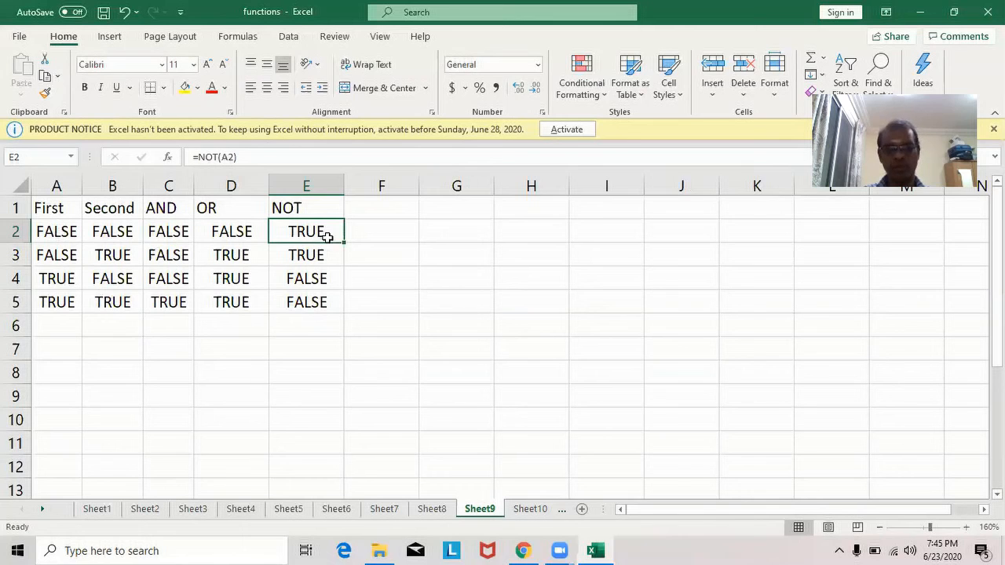
pyautogui.click(39, 282)
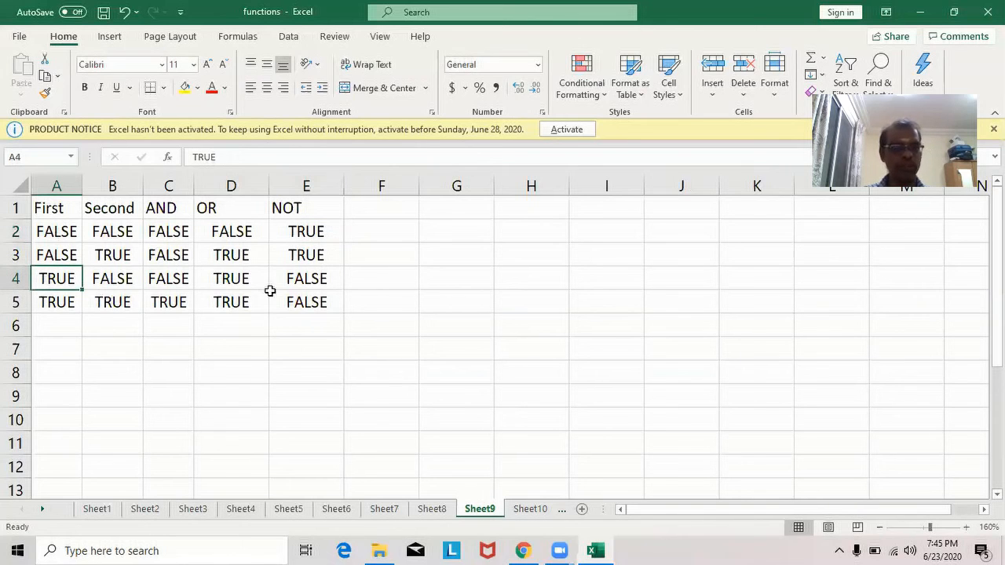
pyautogui.click(297, 279)
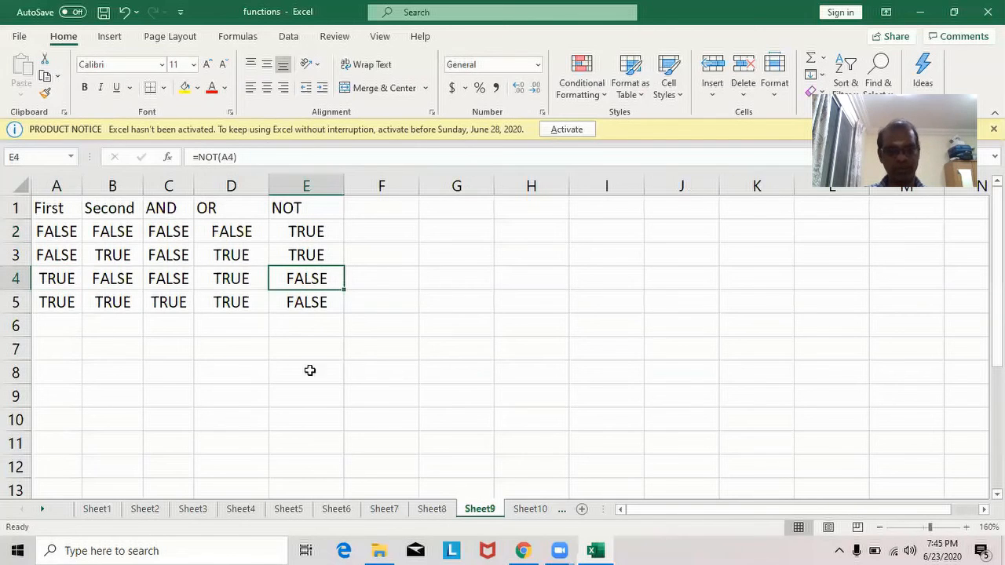
# - Open Sheet10 and examine the addition, subtraction, multiplication and division formulas in C2 to C5
pyautogui.click(534, 511)
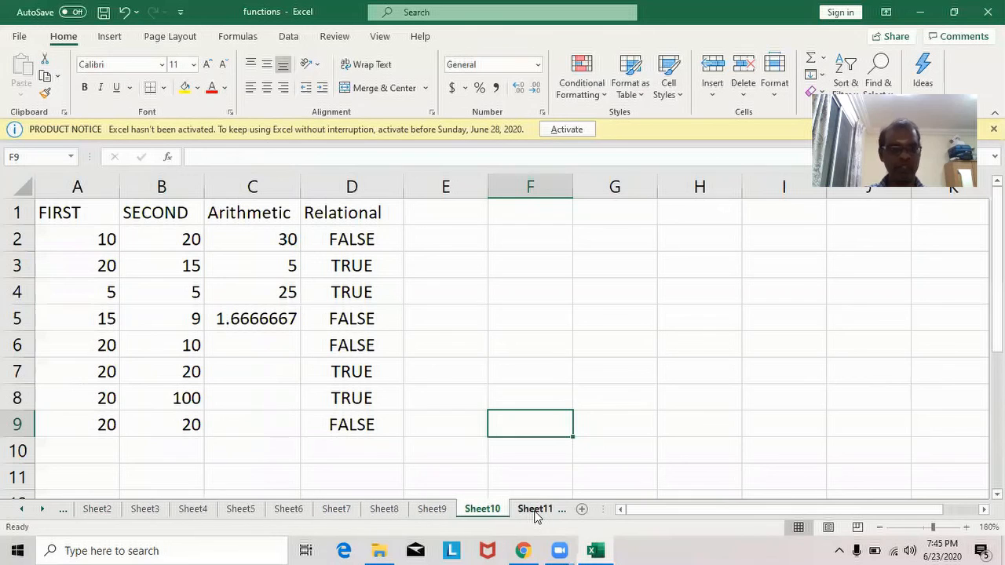
pyautogui.click(167, 237)
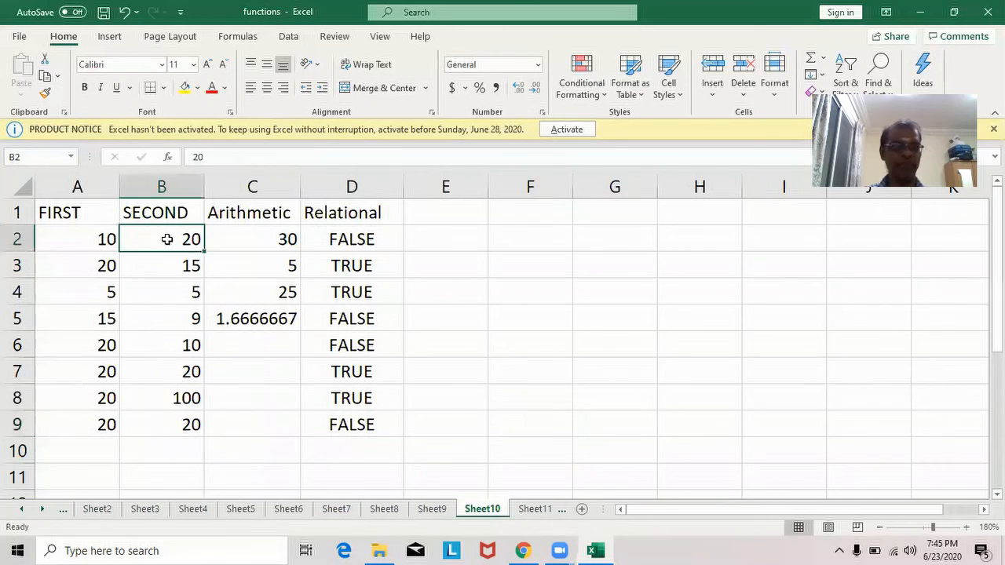
pyautogui.click(336, 239)
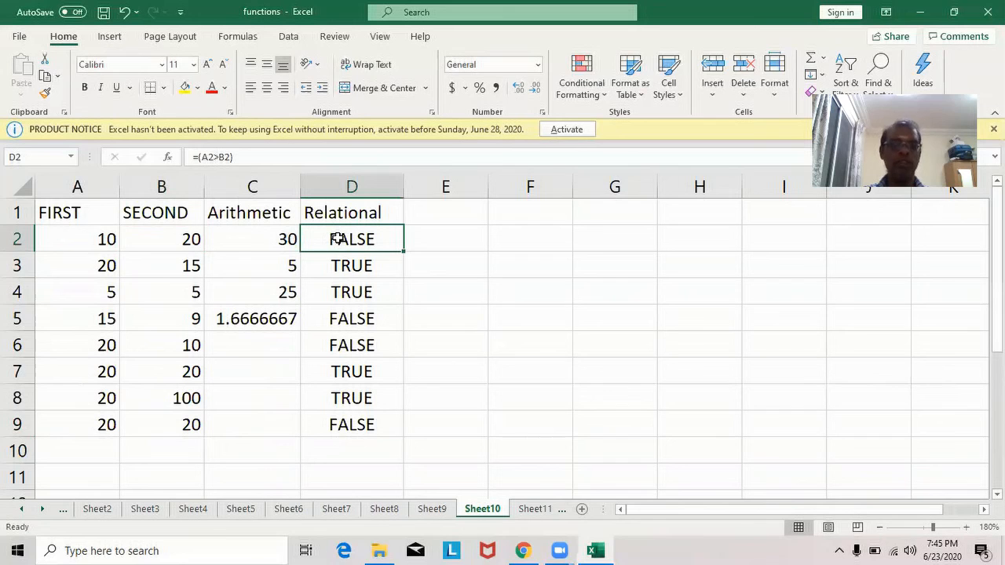
pyautogui.click(258, 238)
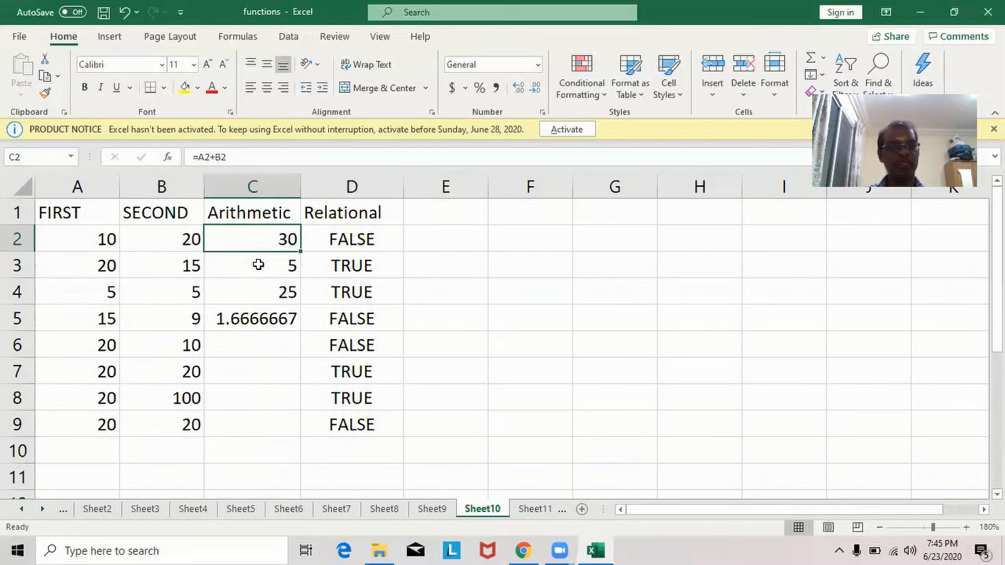
pyautogui.click(259, 265)
pyautogui.click(262, 291)
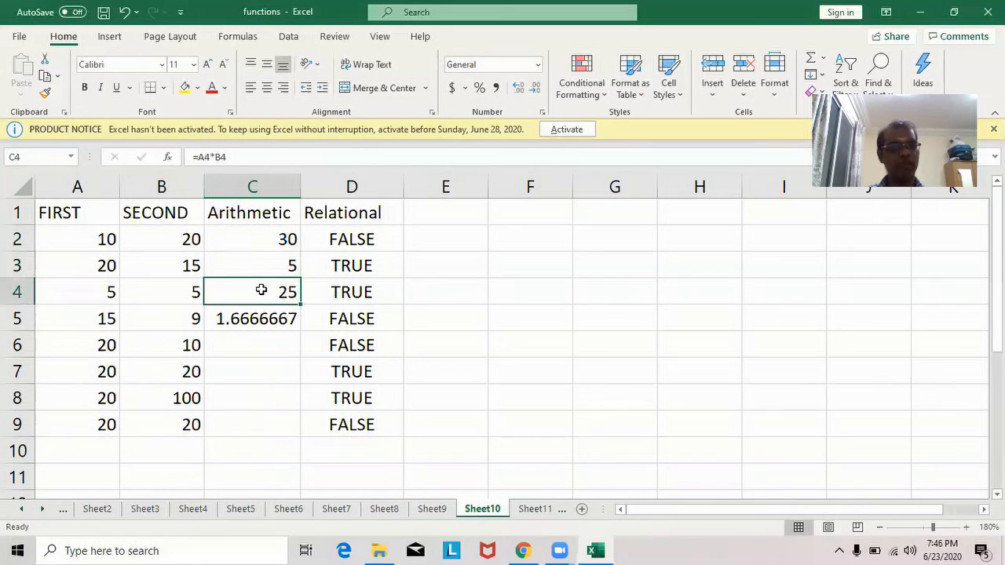
pyautogui.click(260, 318)
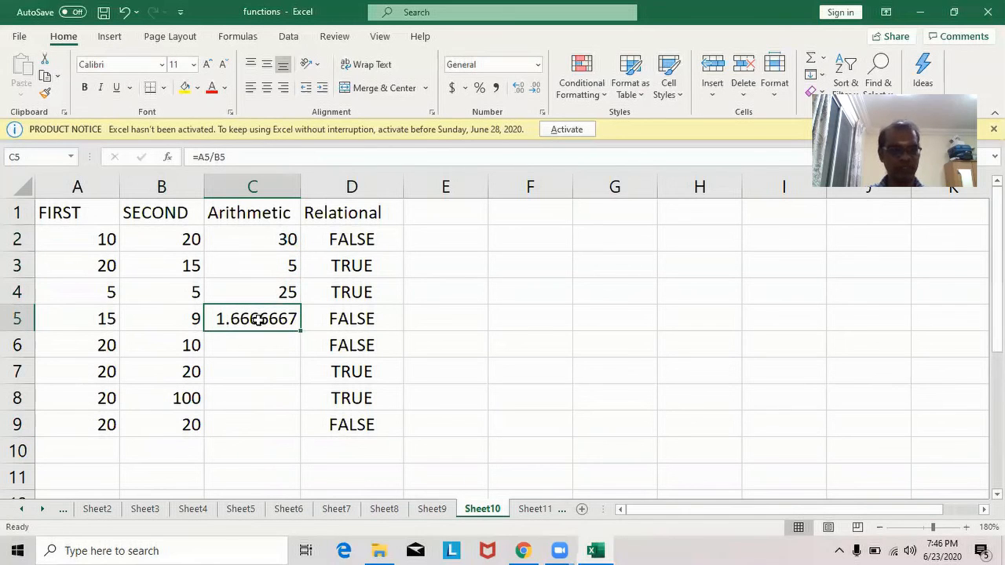
# - Inspect the comparison formulas in the Relational column on Sheet10 and turn on formula display for the sheet
pyautogui.click(366, 238)
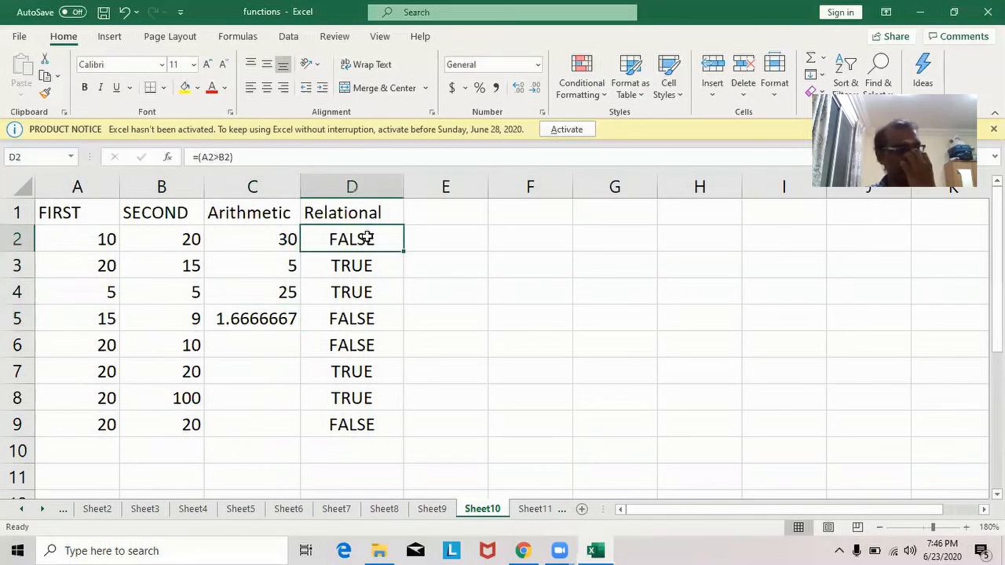
pyautogui.click(366, 266)
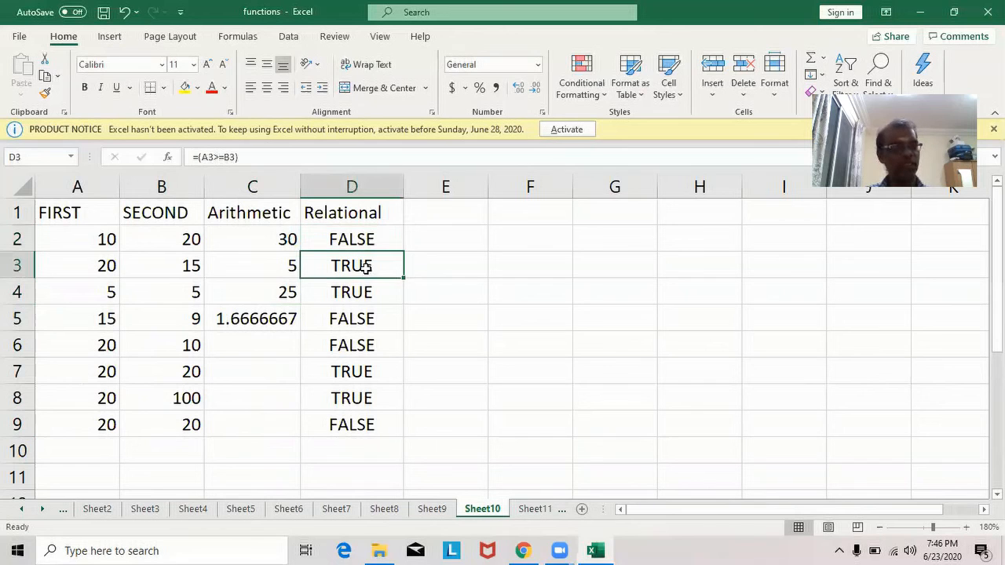
pyautogui.click(358, 315)
pyautogui.click(361, 291)
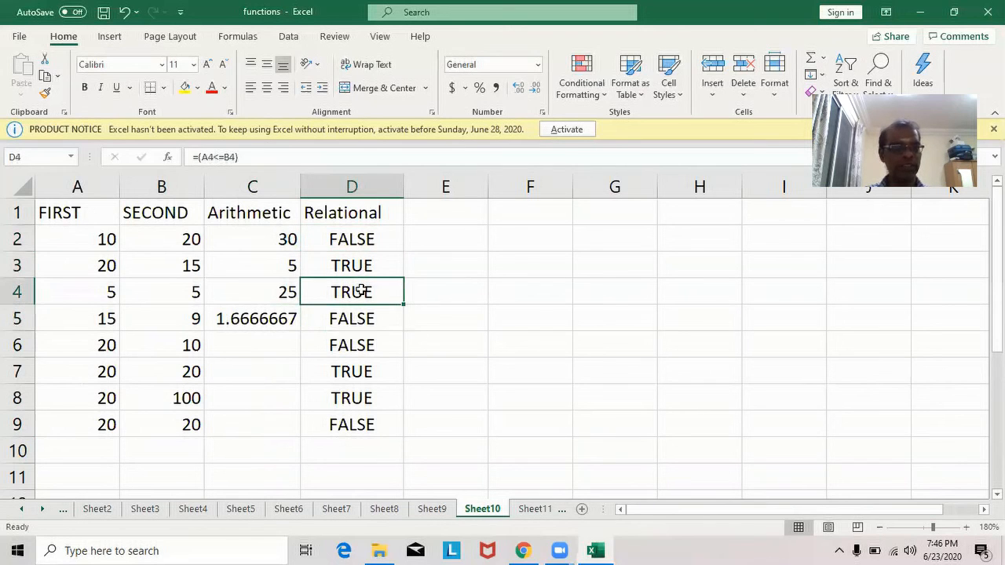
pyautogui.click(354, 345)
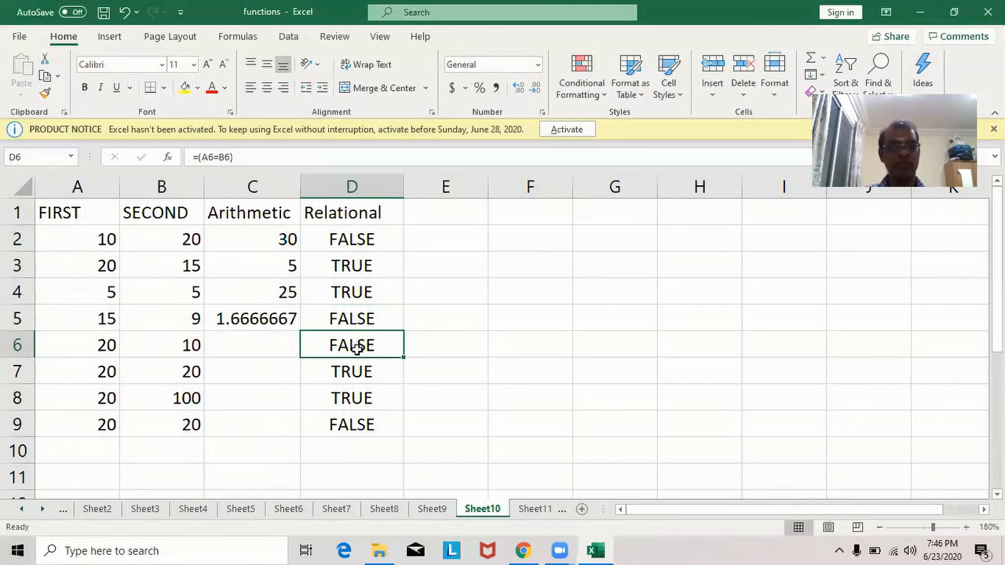
pyautogui.click(362, 375)
pyautogui.click(366, 401)
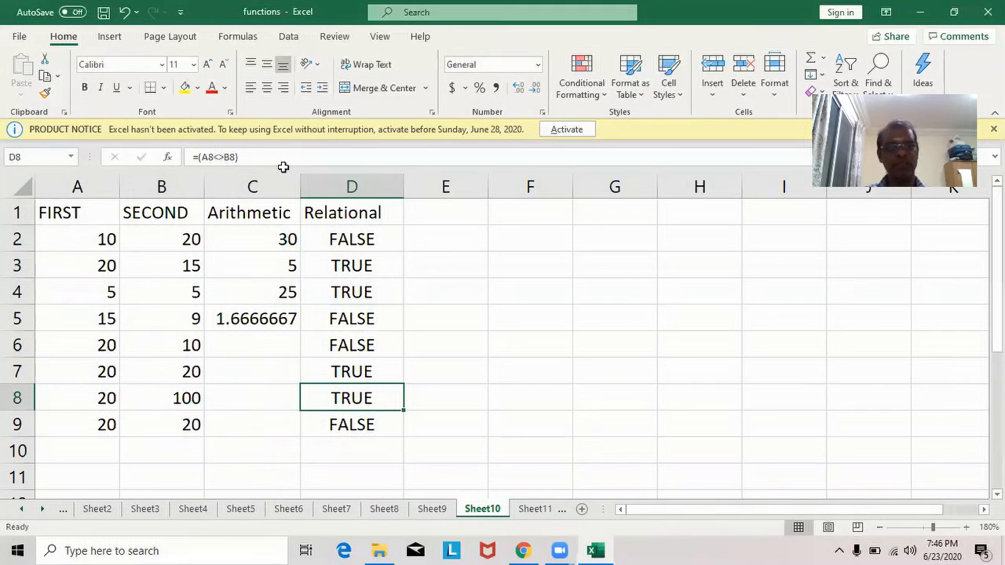
pyautogui.click(250, 40)
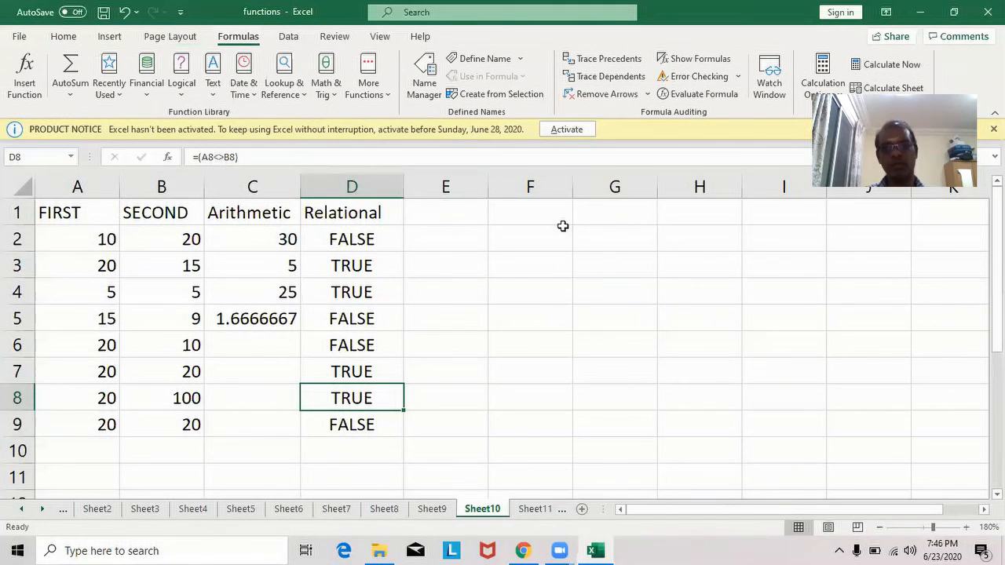
pyautogui.click(721, 59)
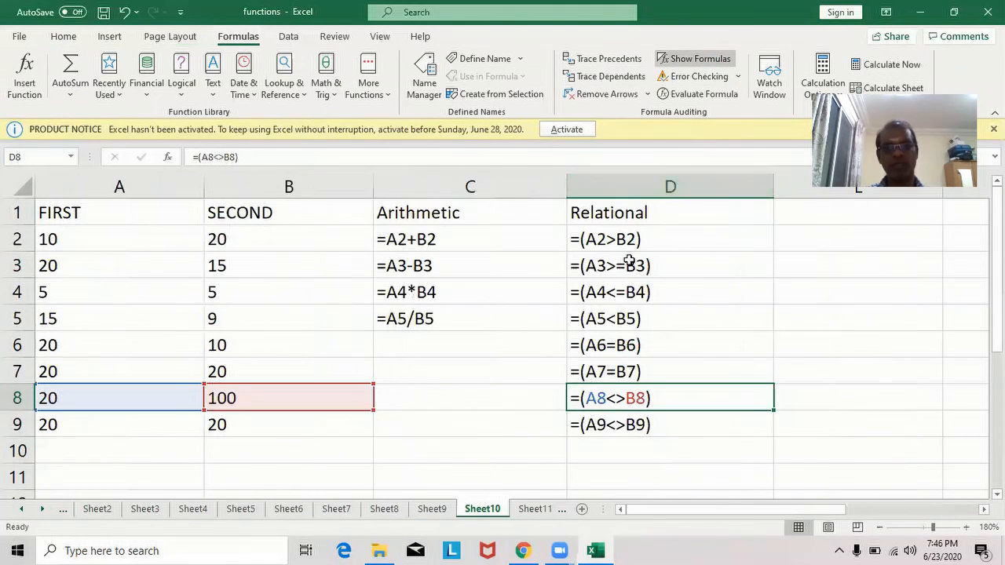
# - Return to Sheet11 and examine the relational test formula in C2
pyautogui.click(534, 510)
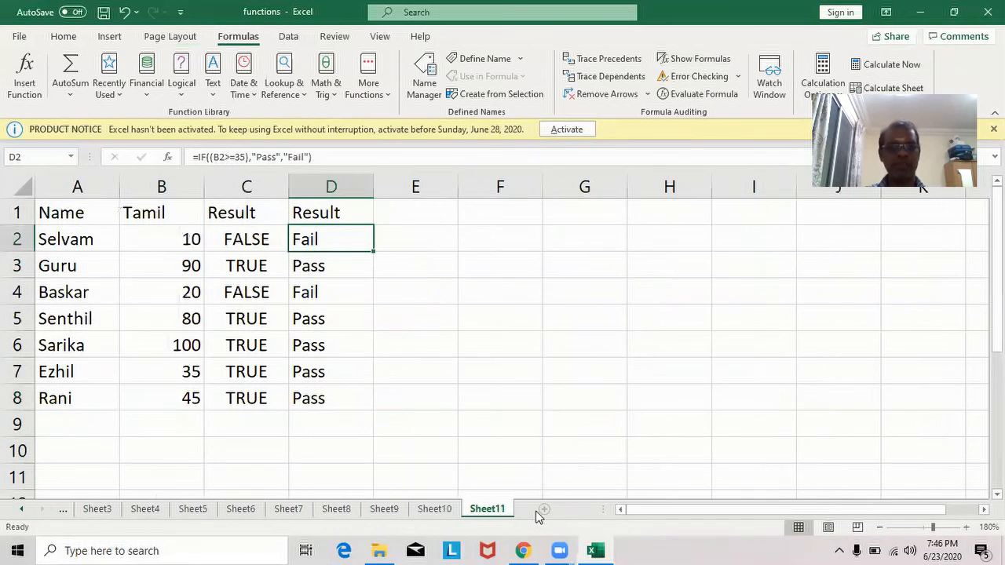
pyautogui.click(246, 239)
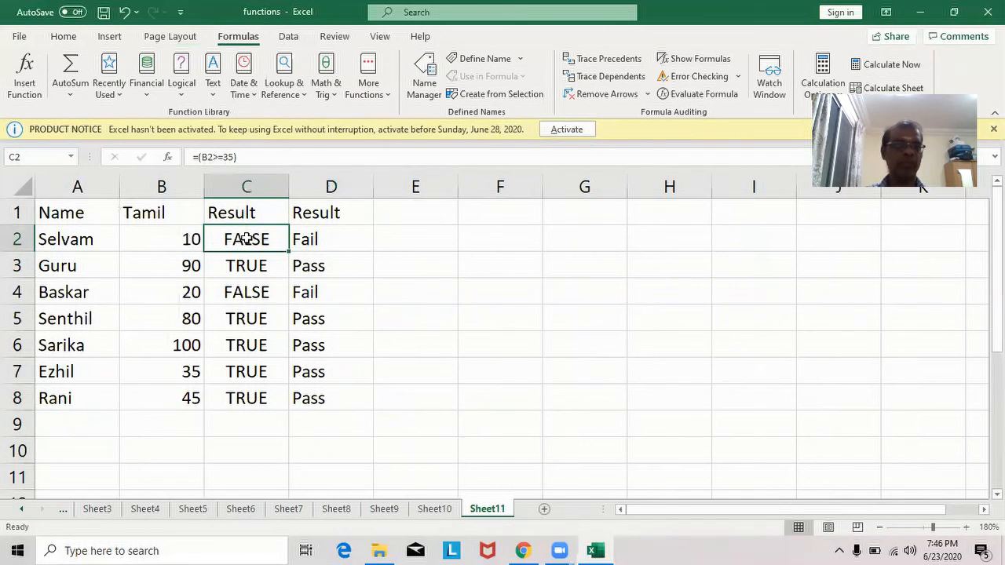
# - With formula display turned on temporarily, autofit column D to read the full IF formulas on Sheet11
pyautogui.click(332, 240)
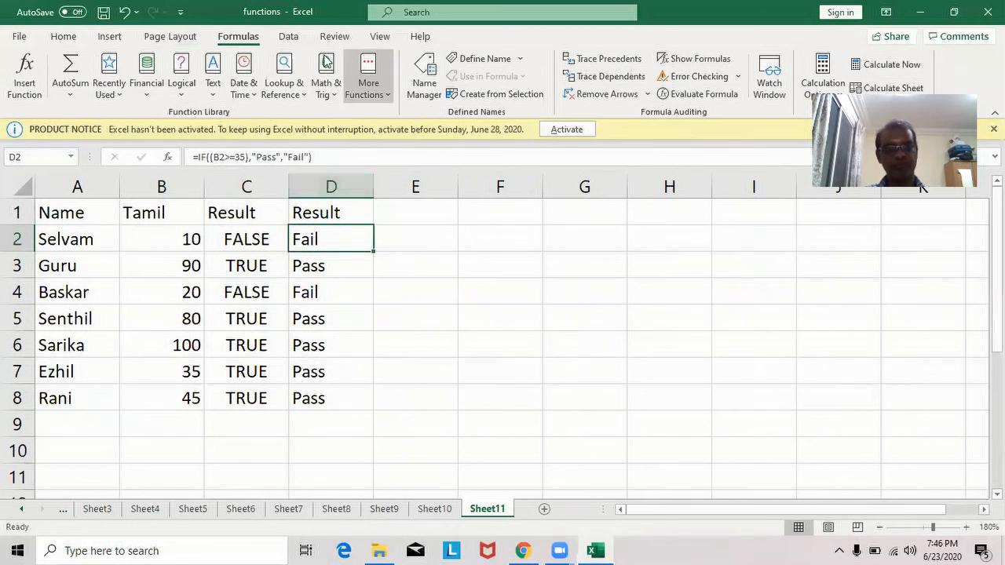
pyautogui.click(707, 59)
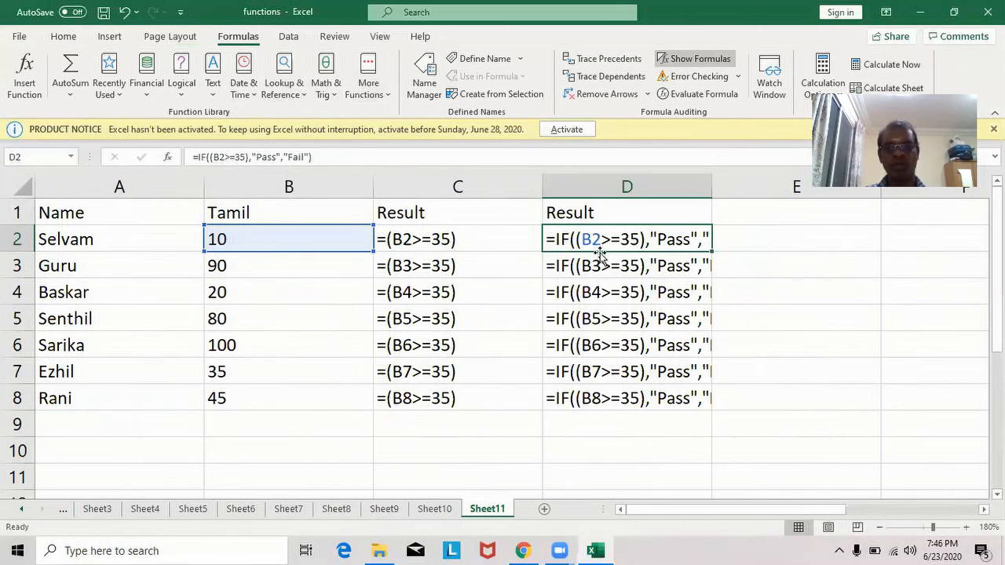
pyautogui.doubleClick(711, 183)
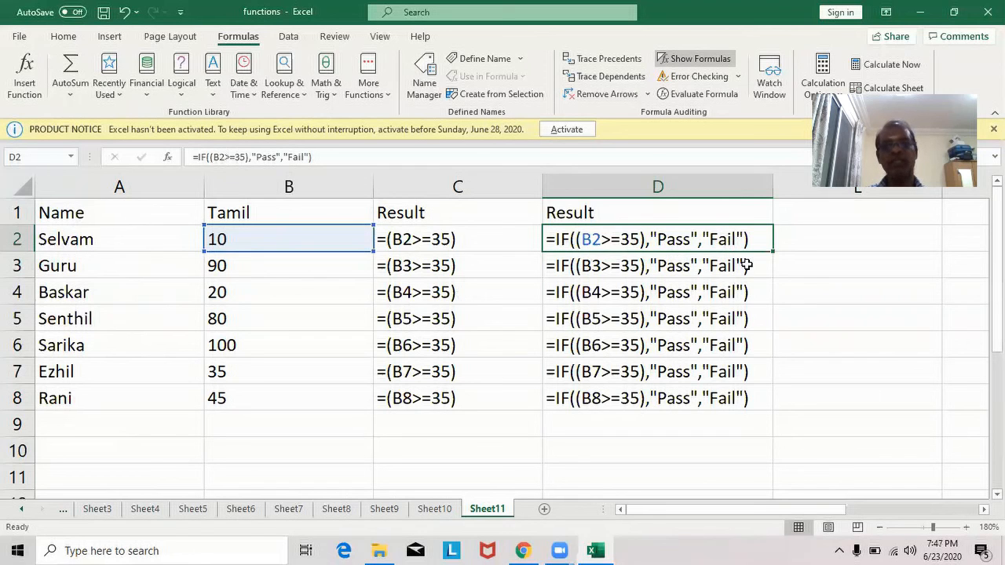
pyautogui.click(718, 60)
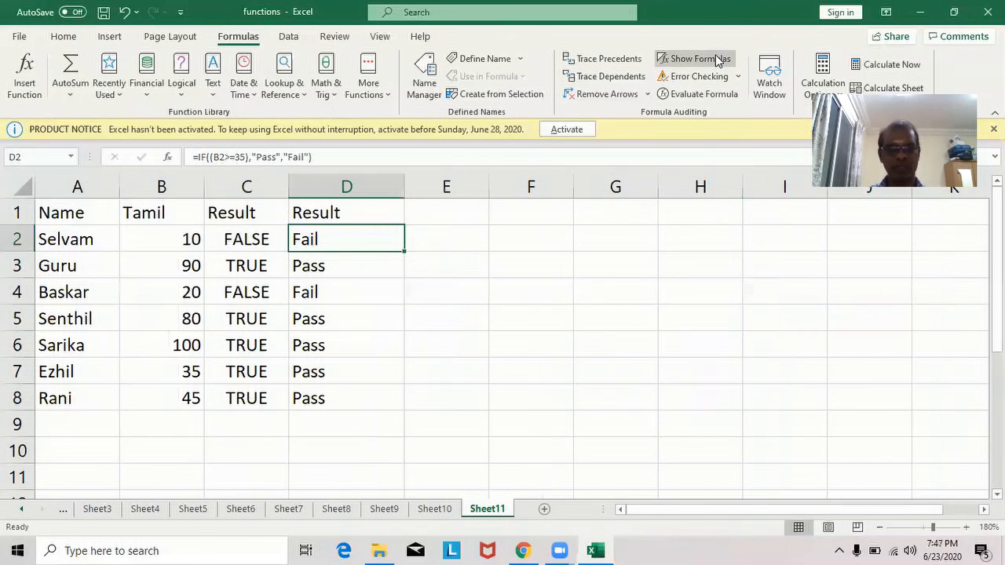
# - Examine the pass/fail IF formulas in D3 and D7 along with the Tamil mark cells they reference, leaving both unedited
pyautogui.click(333, 265)
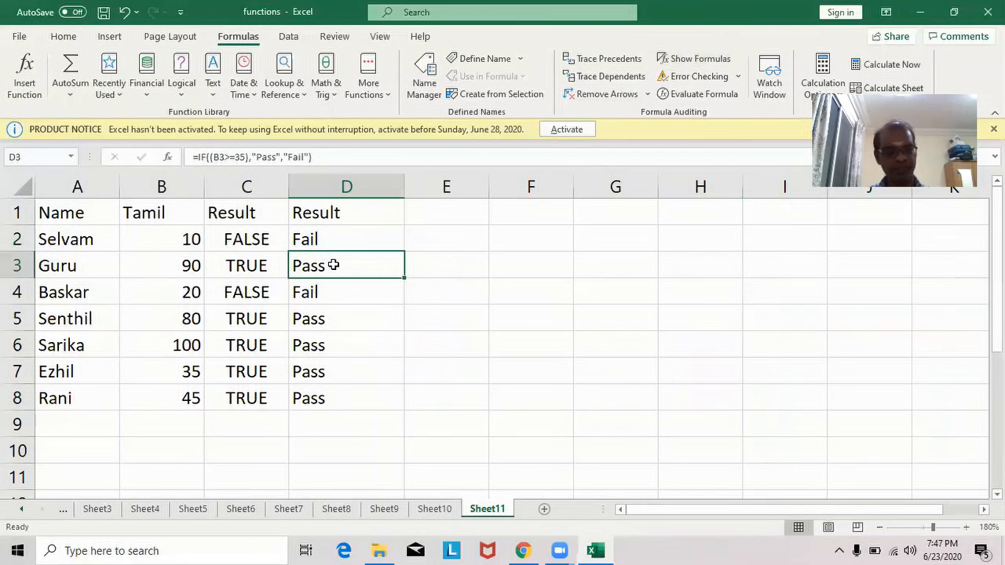
pyautogui.doubleClick(336, 266)
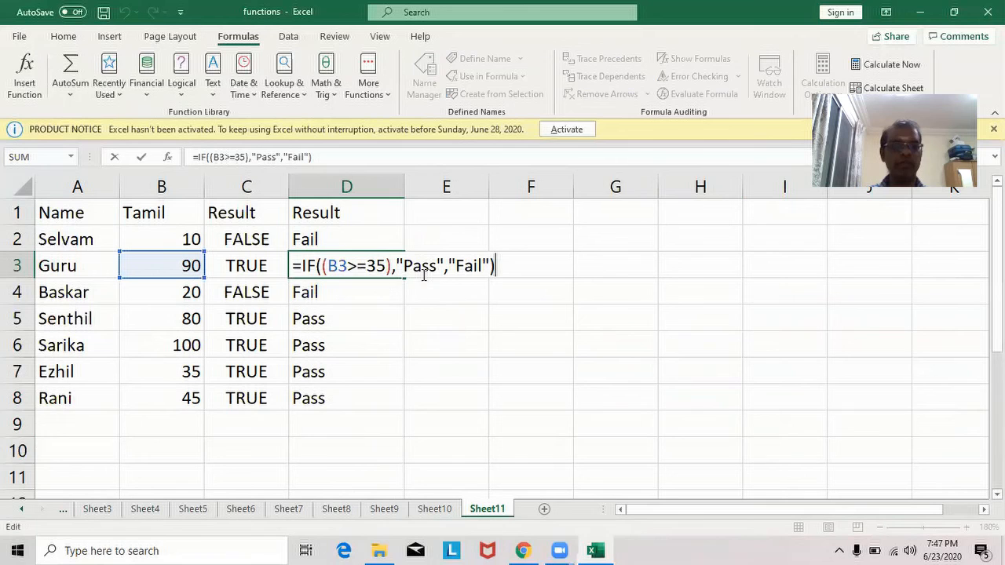
pyautogui.click(554, 361)
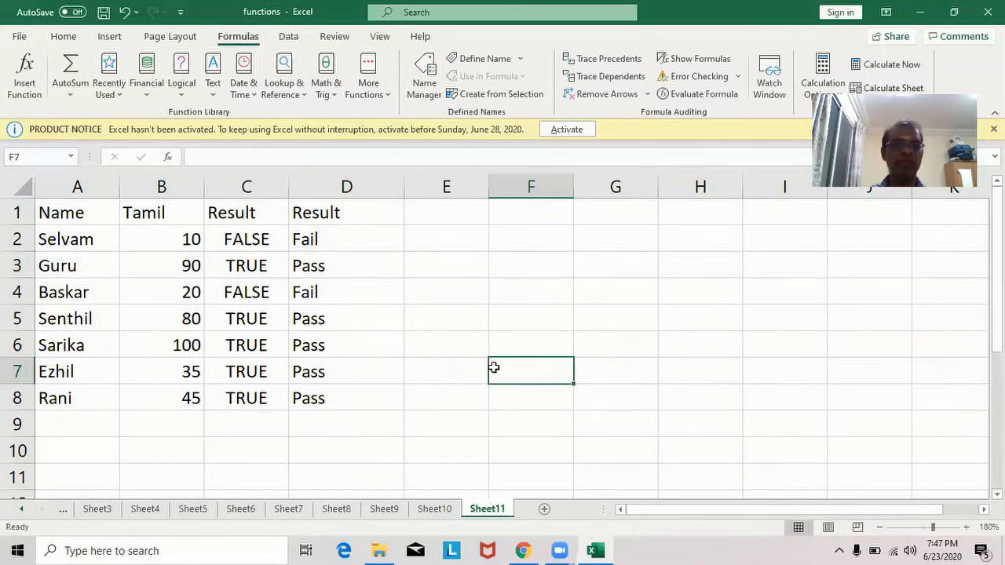
pyautogui.click(329, 371)
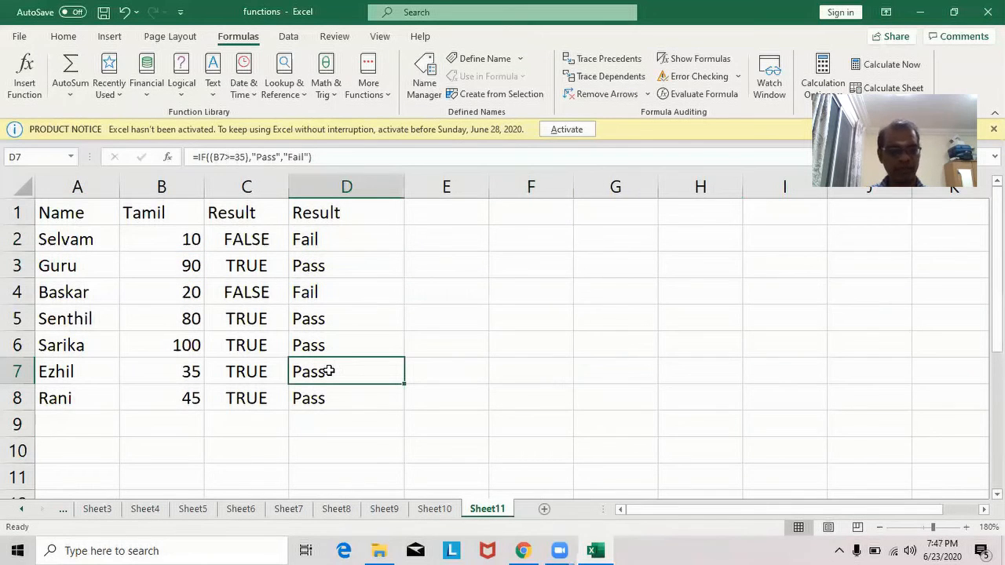
pyautogui.doubleClick(328, 371)
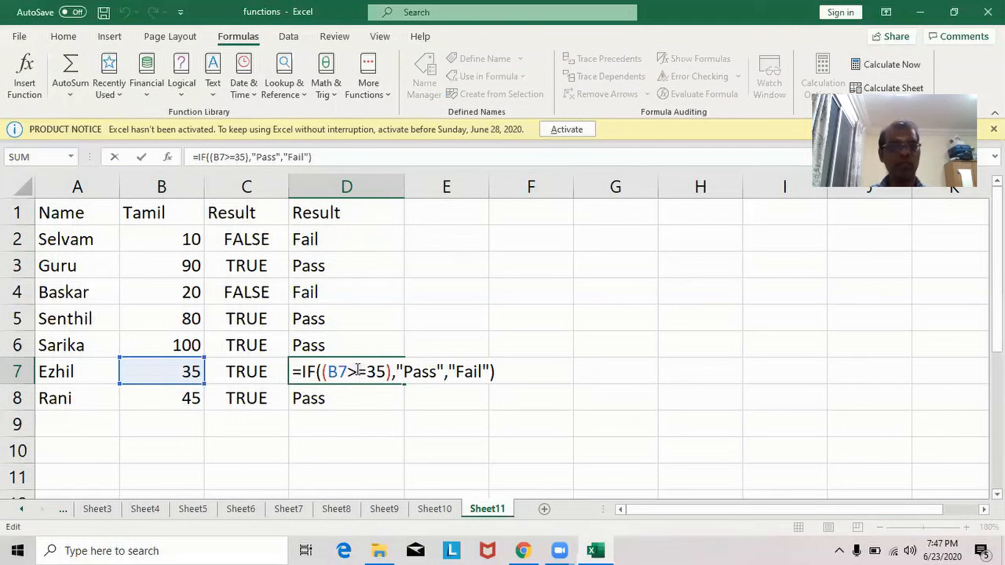
pyautogui.click(607, 417)
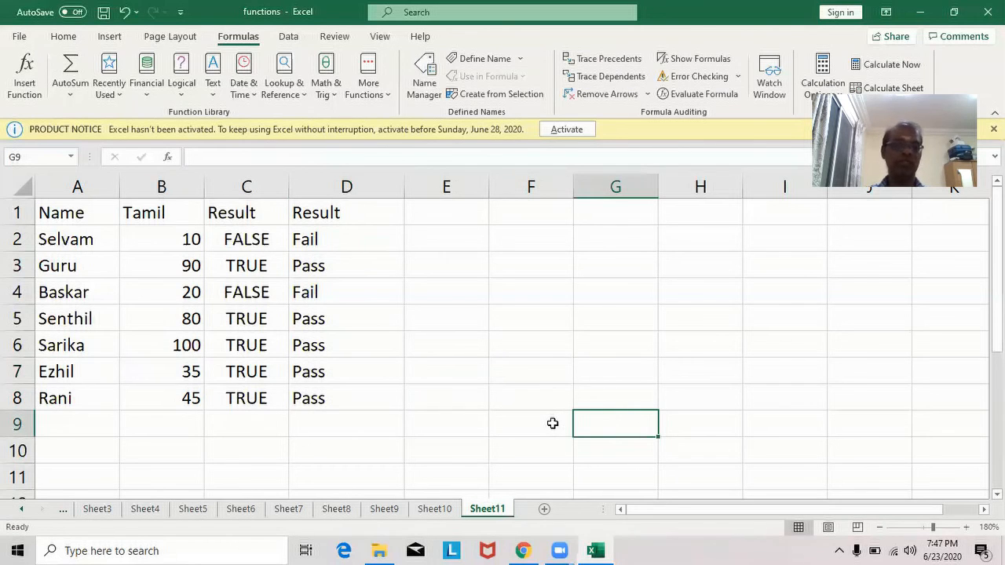